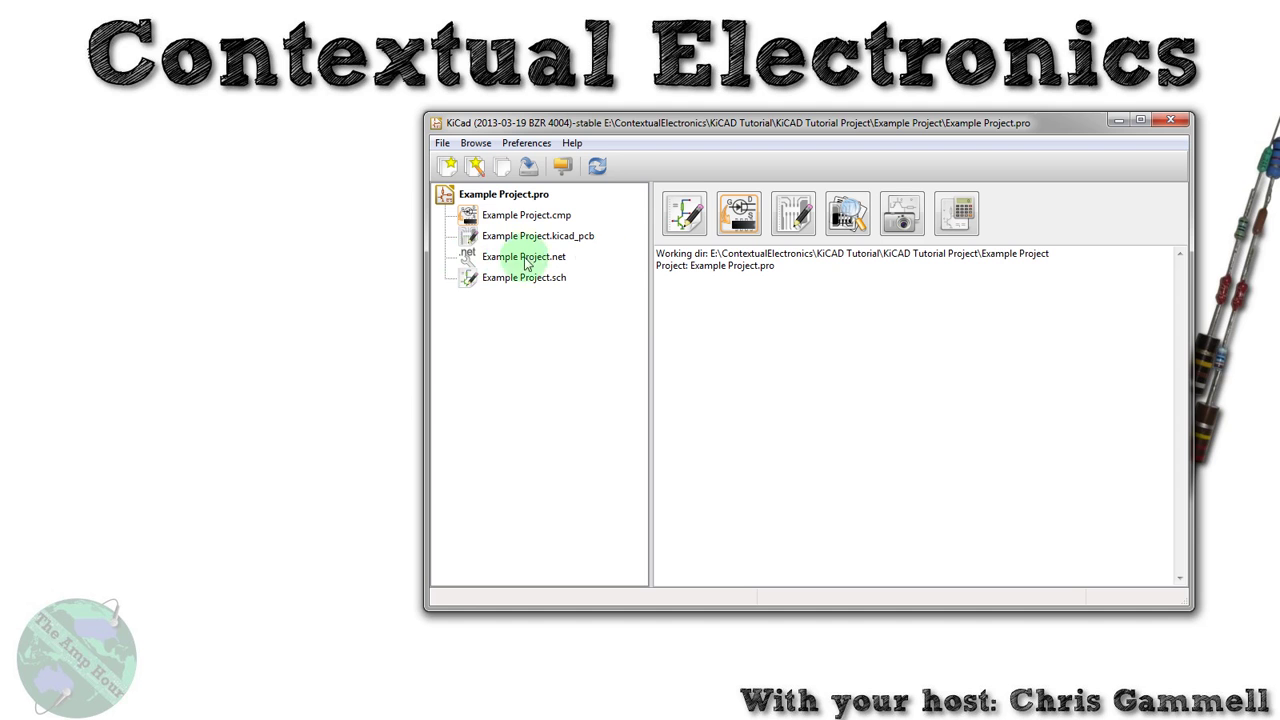
- Launch Eeschema to show the Example Project's blank schematic sheet
{"action": "left_click", "coordinate": [684, 213]}
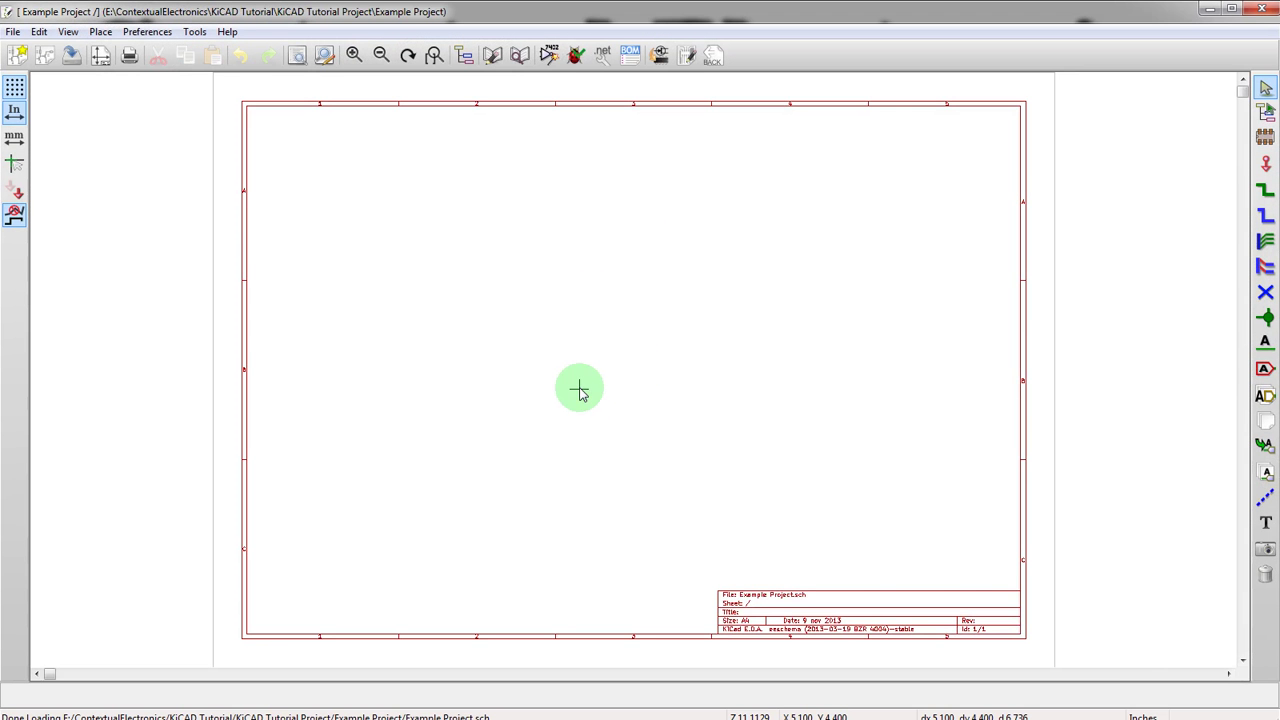
{"action": "scroll", "coordinate": [634, 371], "scroll_direction": "up", "scroll_amount": 3}
{"action": "scroll", "coordinate": [634, 371], "scroll_direction": "down", "scroll_amount": 4}
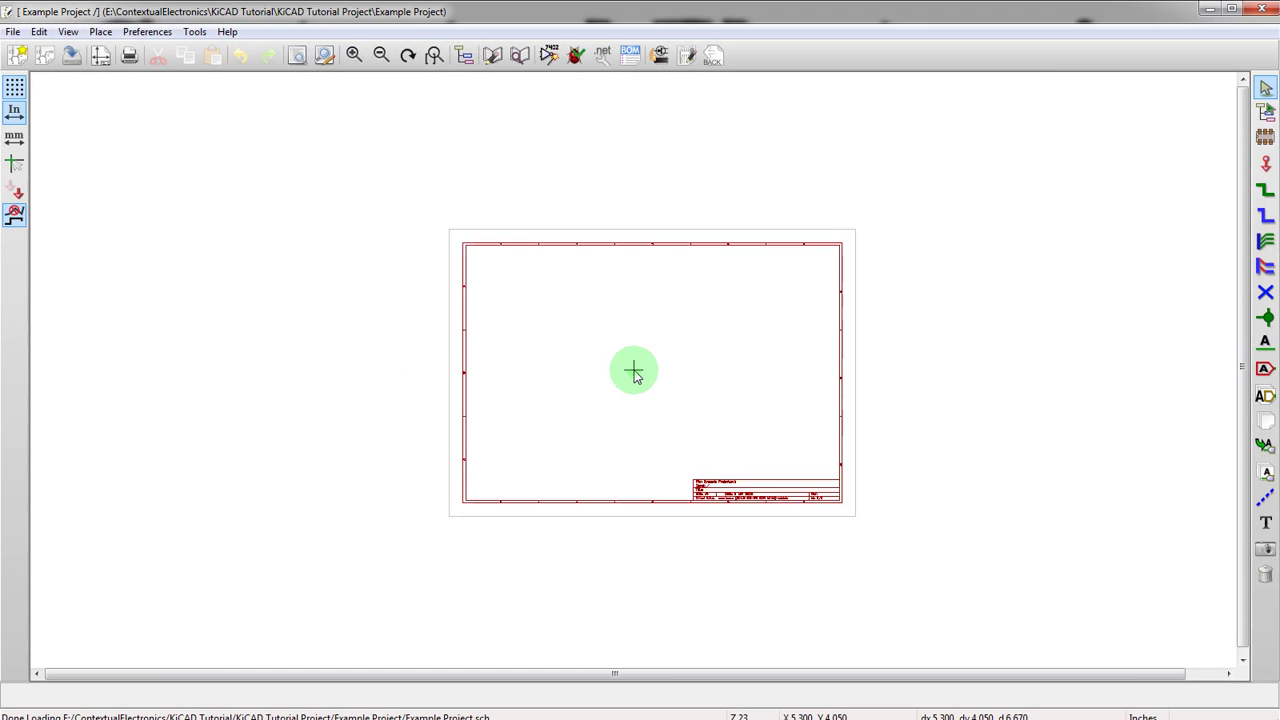
{"action": "scroll", "coordinate": [634, 371], "scroll_direction": "up", "scroll_amount": 2}
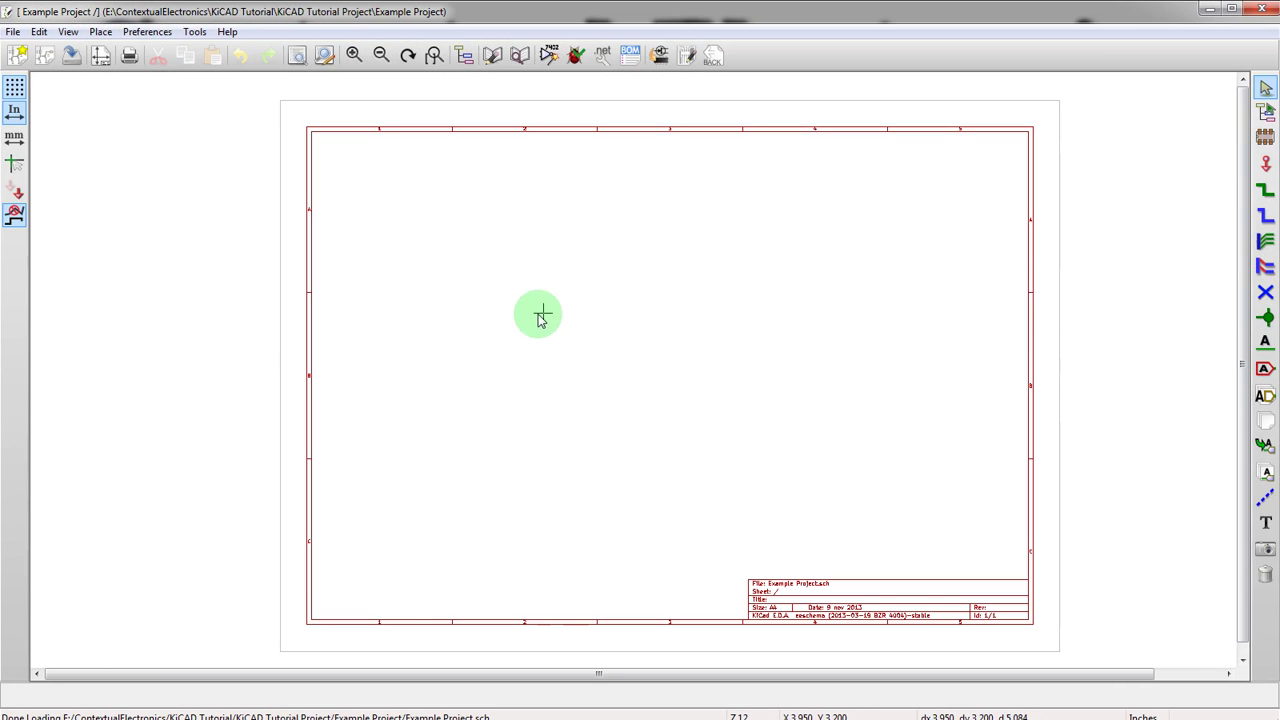
- Briefly open the Component Library Editor and close it again, back to the schematic
{"action": "left_click", "coordinate": [1265, 318]}
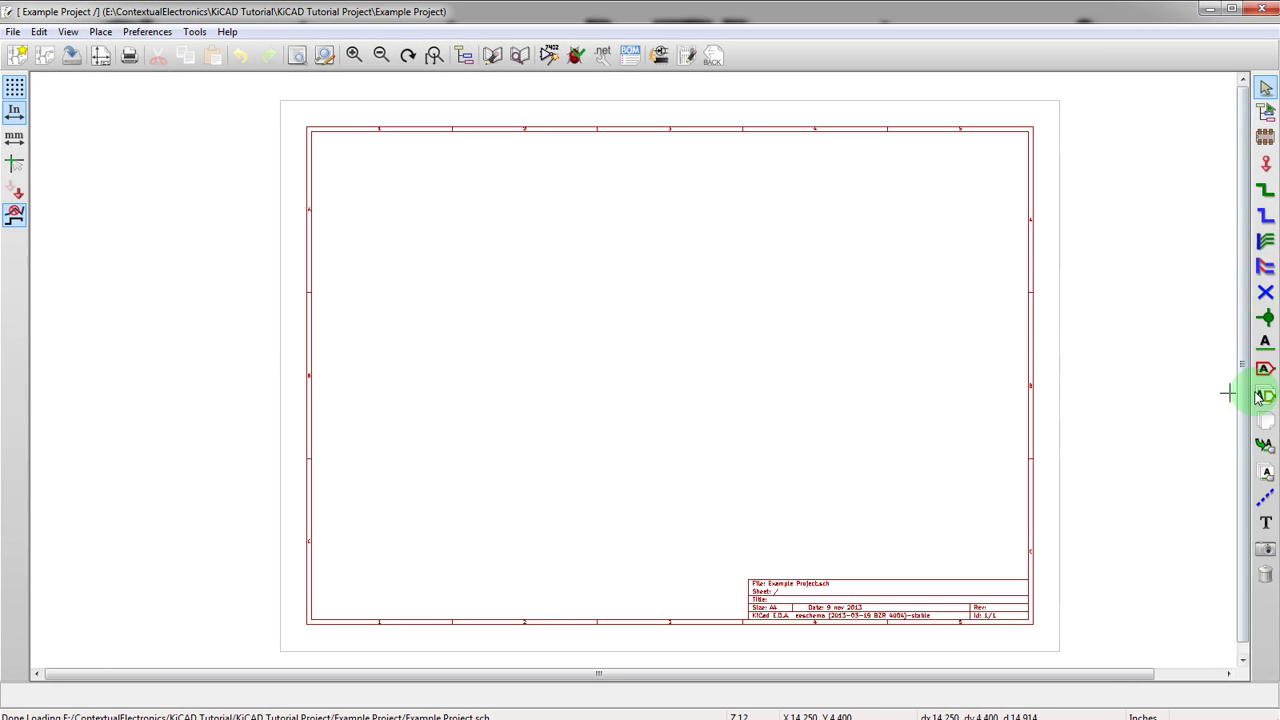
{"action": "left_click", "coordinate": [492, 57]}
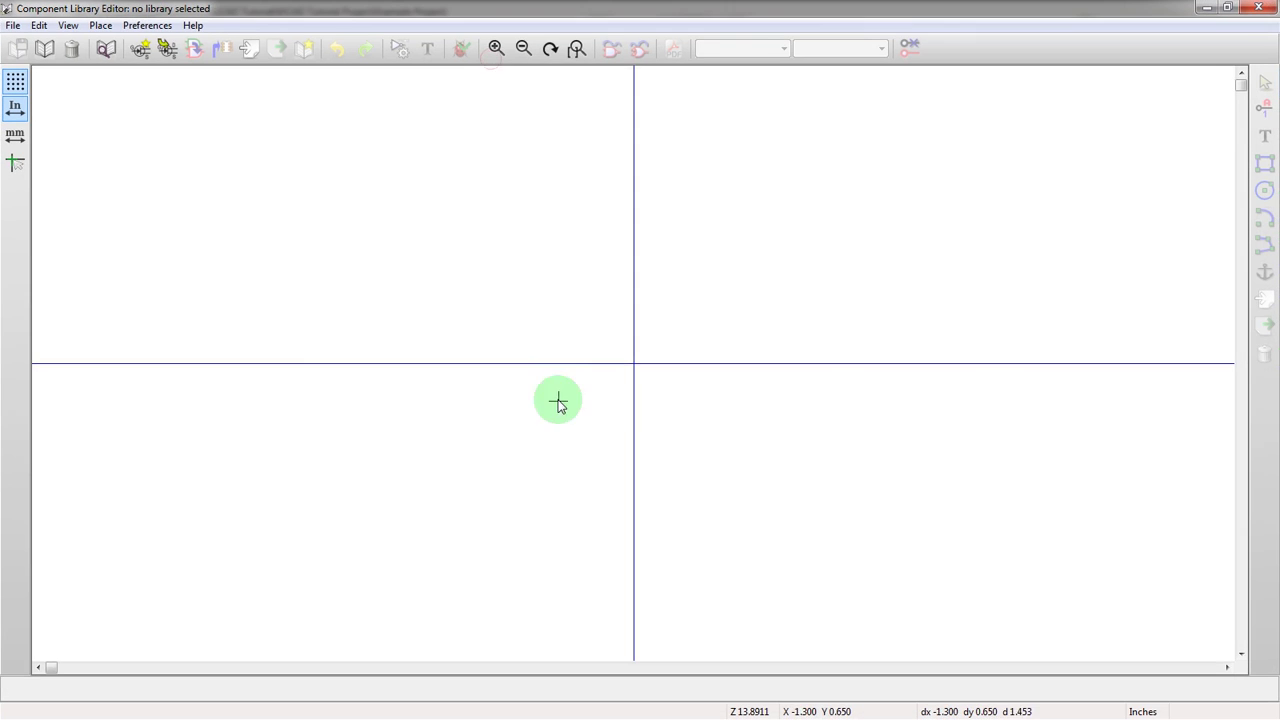
{"action": "left_click", "coordinate": [1262, 8]}
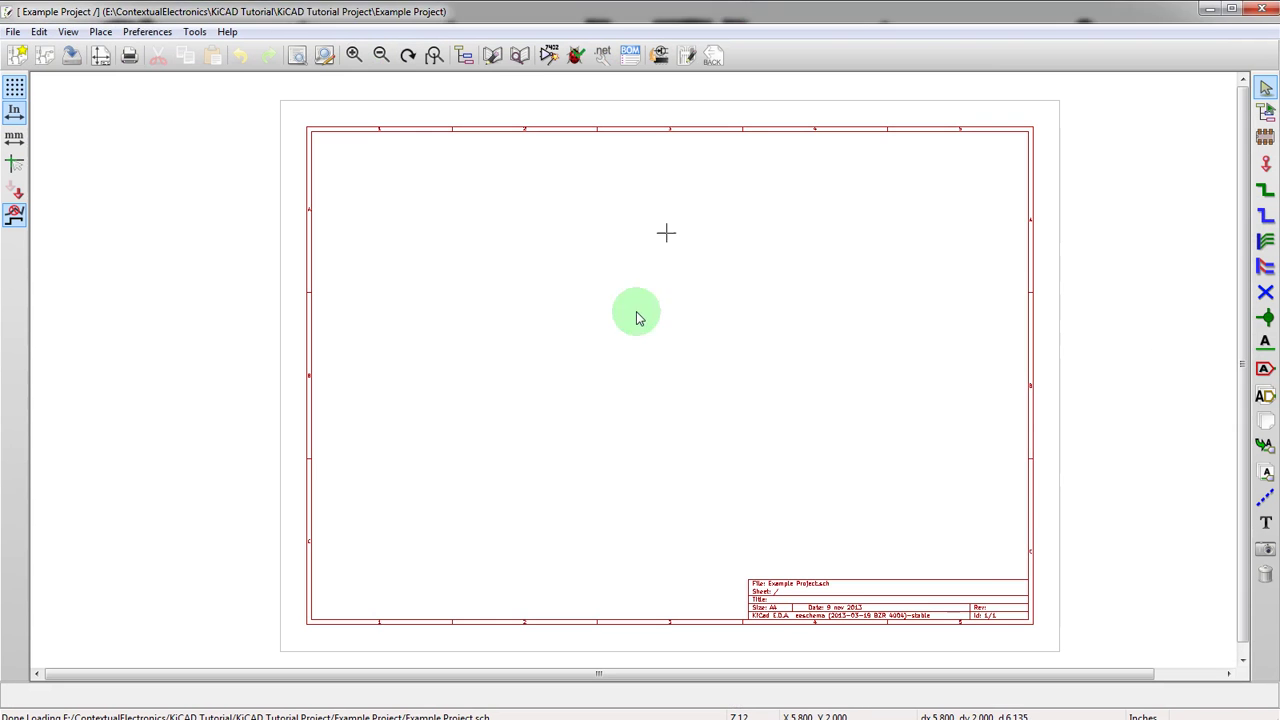
- Start adding a component and browse the atmel, CircuitHub and Test libraries without choosing
{"action": "key", "text": "a"}
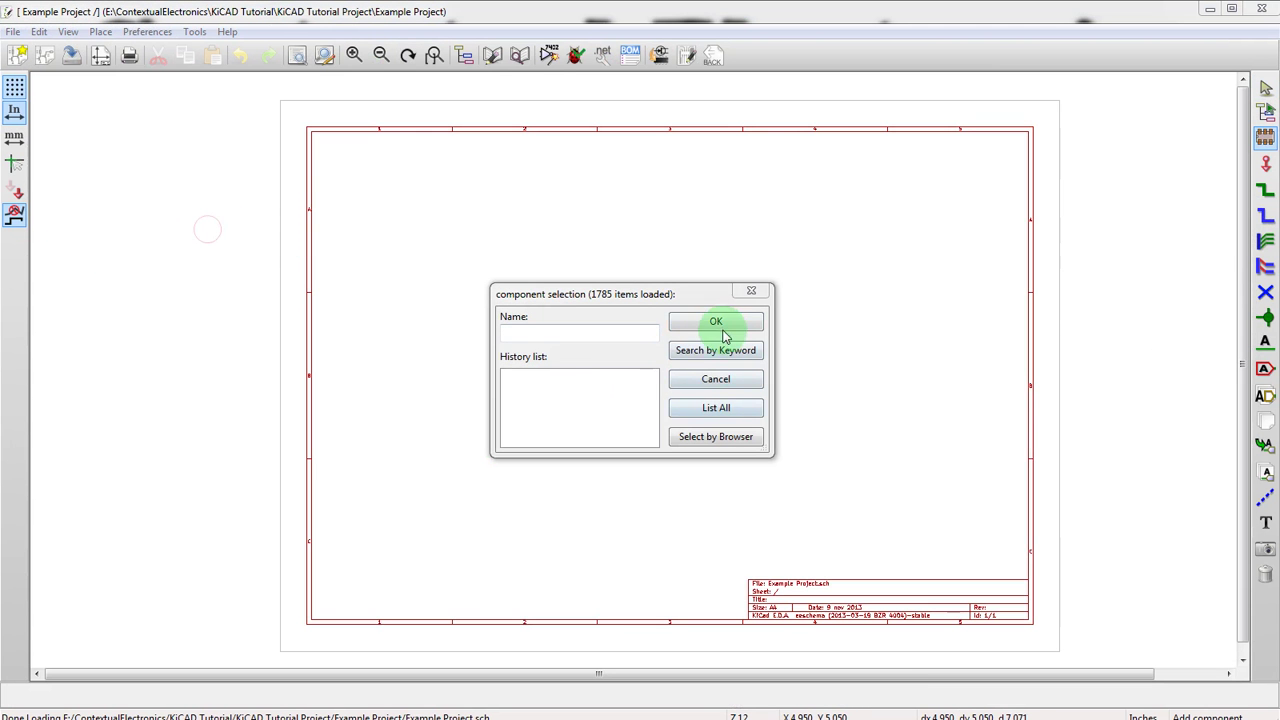
{"action": "left_click", "coordinate": [715, 408]}
{"action": "left_click", "coordinate": [609, 373]}
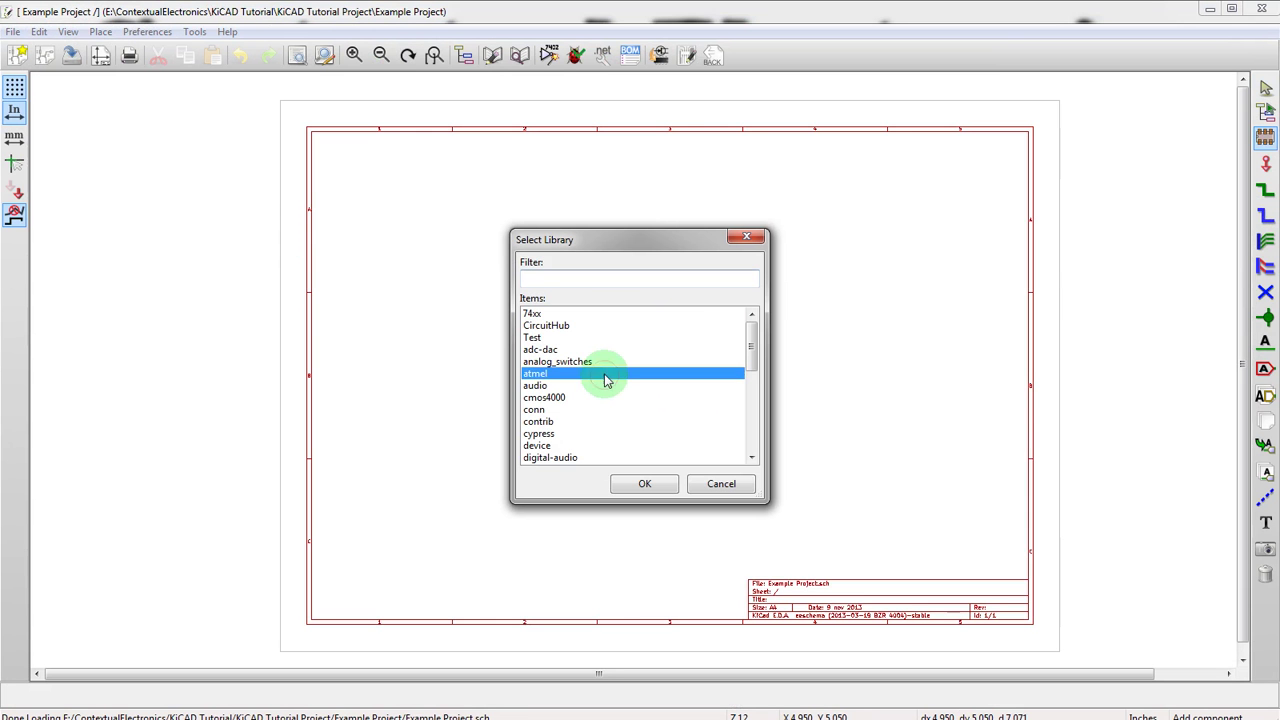
{"action": "left_click", "coordinate": [627, 327]}
{"action": "left_click", "coordinate": [623, 337]}
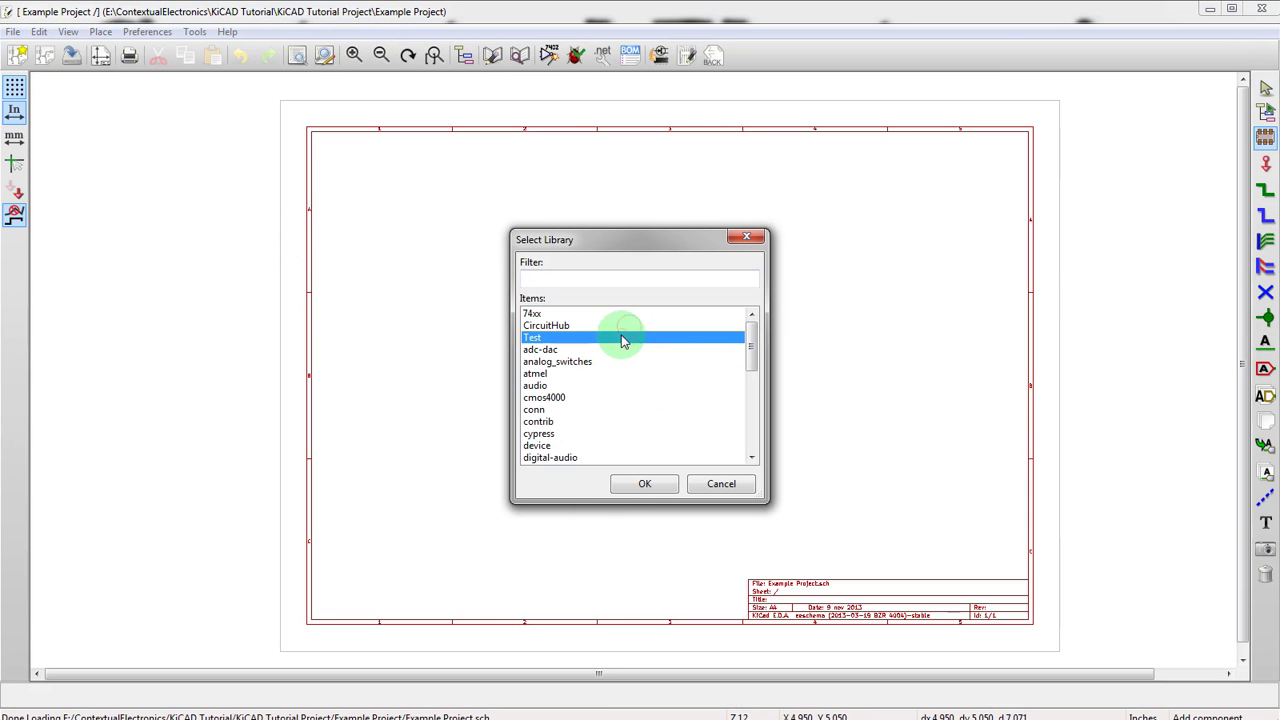
{"action": "left_click", "coordinate": [632, 484]}
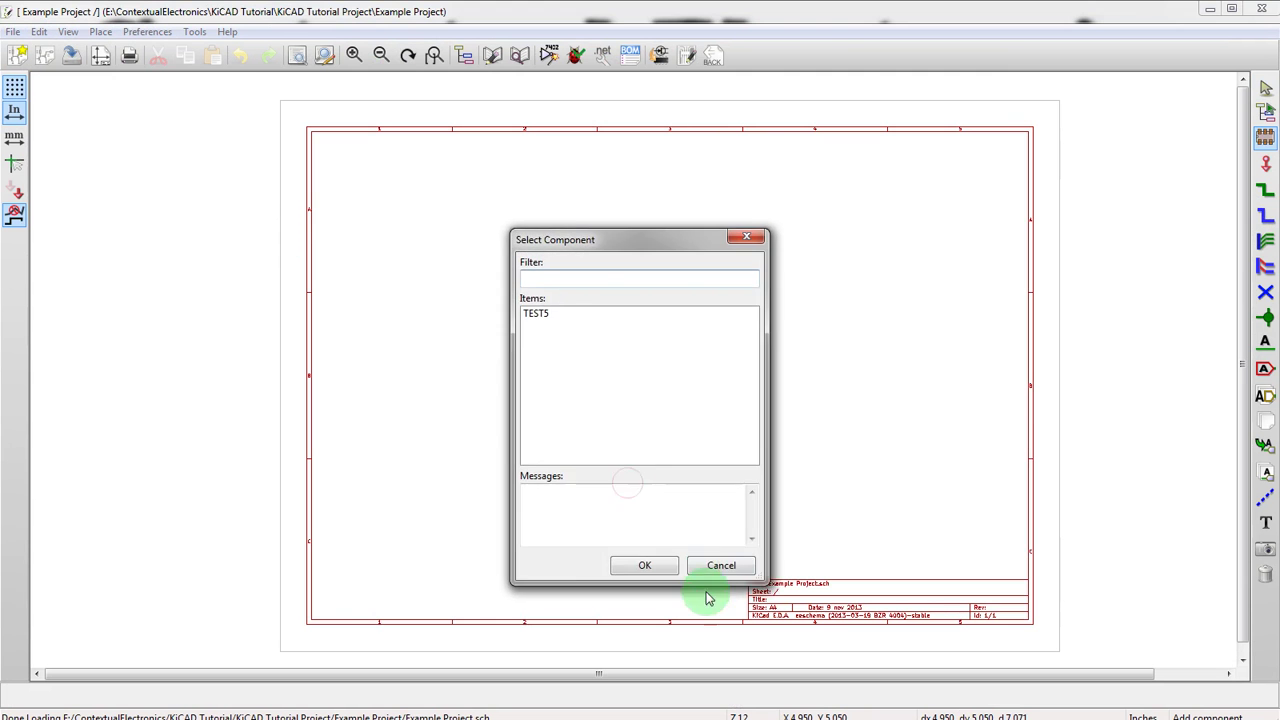
{"action": "left_click", "coordinate": [721, 565]}
- Retry adding a component, browsing CircuitHub's parts and closing the list without a pick
{"action": "left_click", "coordinate": [587, 366]}
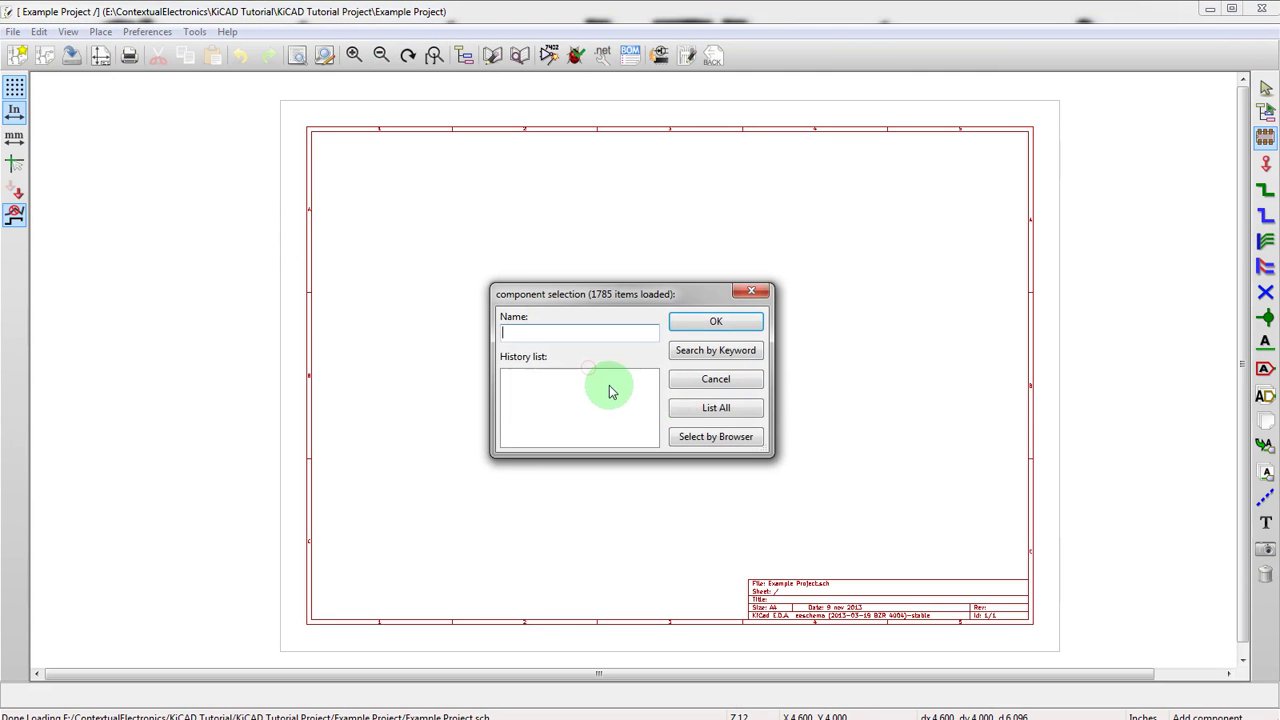
{"action": "left_click", "coordinate": [677, 408]}
{"action": "left_click", "coordinate": [600, 327]}
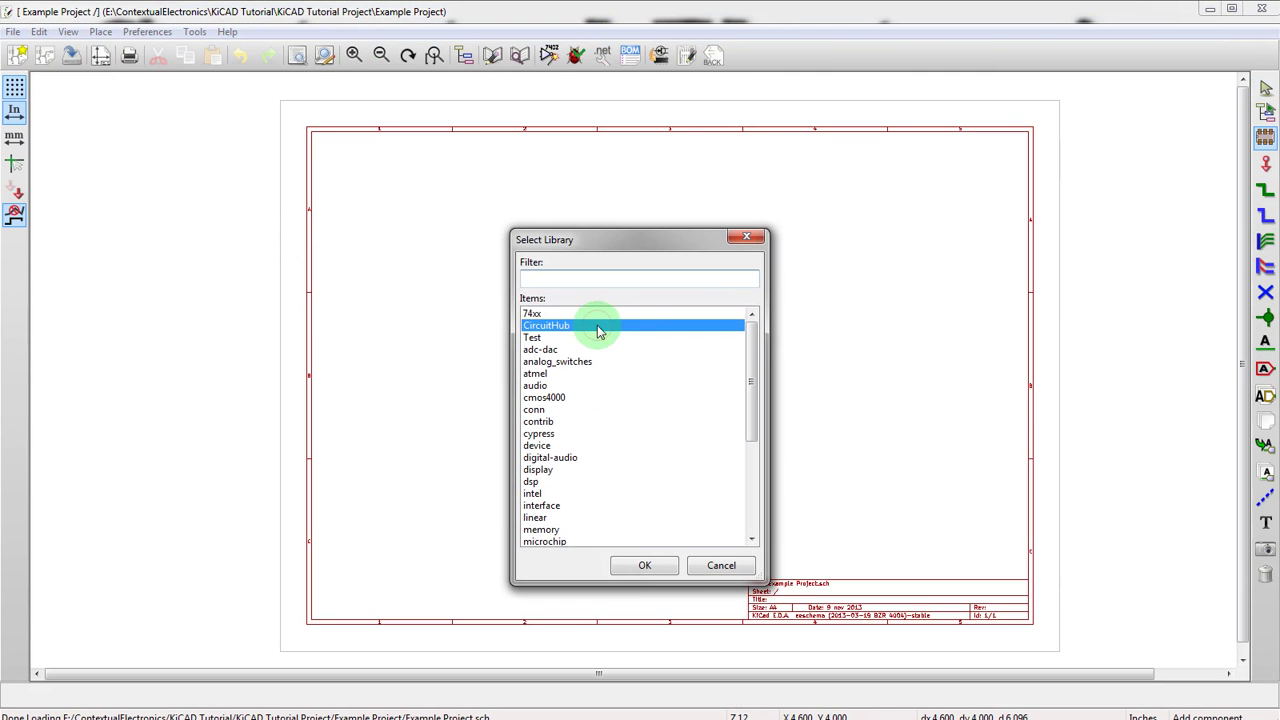
{"action": "left_click", "coordinate": [626, 567]}
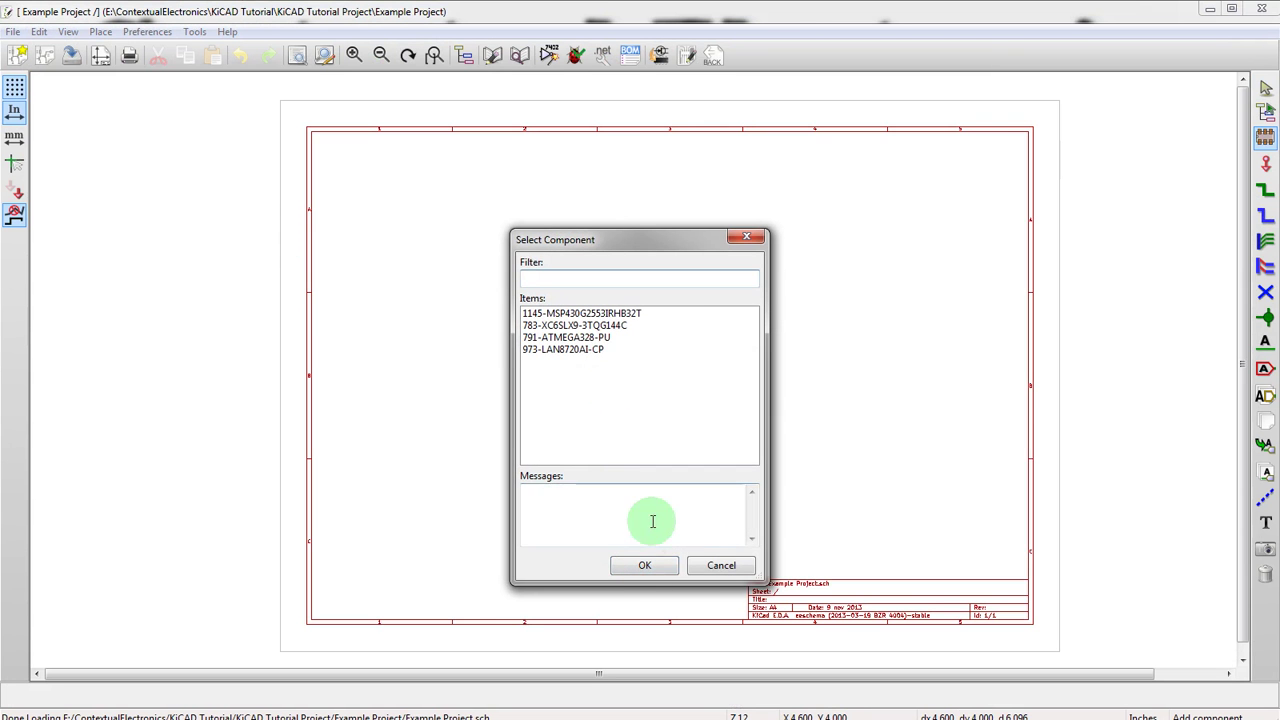
{"action": "left_click", "coordinate": [714, 566]}
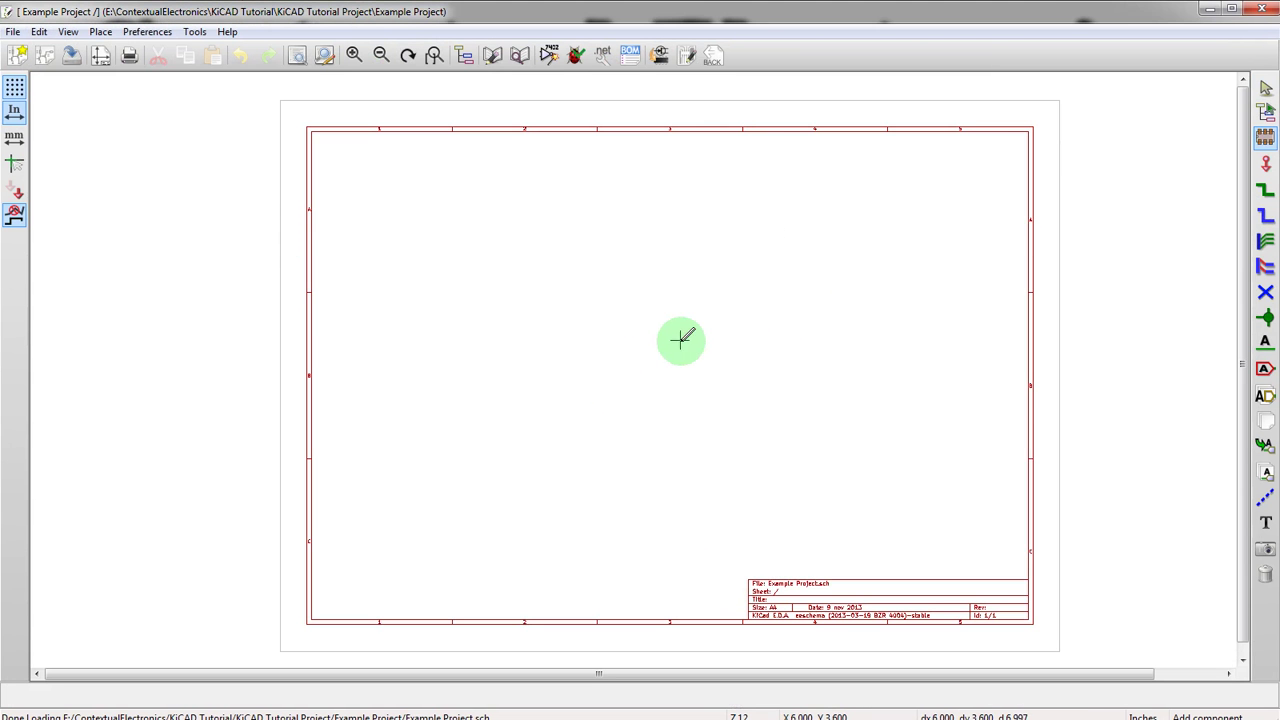
- Open the microchip library and place PIC32MX575F-TQFP64 on the sheet
{"action": "left_click", "coordinate": [651, 331]}
{"action": "left_click", "coordinate": [697, 410]}
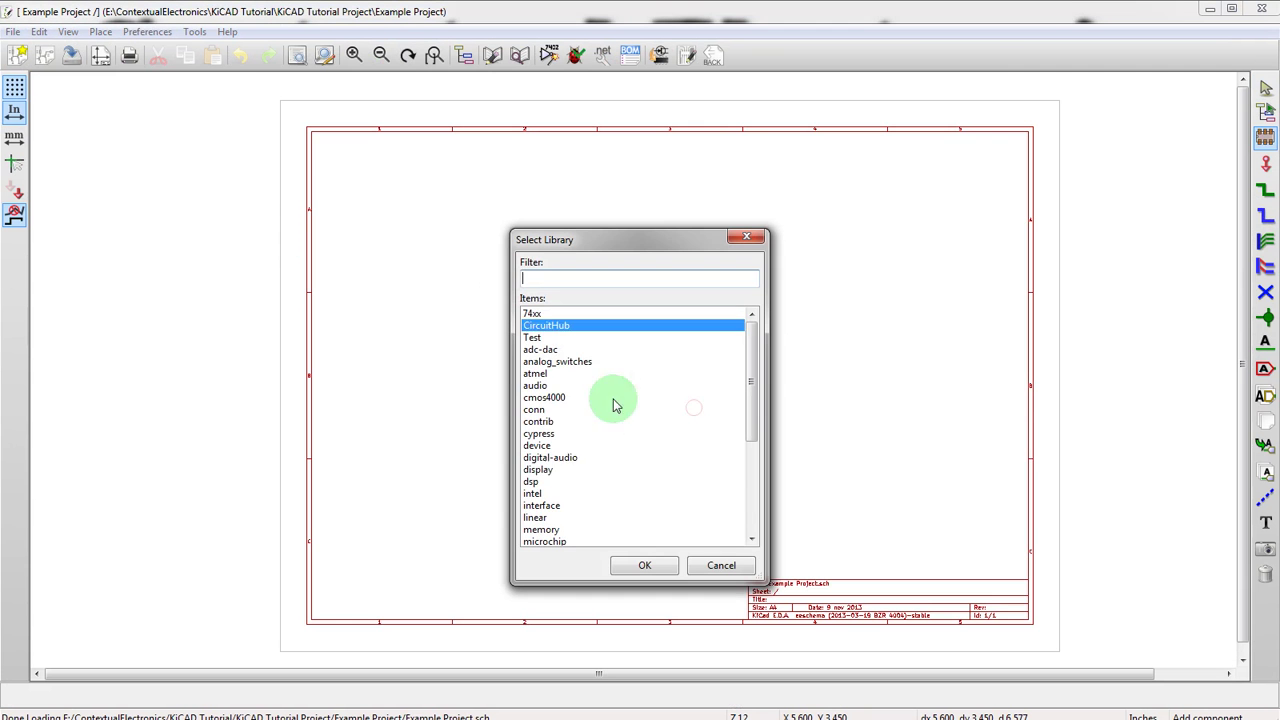
{"action": "left_click", "coordinate": [571, 466]}
{"action": "left_click", "coordinate": [555, 373]}
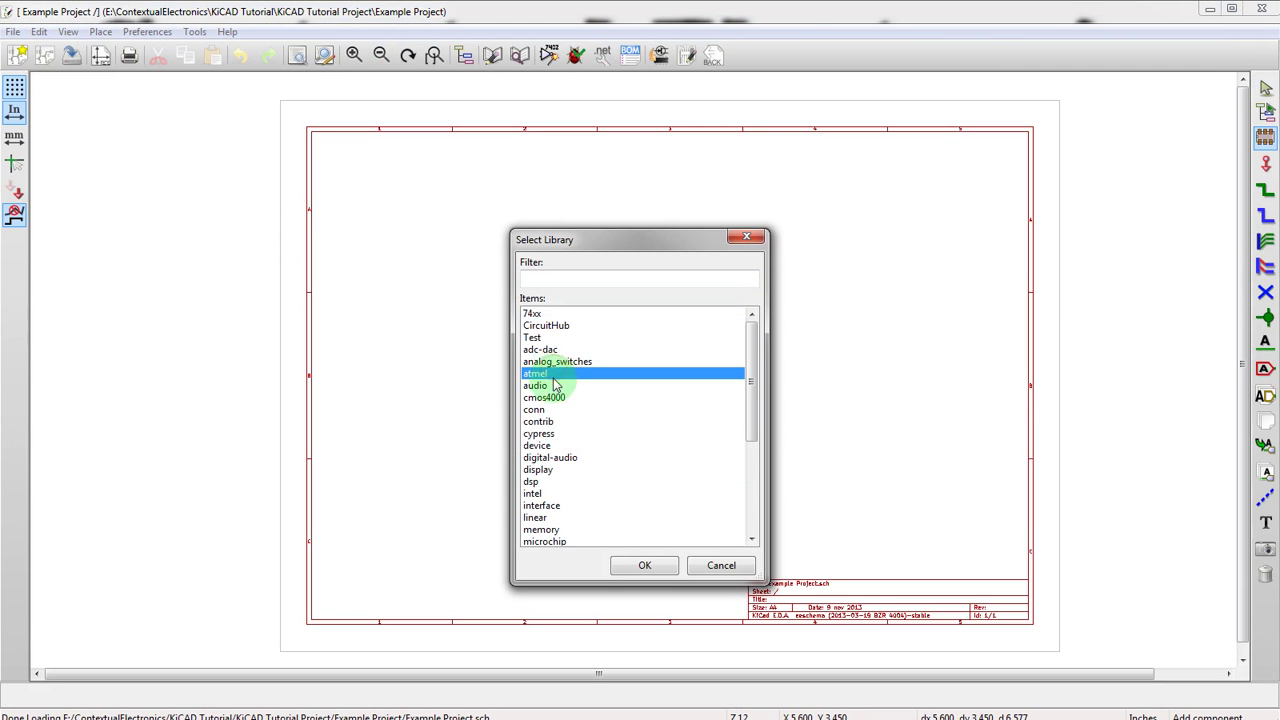
{"action": "left_click", "coordinate": [553, 447]}
{"action": "scroll", "coordinate": [560, 450], "scroll_direction": "down", "scroll_amount": 2}
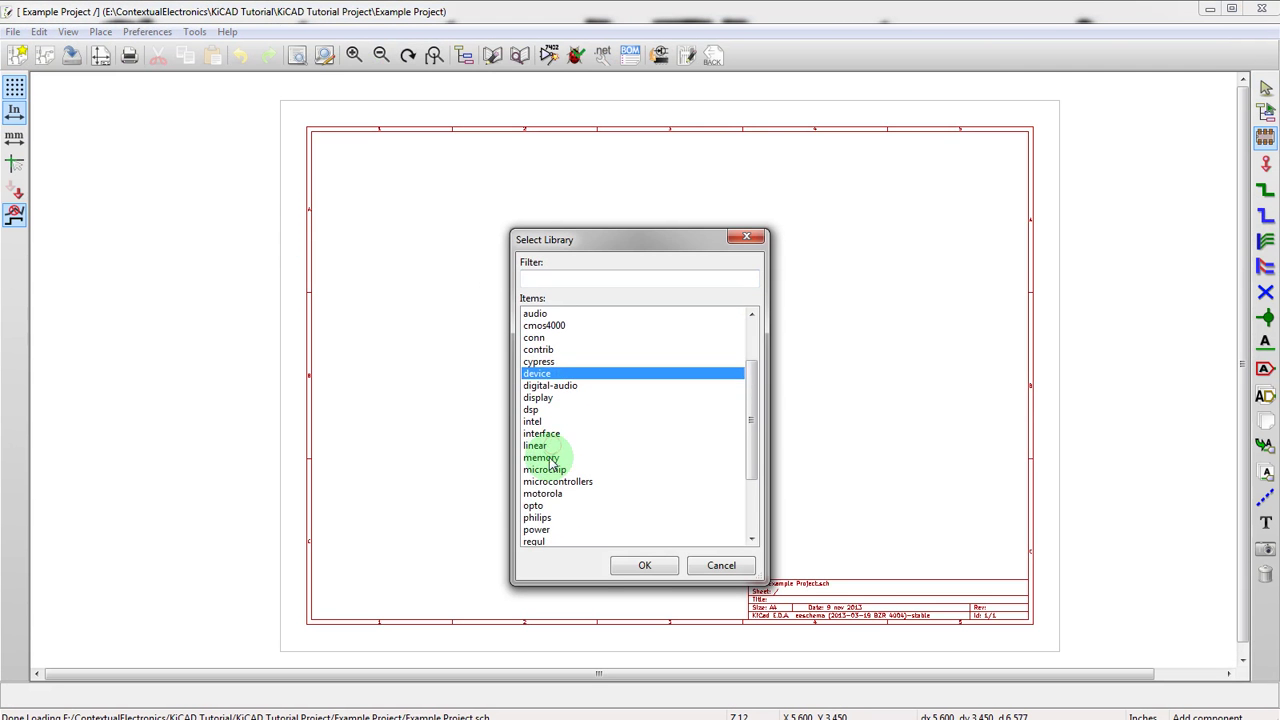
{"action": "double_click", "coordinate": [545, 469]}
{"action": "left_click", "coordinate": [540, 435]}
{"action": "scroll", "coordinate": [555, 435], "scroll_direction": "down", "scroll_amount": 4}
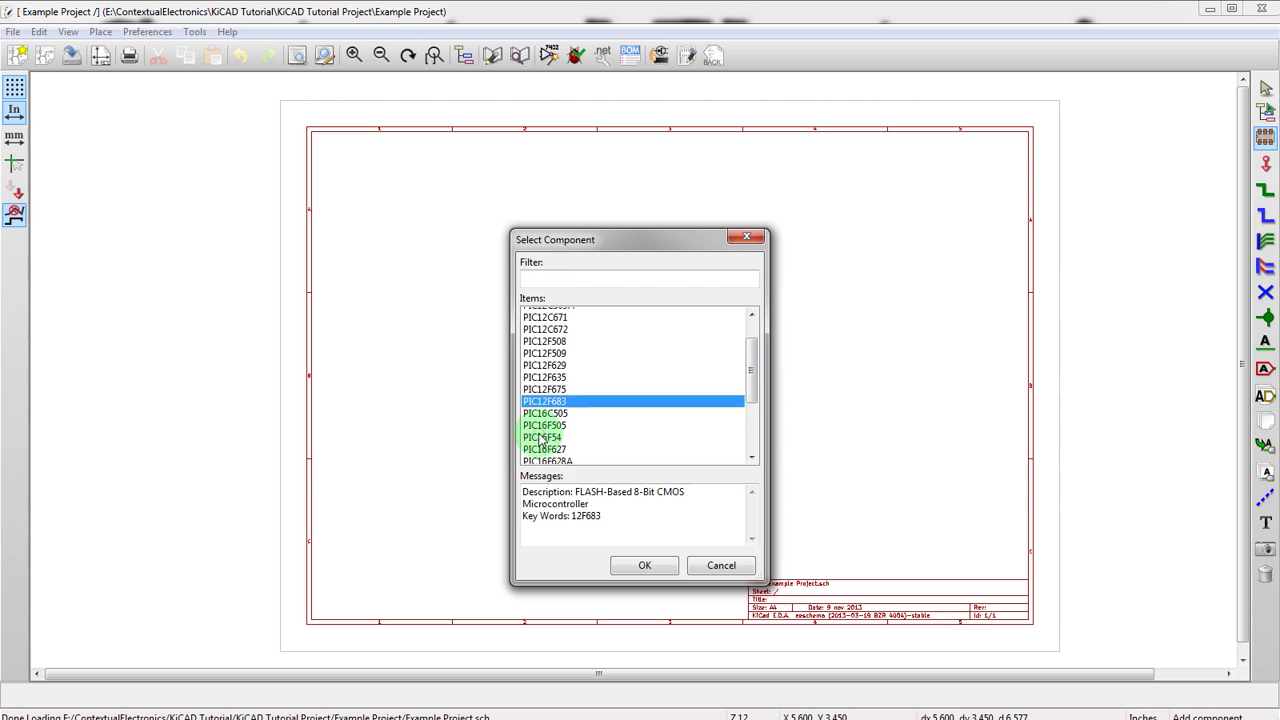
{"action": "left_click", "coordinate": [556, 458]}
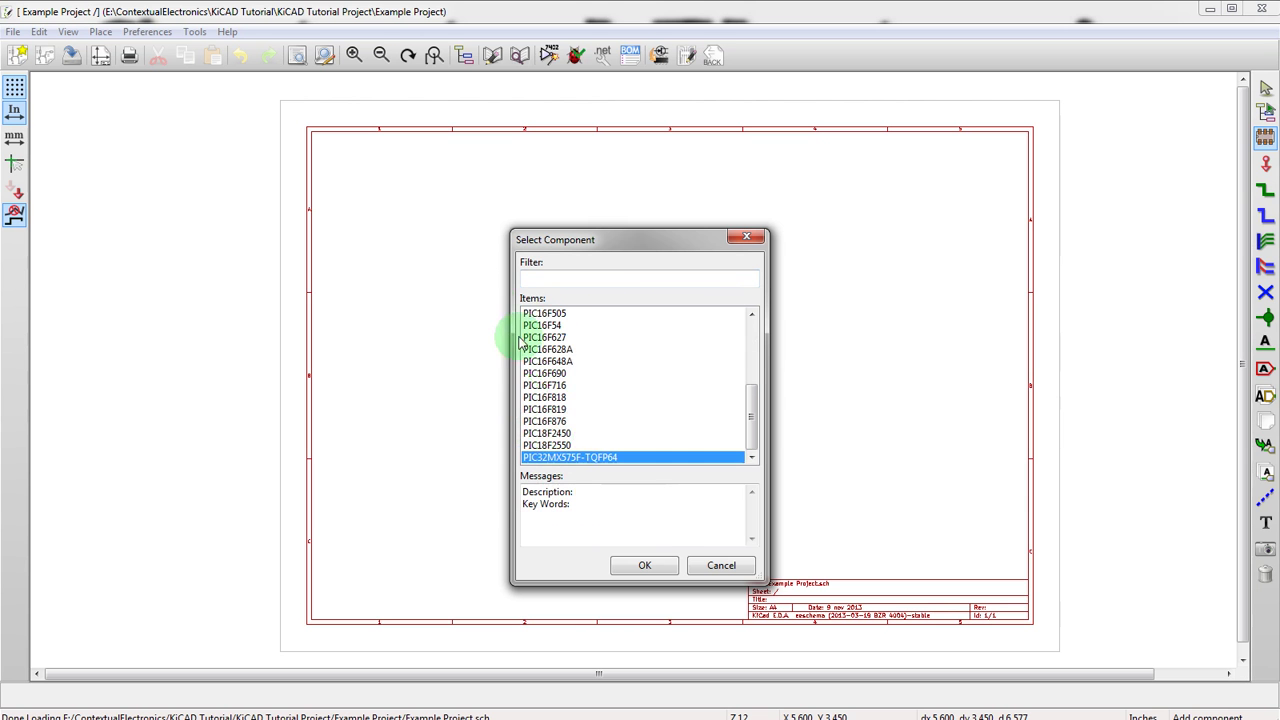
{"action": "double_click", "coordinate": [567, 458]}
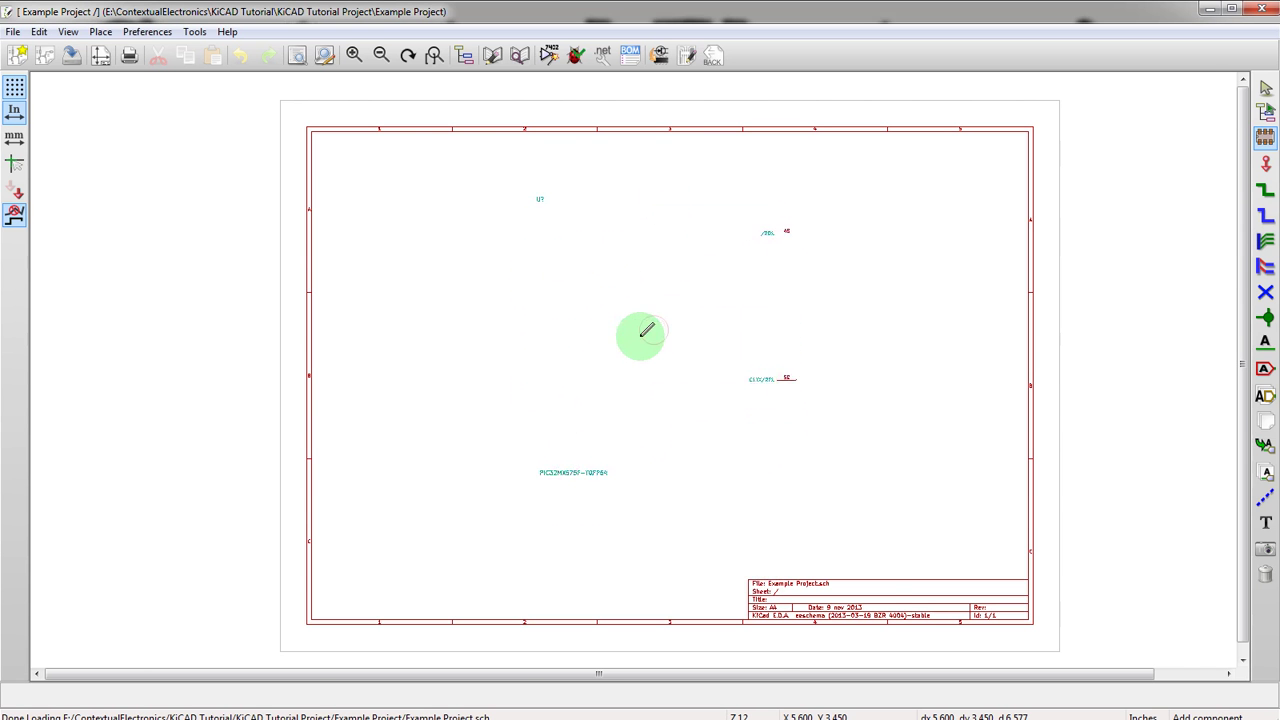
{"action": "scroll", "coordinate": [650, 330], "scroll_direction": "up", "scroll_amount": 2}
{"action": "scroll", "coordinate": [650, 330], "scroll_direction": "up", "scroll_amount": 1}
{"action": "scroll", "coordinate": [634, 366], "scroll_direction": "down", "scroll_amount": 1}
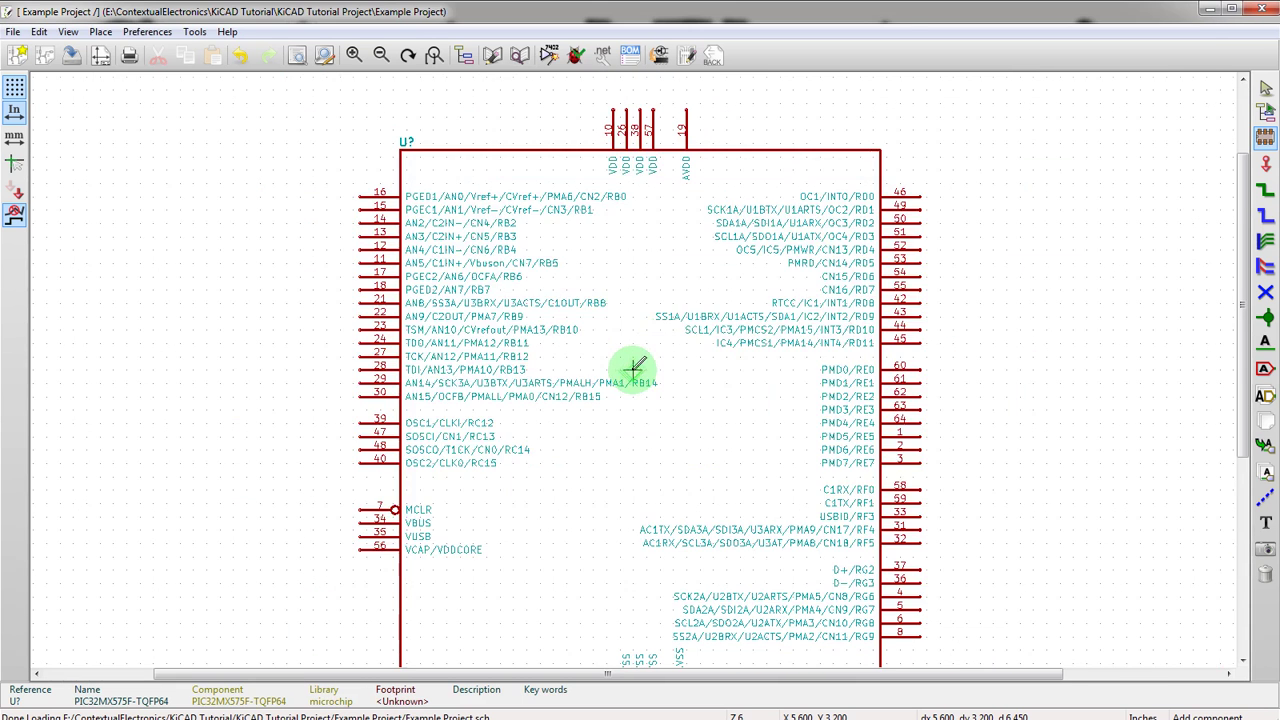
{"action": "key", "text": "e"}
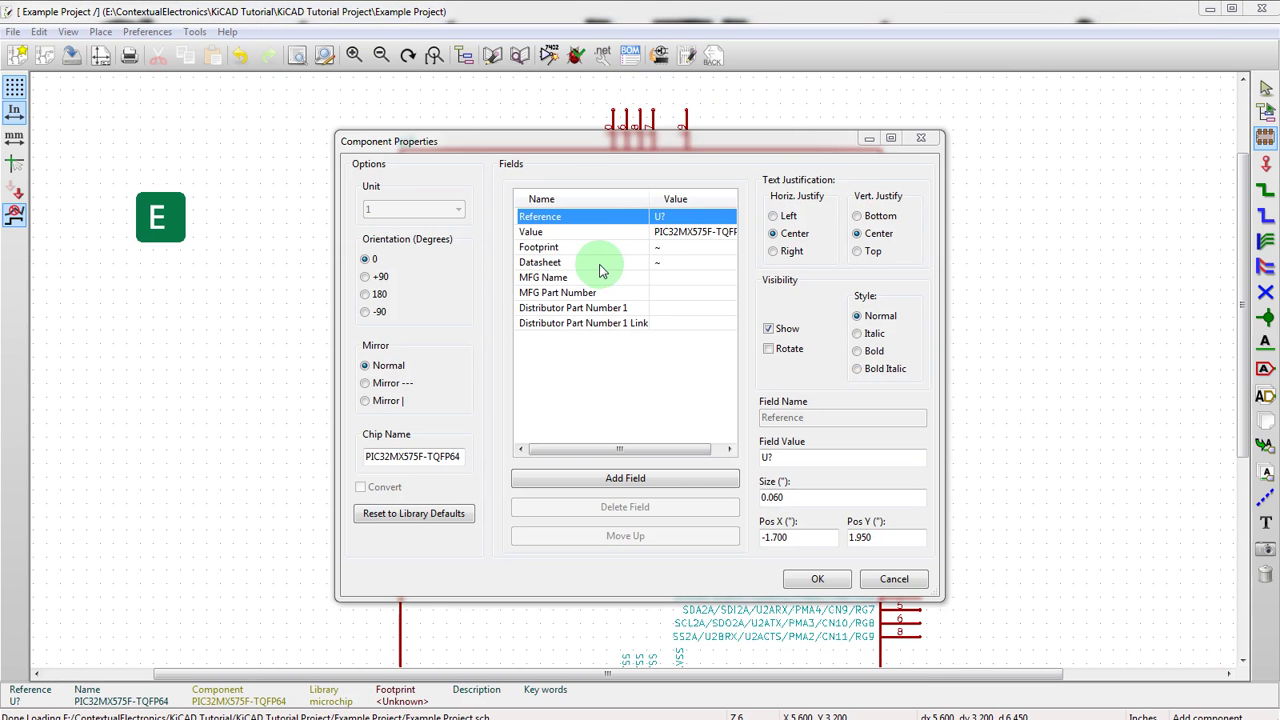
{"action": "left_click", "coordinate": [662, 248]}
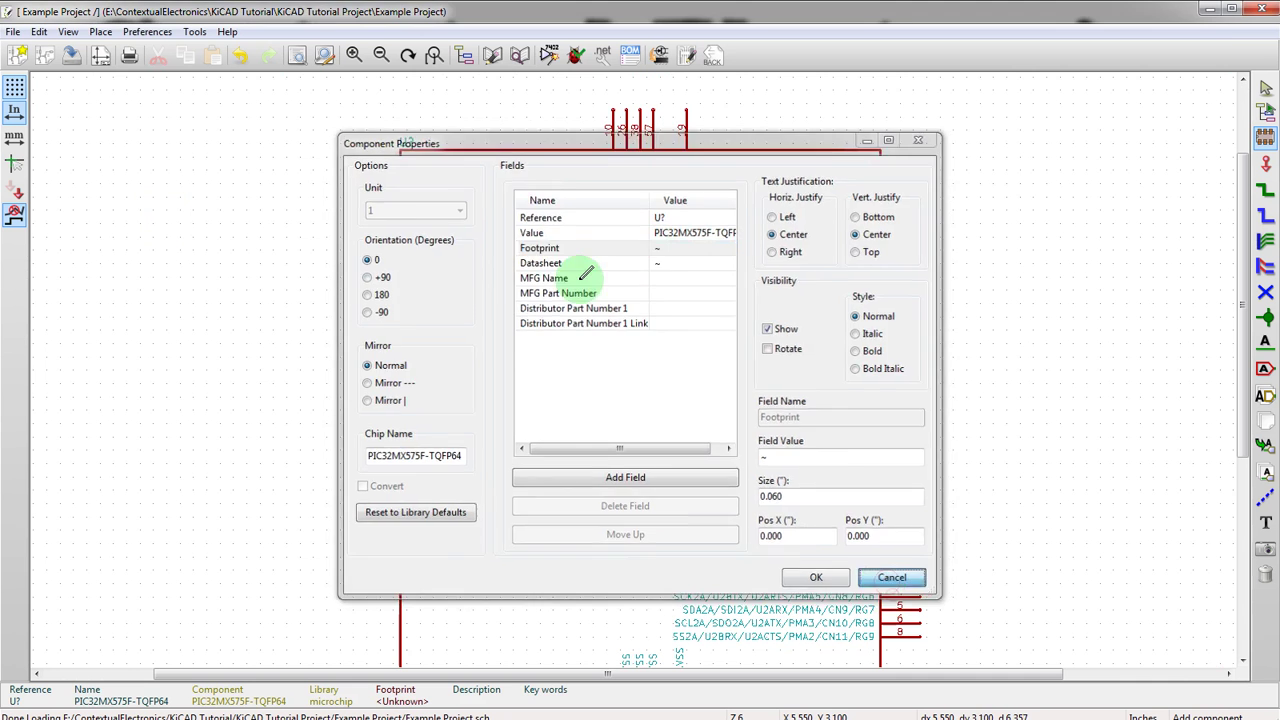
{"action": "key", "text": "Escape"}
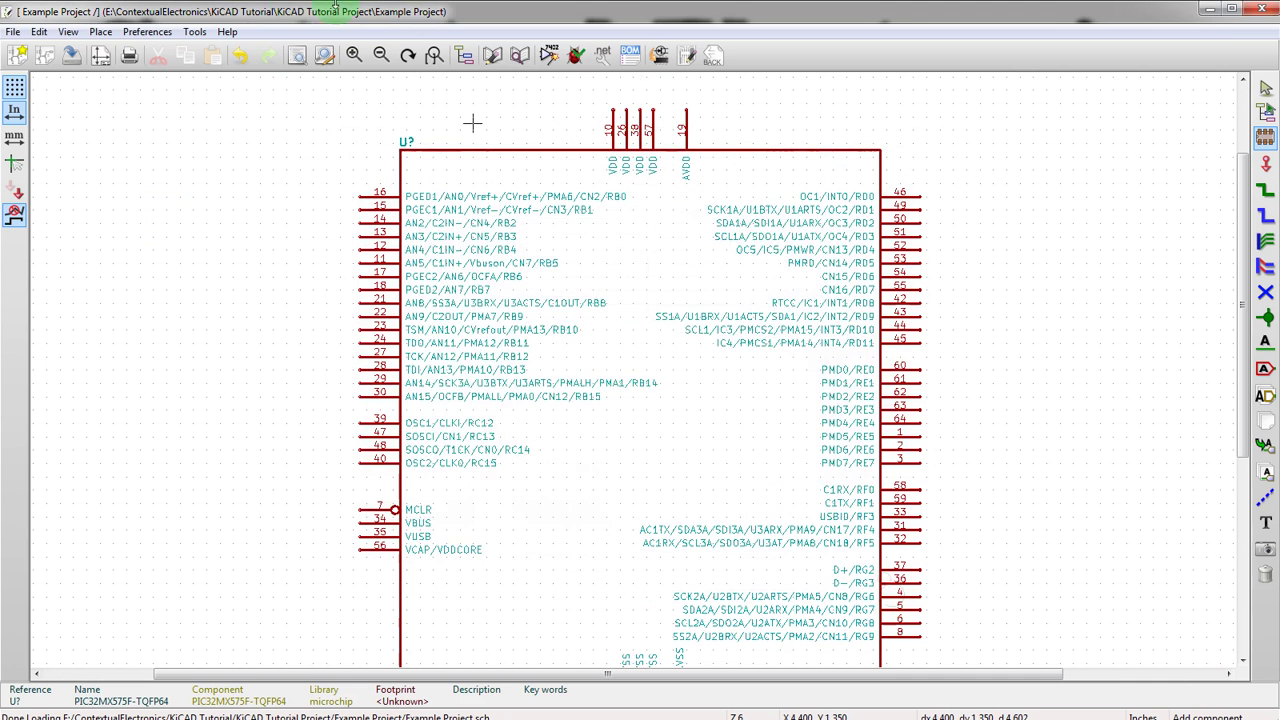
- Annotate the PIC32 as U1, save the Pcbnew netlist as Example Project.net, and open it in CvPcb
{"action": "left_click", "coordinate": [604, 56]}
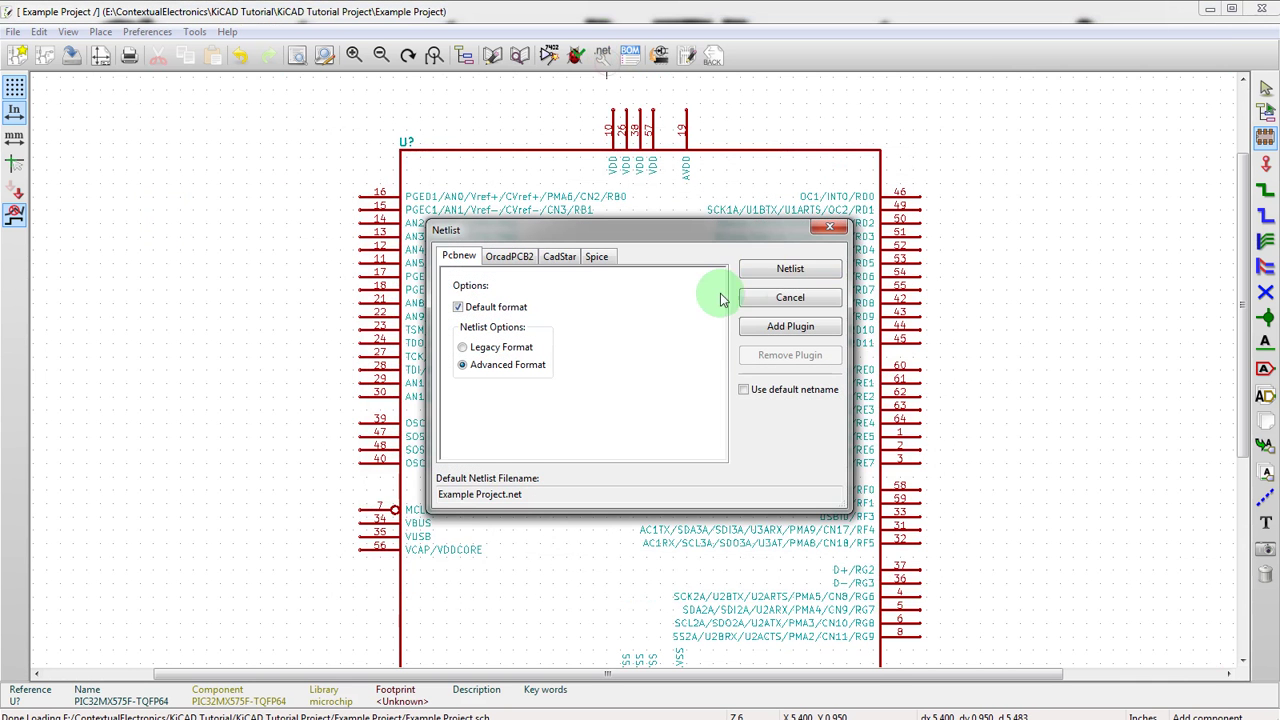
{"action": "left_click", "coordinate": [775, 270]}
{"action": "left_click", "coordinate": [935, 596]}
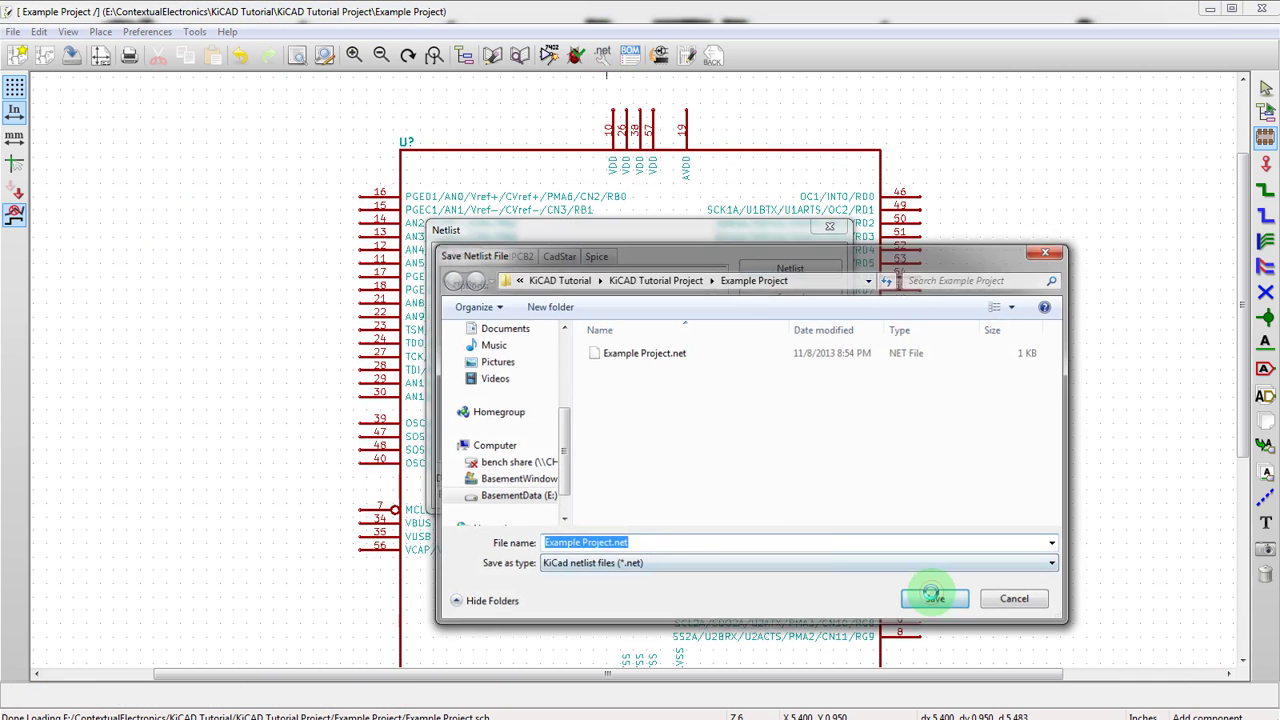
{"action": "left_click", "coordinate": [648, 409]}
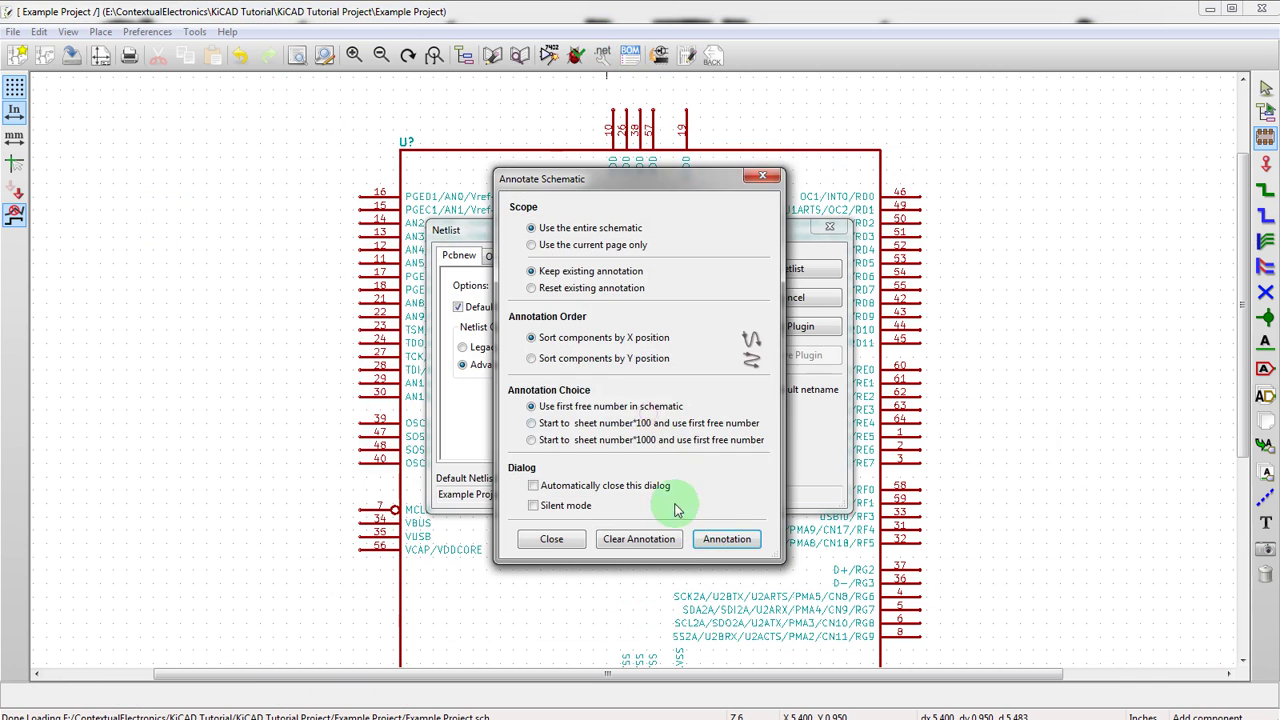
{"action": "left_click", "coordinate": [727, 540]}
{"action": "left_click", "coordinate": [711, 434]}
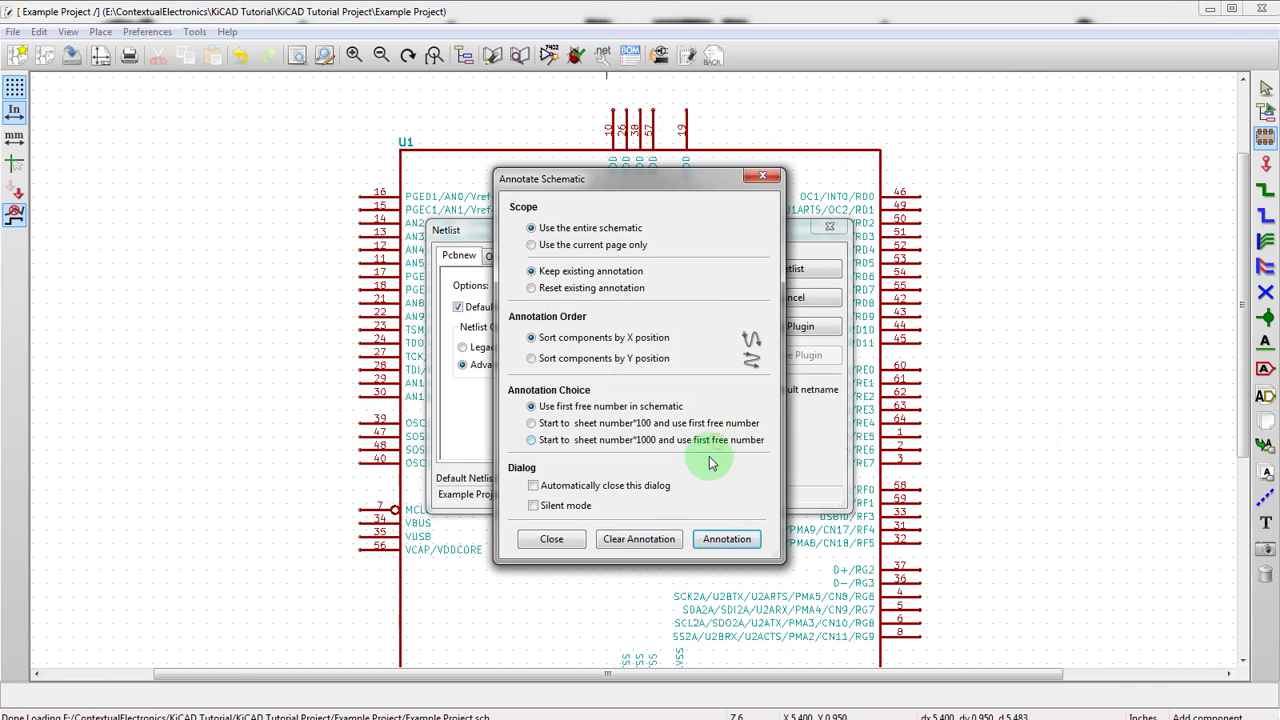
{"action": "left_click", "coordinate": [549, 539]}
{"action": "key", "text": "Home"}
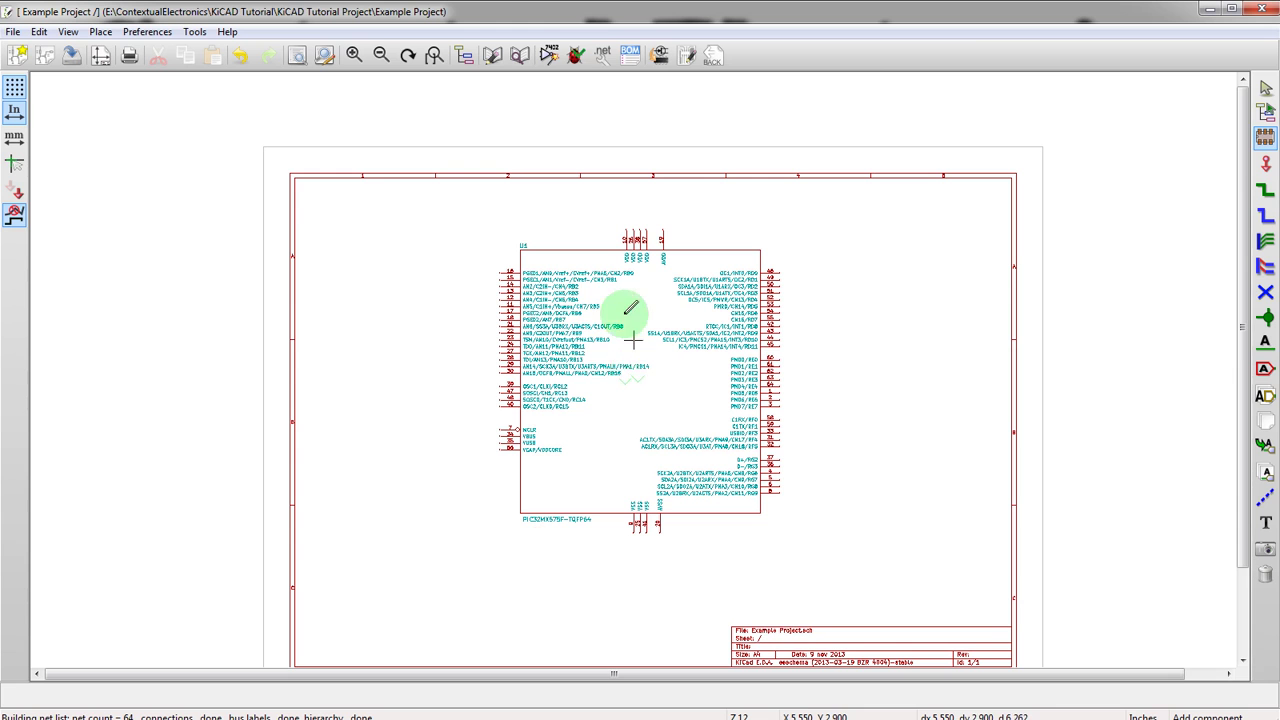
{"action": "left_click", "coordinate": [659, 55]}
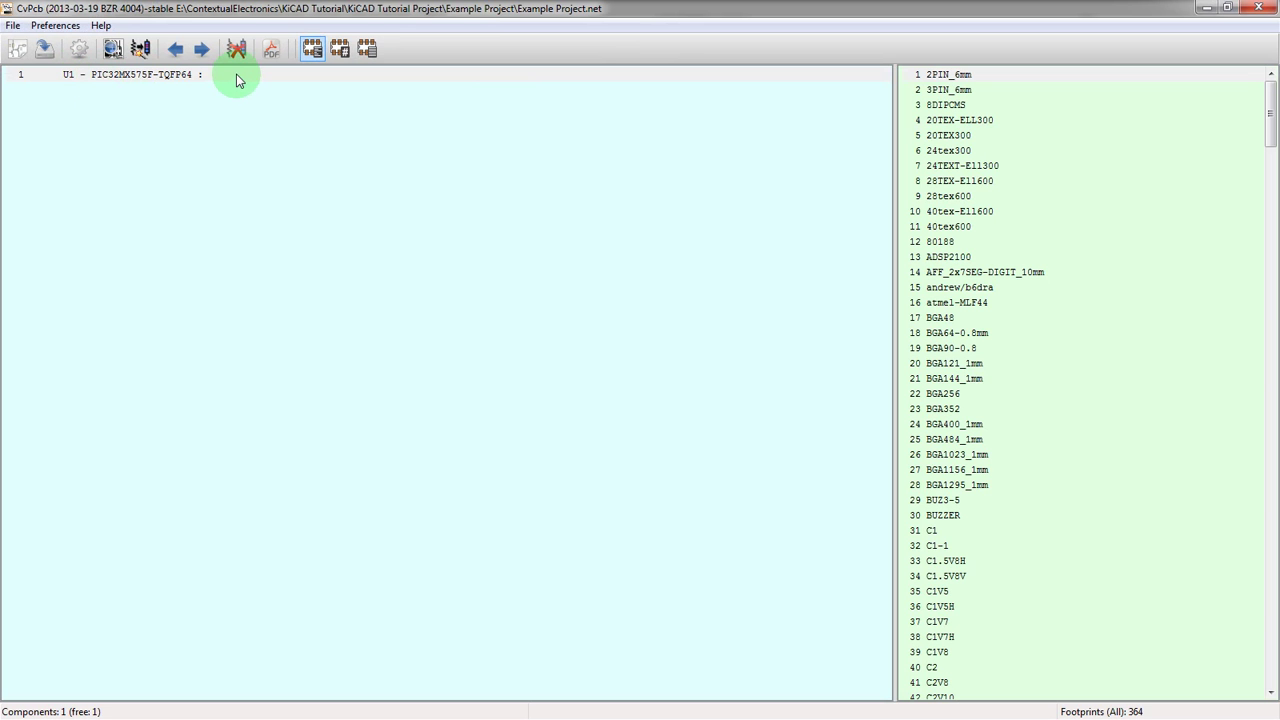
- In CvPcb, select U1 and browse footprints to SW_PUSH_SMALL, then close leaving U1 unassigned
{"action": "left_click", "coordinate": [145, 82]}
{"action": "left_click", "coordinate": [1073, 260]}
{"action": "scroll", "coordinate": [1000, 409], "scroll_direction": "down", "scroll_amount": 8}
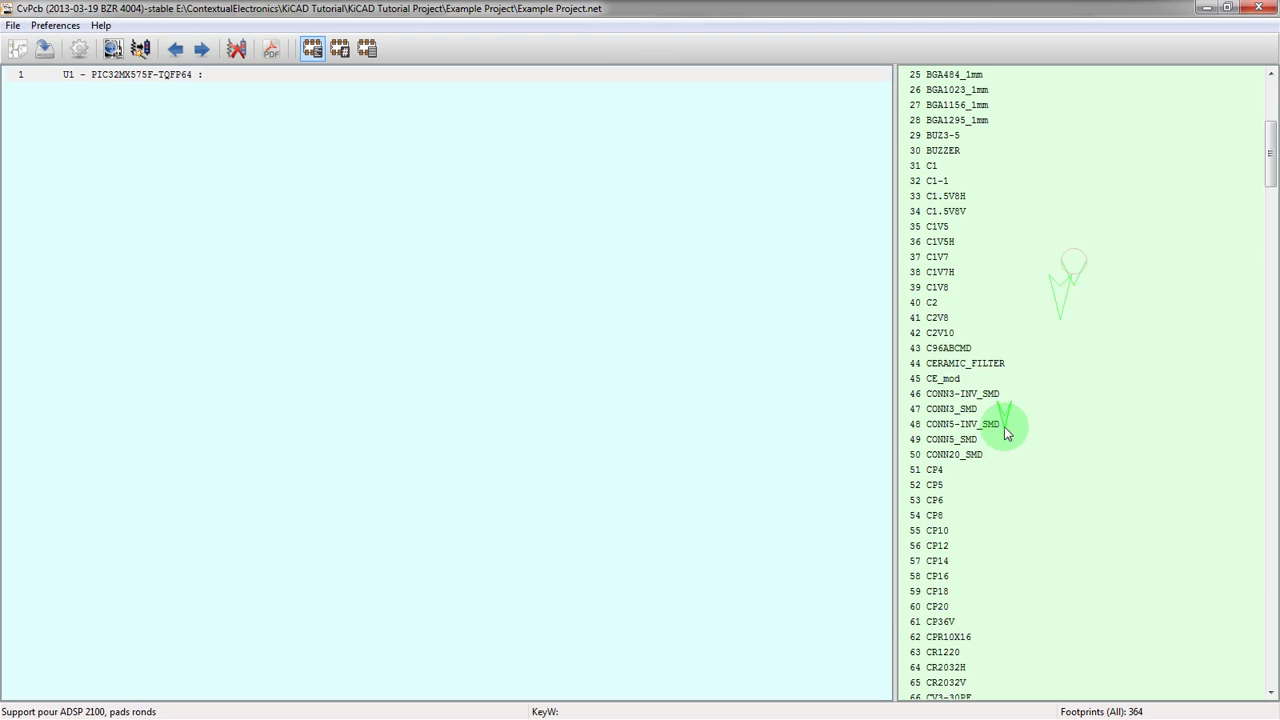
{"action": "key", "text": "t"}
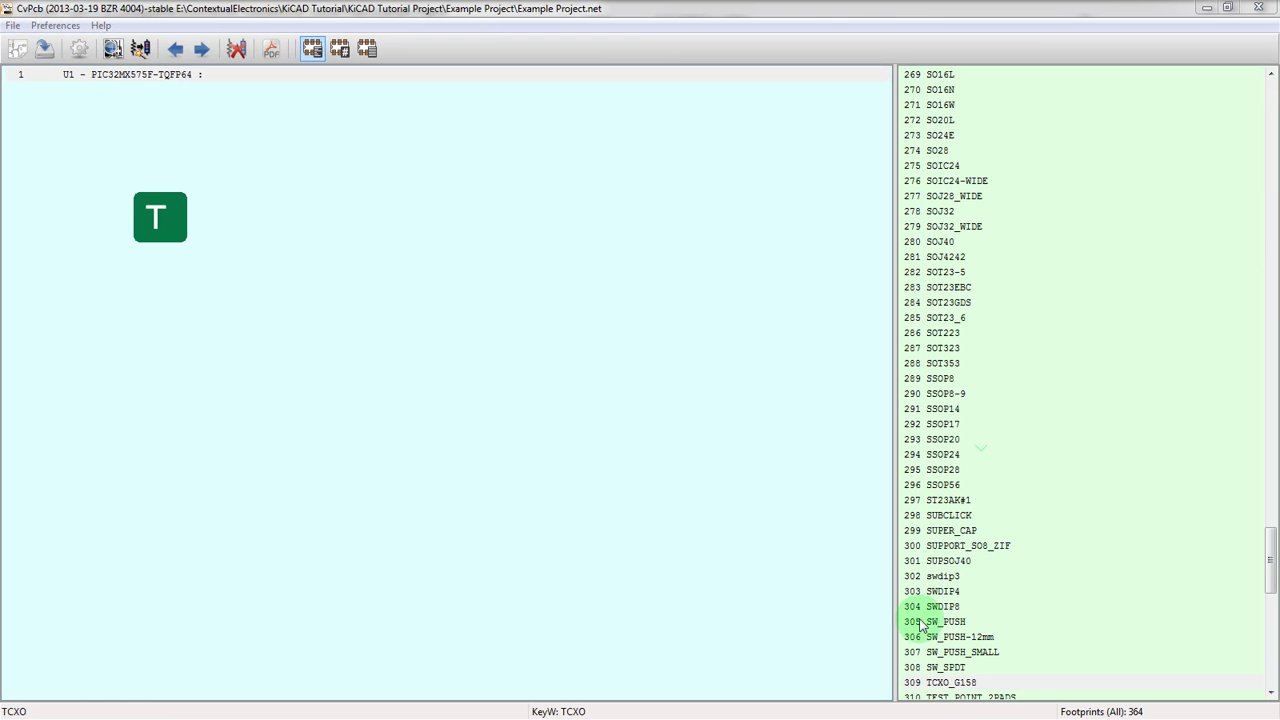
{"action": "left_click", "coordinate": [940, 651]}
{"action": "scroll", "coordinate": [940, 651], "scroll_direction": "down", "scroll_amount": 6}
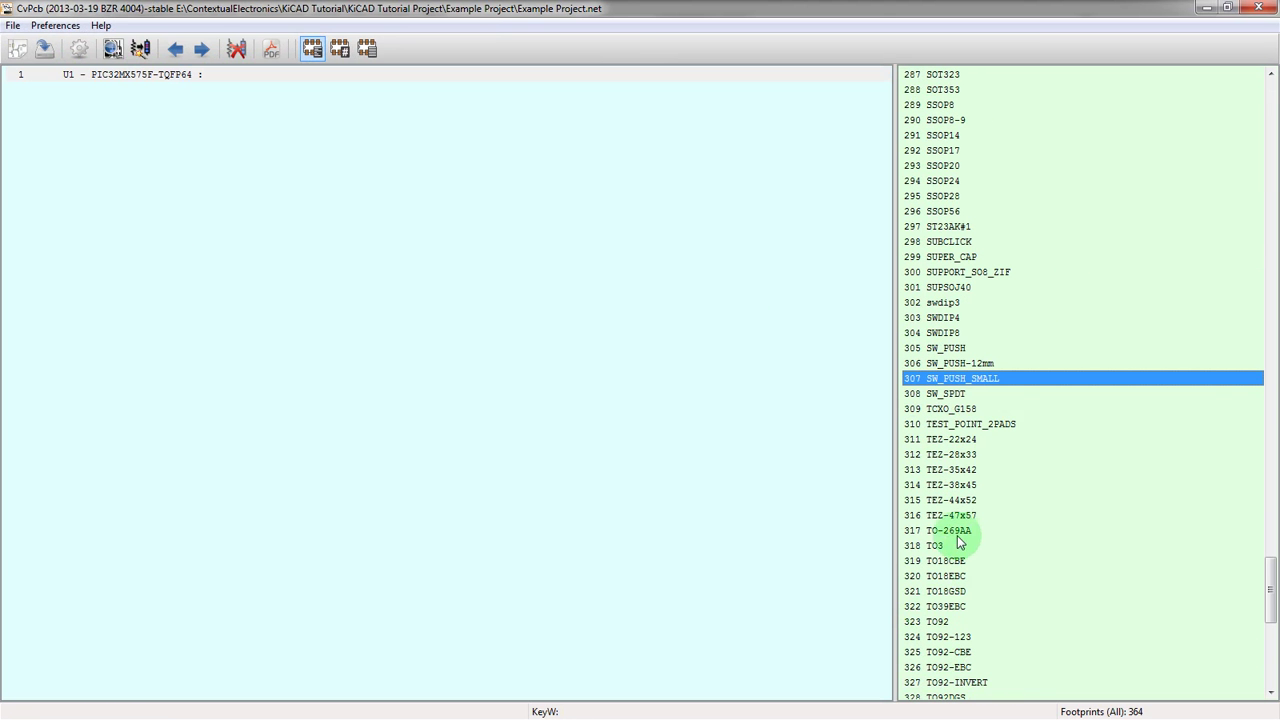
{"action": "left_click", "coordinate": [1255, 8]}
{"action": "key", "text": "m"}
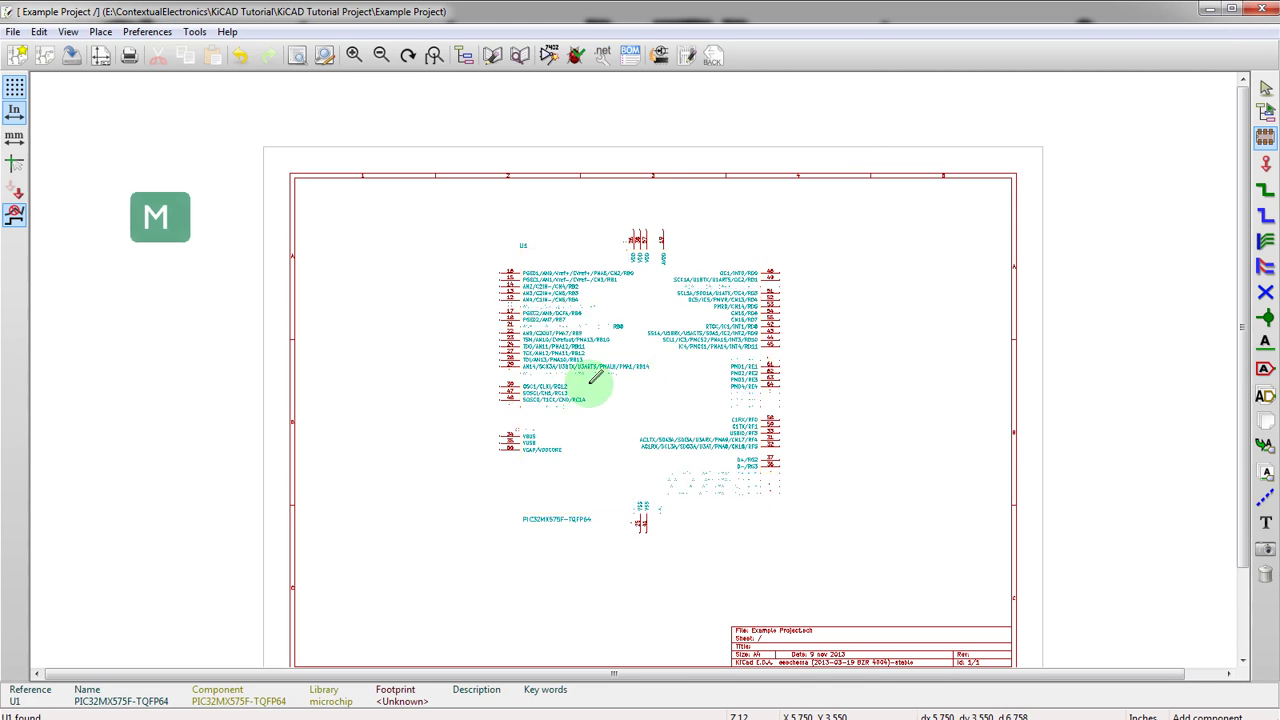
- Drop U1 on the left side of the schematic sheet
{"action": "left_click", "coordinate": [451, 352]}
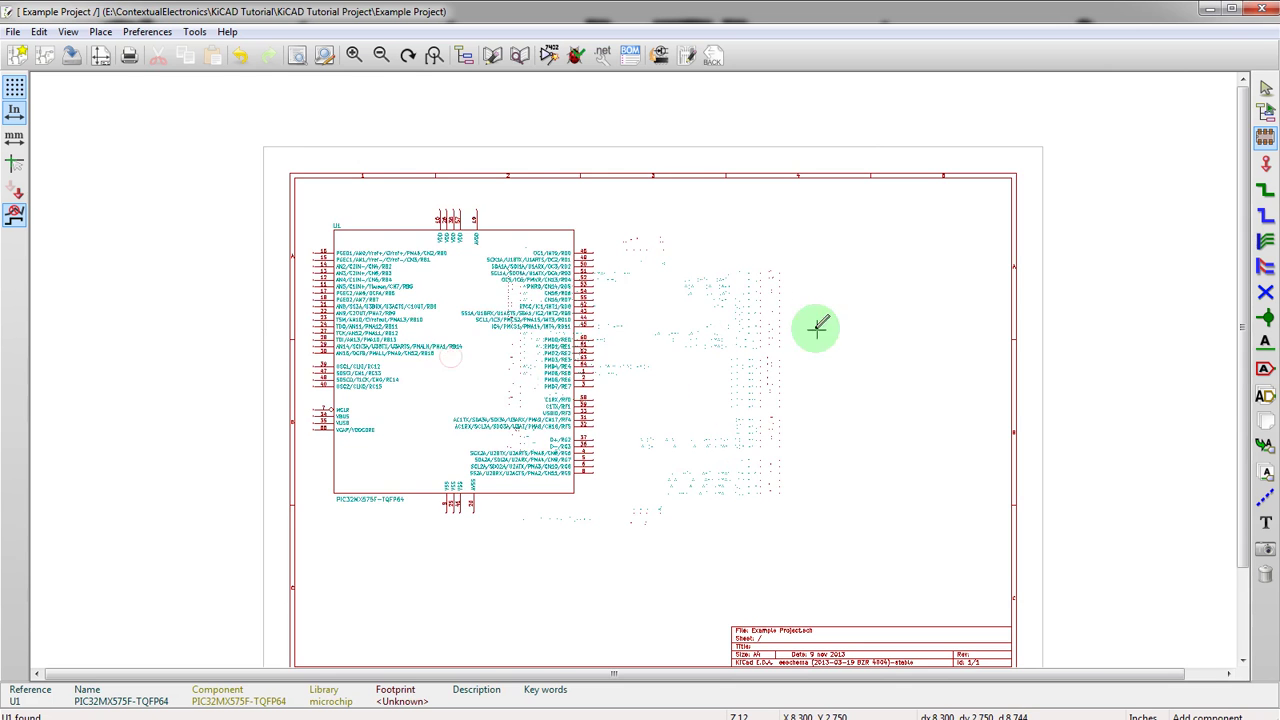
{"action": "scroll", "coordinate": [800, 335], "scroll_direction": "up", "scroll_amount": 1}
{"action": "scroll", "coordinate": [628, 371], "scroll_direction": "down", "scroll_amount": 1}
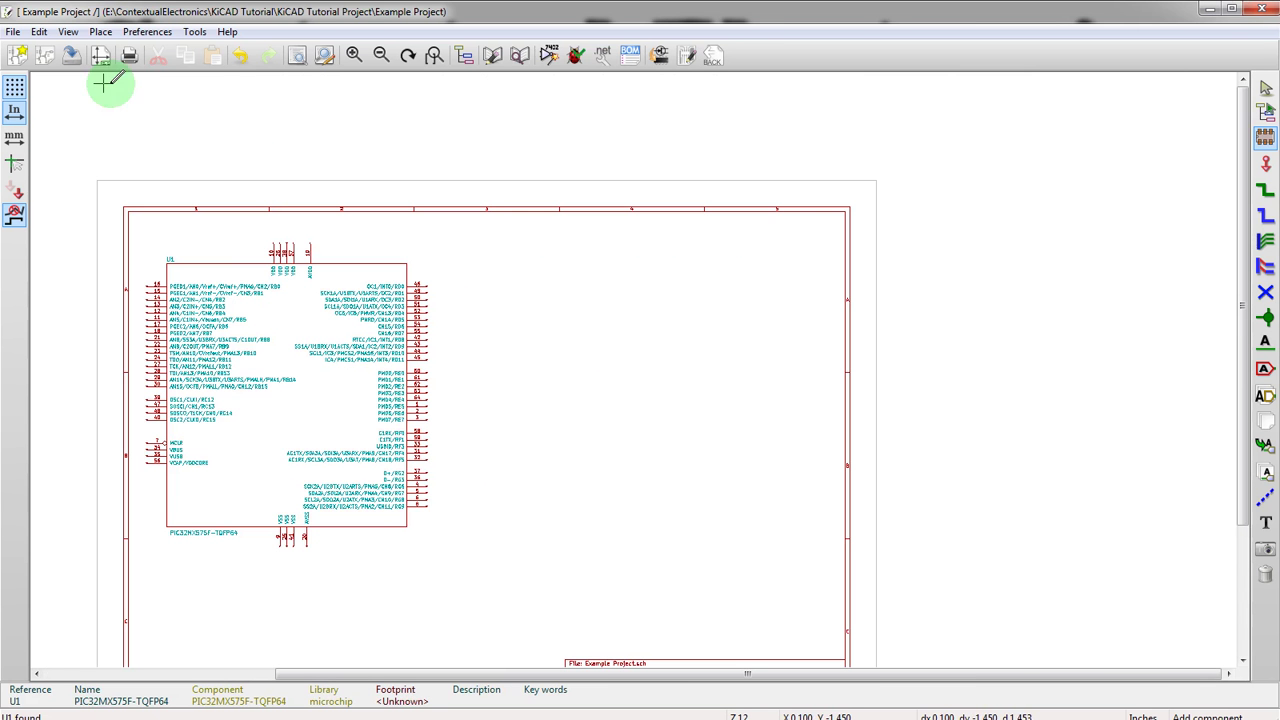
- Open the Library Editor with Test as the working library
{"action": "left_click", "coordinate": [491, 55]}
{"action": "left_click", "coordinate": [42, 50]}
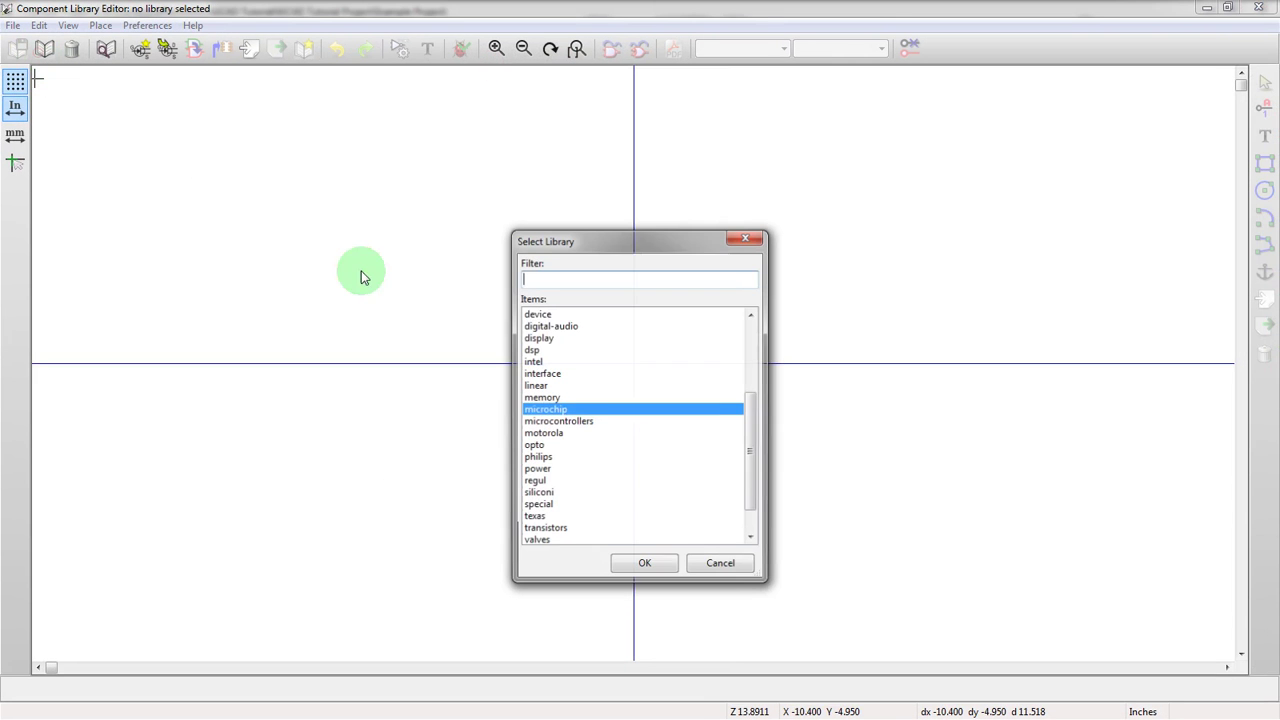
{"action": "left_click", "coordinate": [548, 328]}
{"action": "key", "text": "t"}
{"action": "key", "text": "t"}
{"action": "key", "text": "t"}
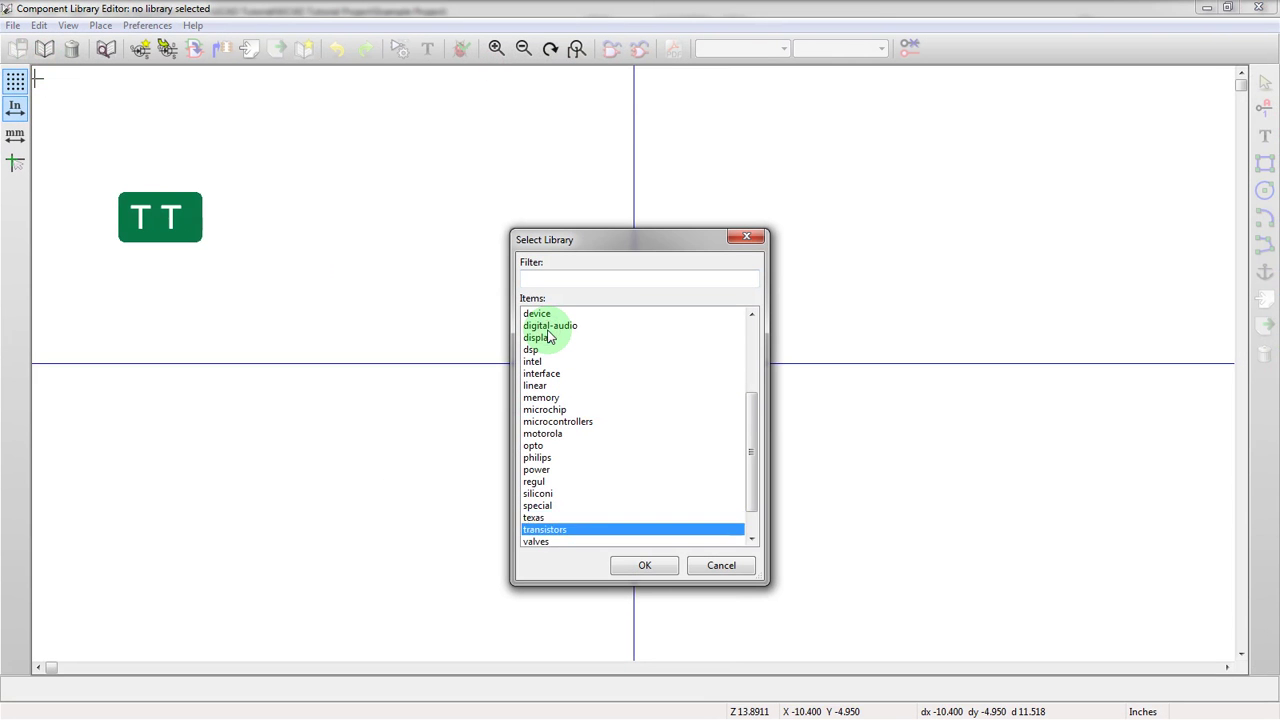
{"action": "left_click", "coordinate": [645, 565]}
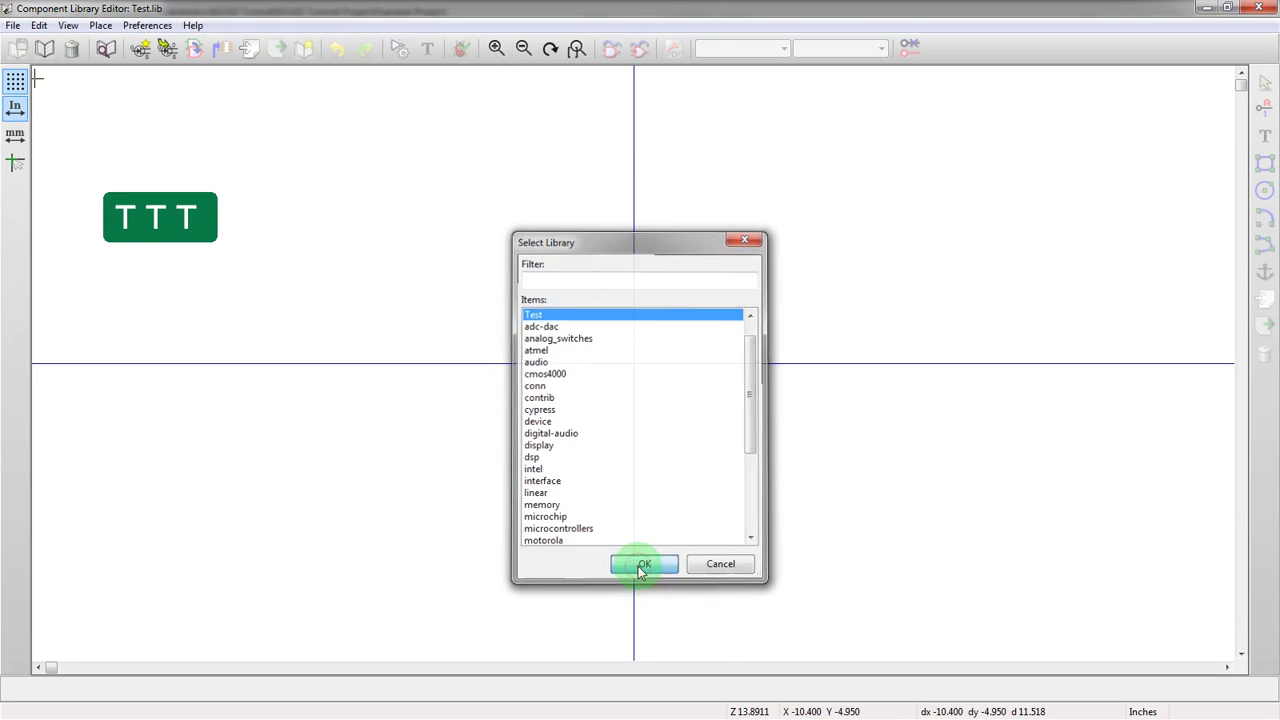
- Create a new component named Associated and add input pin Pin1 numbered 1
{"action": "left_click", "coordinate": [167, 49]}
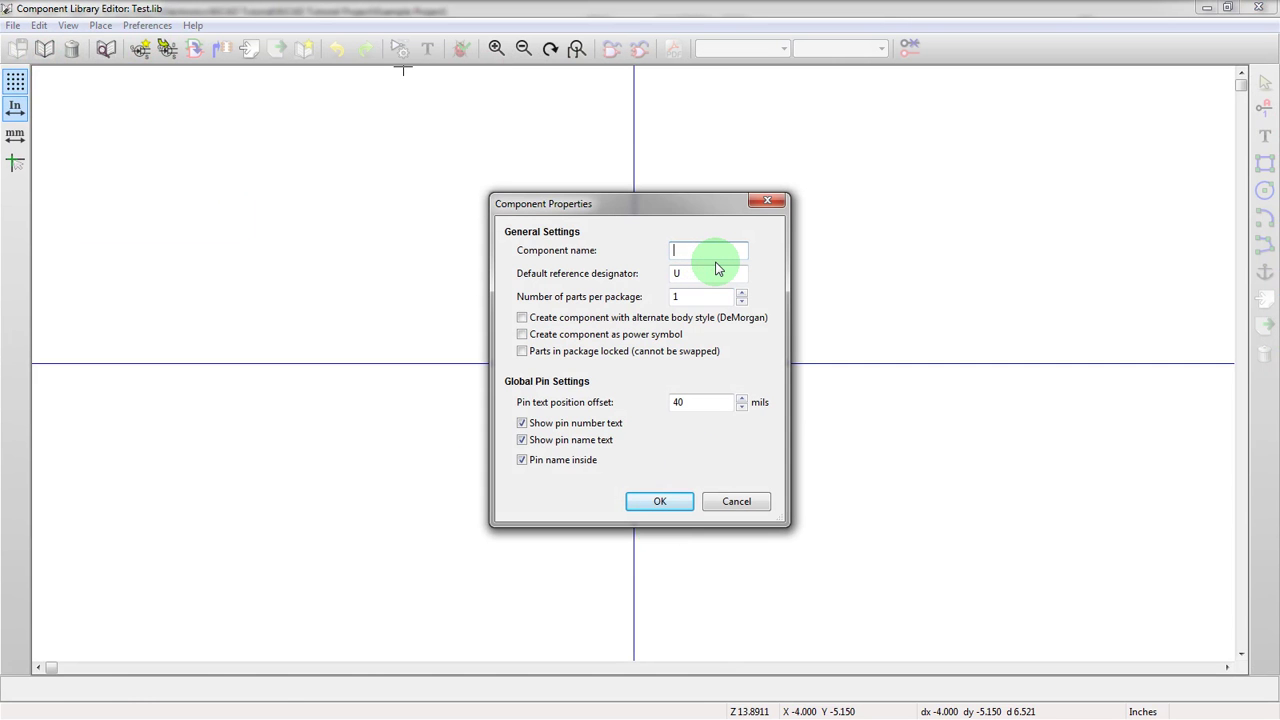
{"action": "type", "text": "Associated"}
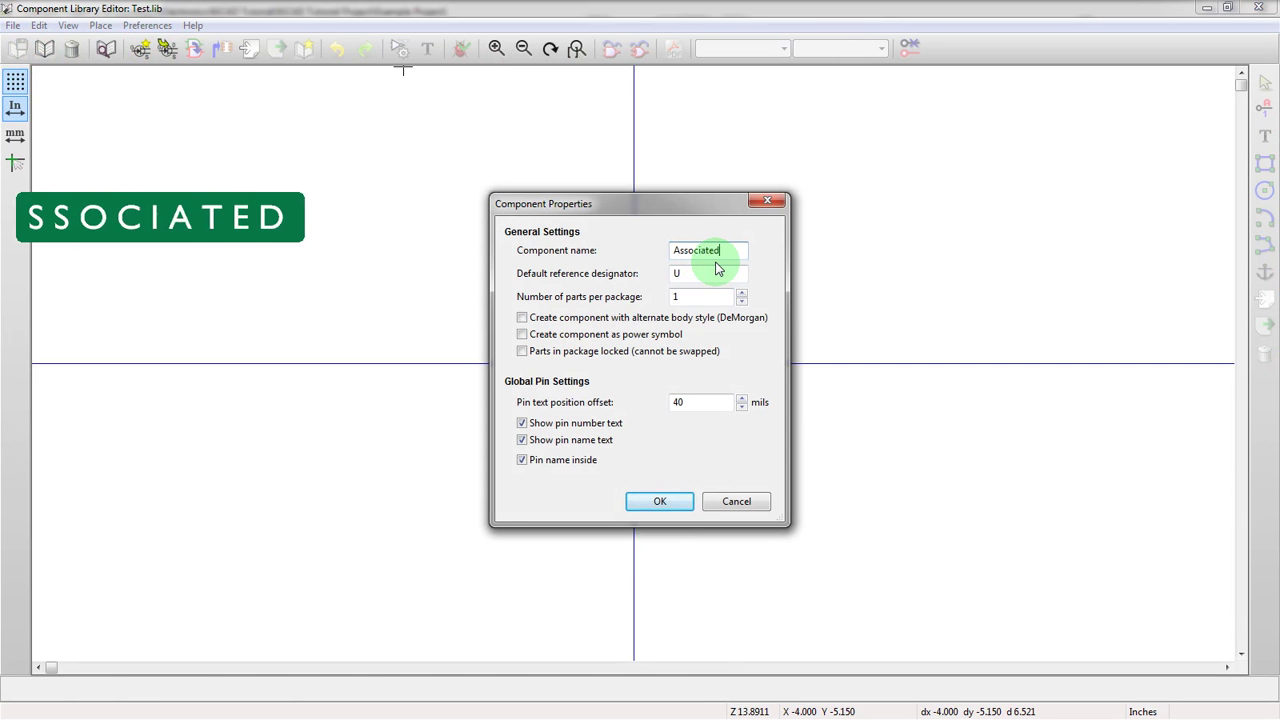
{"action": "key", "text": "Return"}
{"action": "left_click", "coordinate": [1265, 108]}
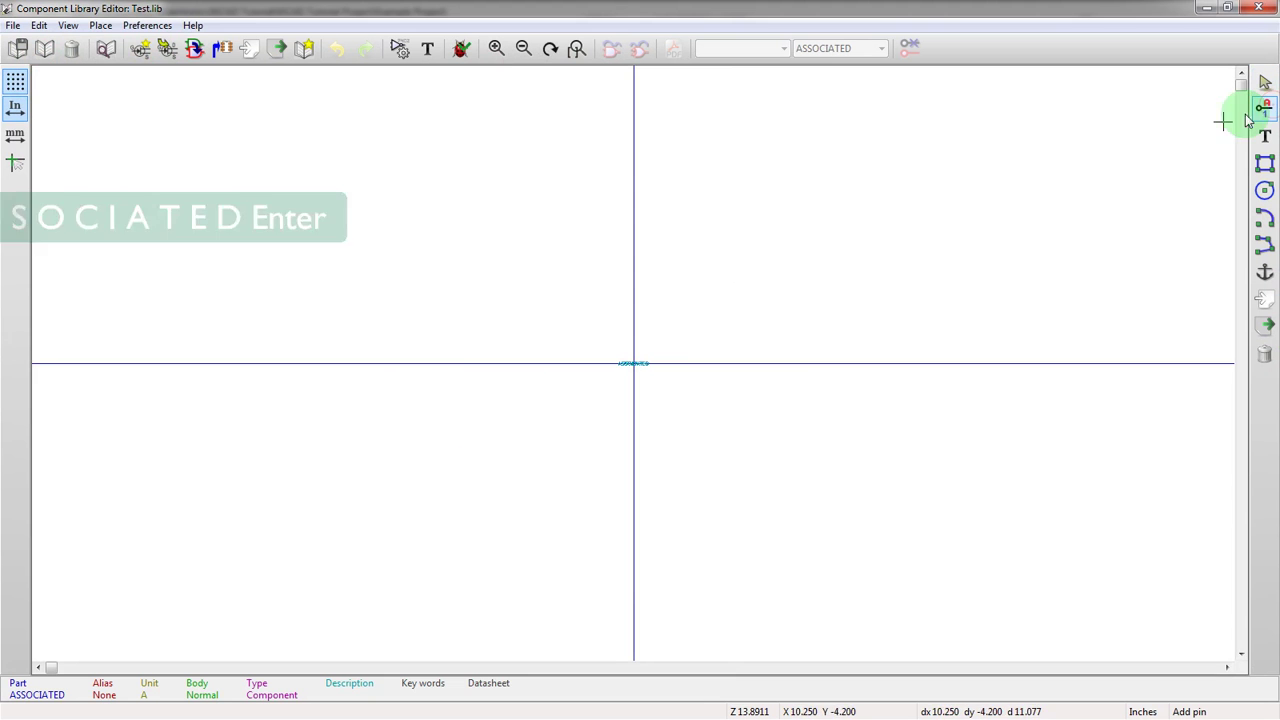
{"action": "left_click", "coordinate": [517, 362]}
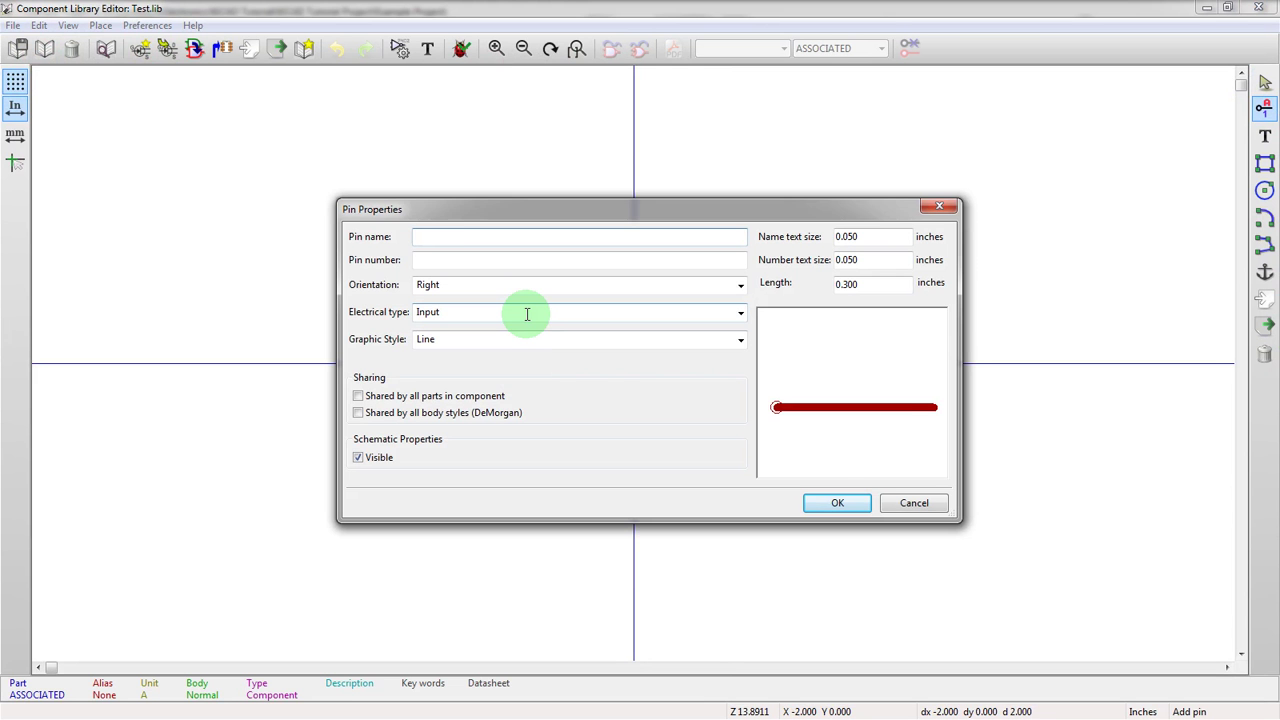
{"action": "type", "text": "Pin1"}
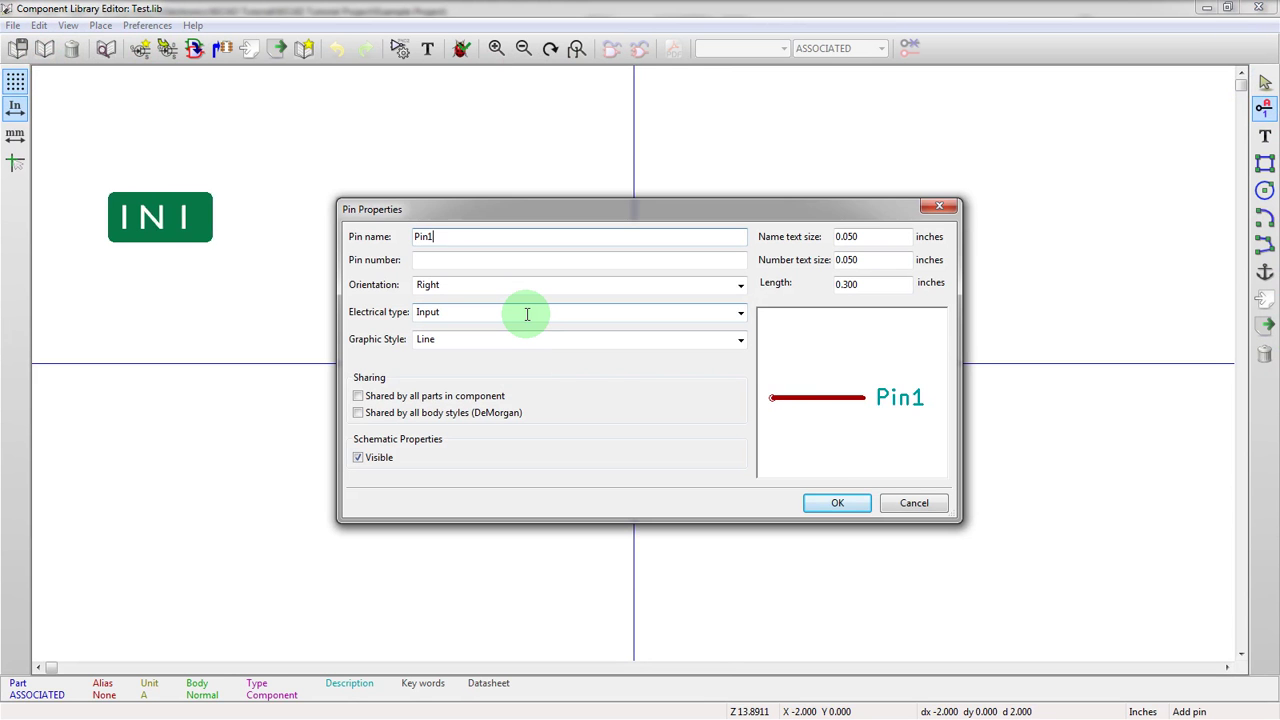
{"action": "key", "text": "Tab"}
{"action": "type", "text": "1"}
{"action": "key", "text": "Return"}
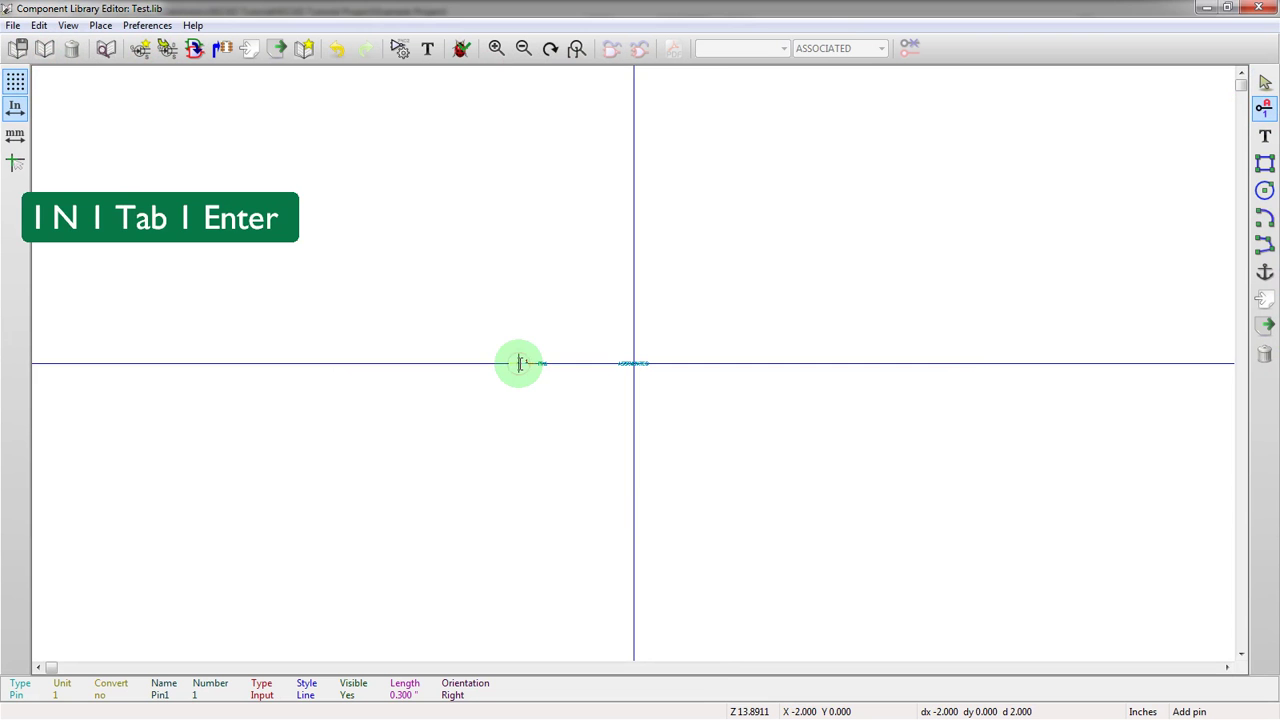
- Add a second input pin, Pin2 numbered 2, just below Pin1
{"action": "left_click", "coordinate": [515, 385]}
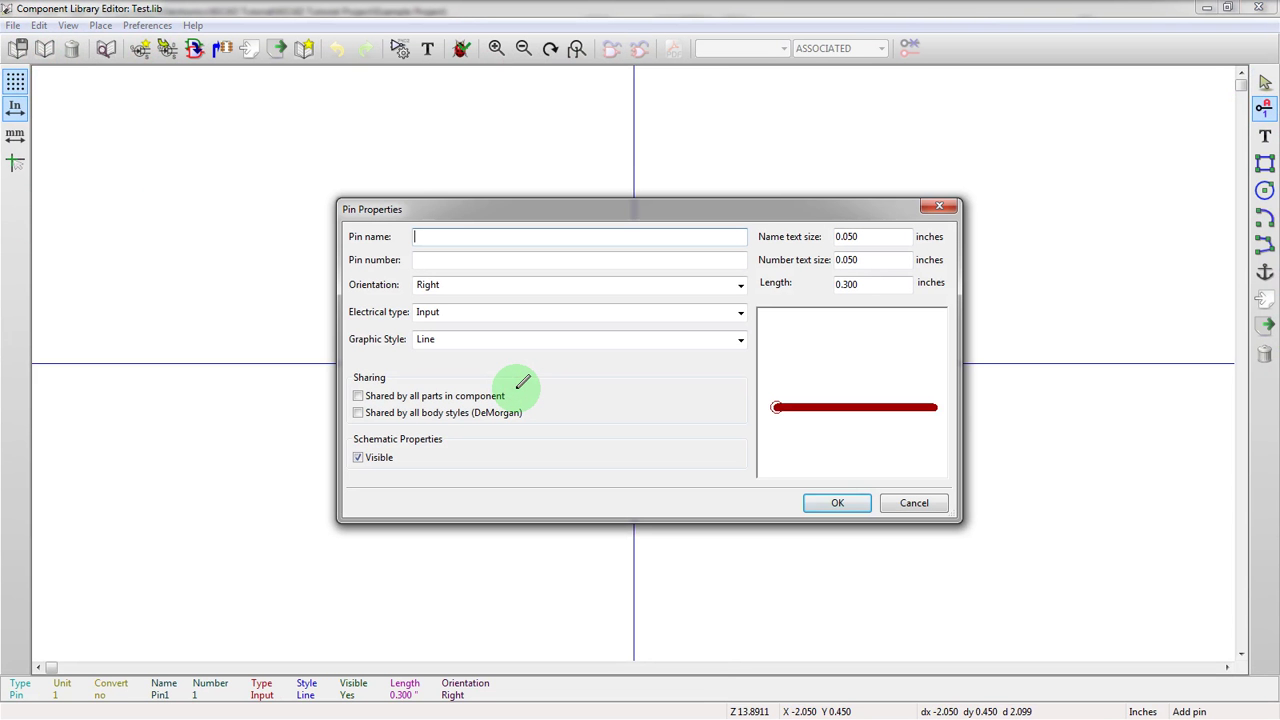
{"action": "type", "text": "Pin2"}
{"action": "key", "text": "Tab"}
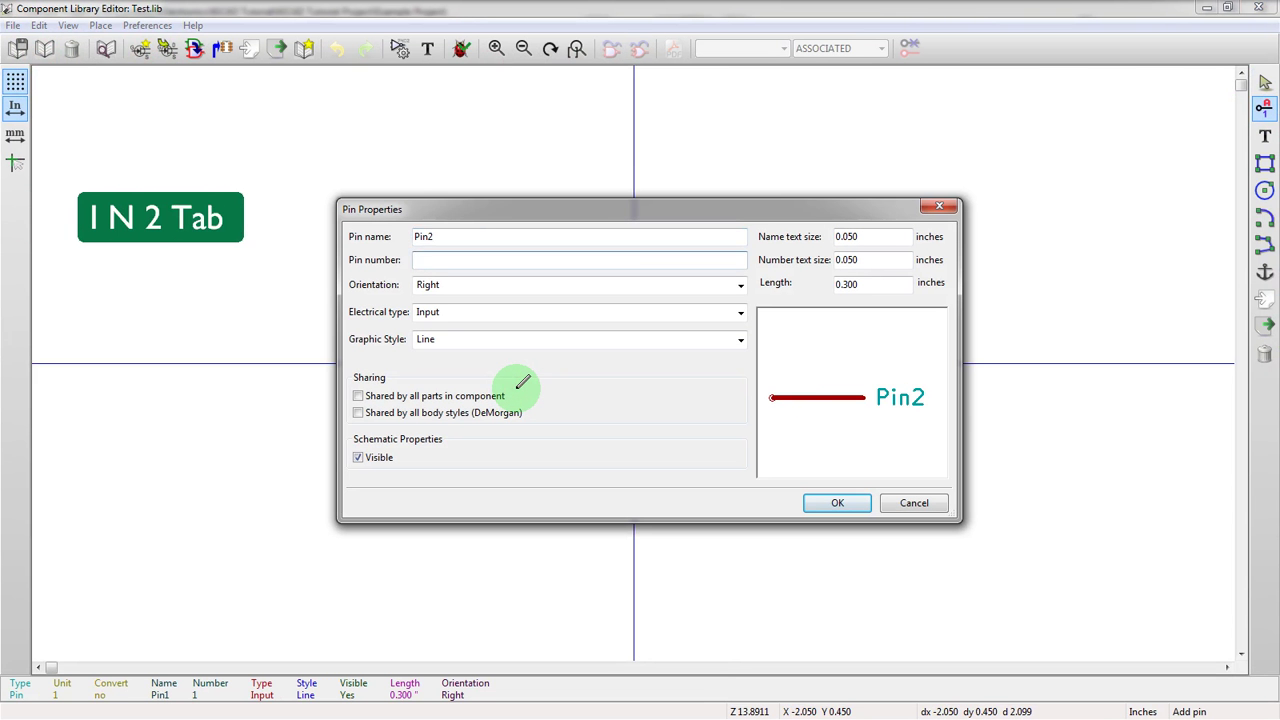
{"action": "type", "text": "2"}
{"action": "key", "text": "Return"}
{"action": "scroll", "coordinate": [515, 388], "scroll_direction": "up", "scroll_amount": 1}
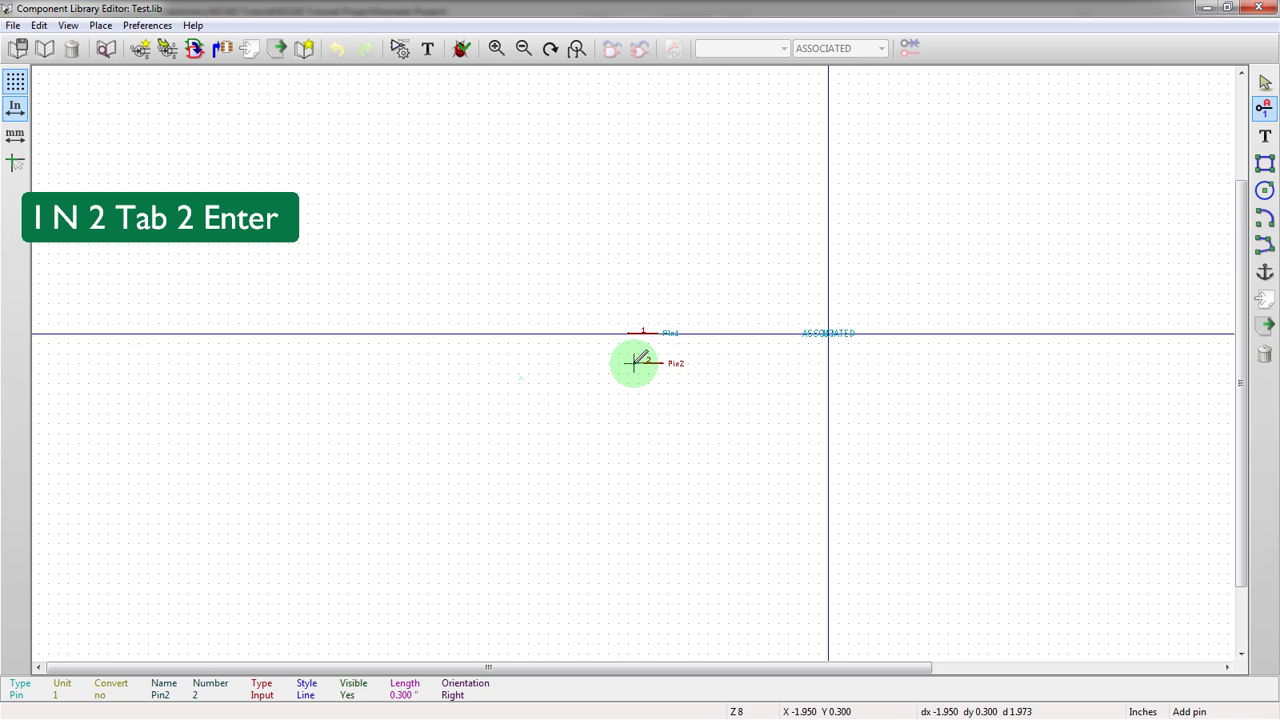
{"action": "left_click", "coordinate": [628, 362]}
{"action": "scroll", "coordinate": [628, 362], "scroll_direction": "up", "scroll_amount": 2}
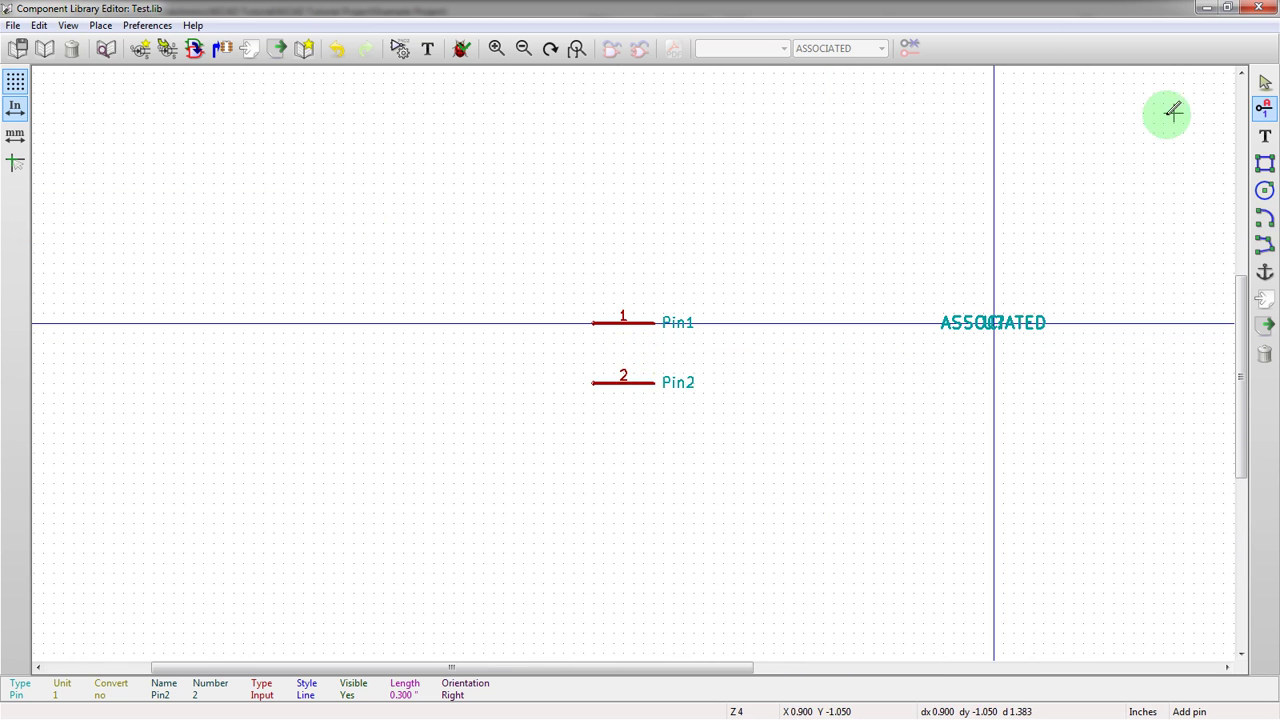
{"action": "left_click", "coordinate": [1265, 163]}
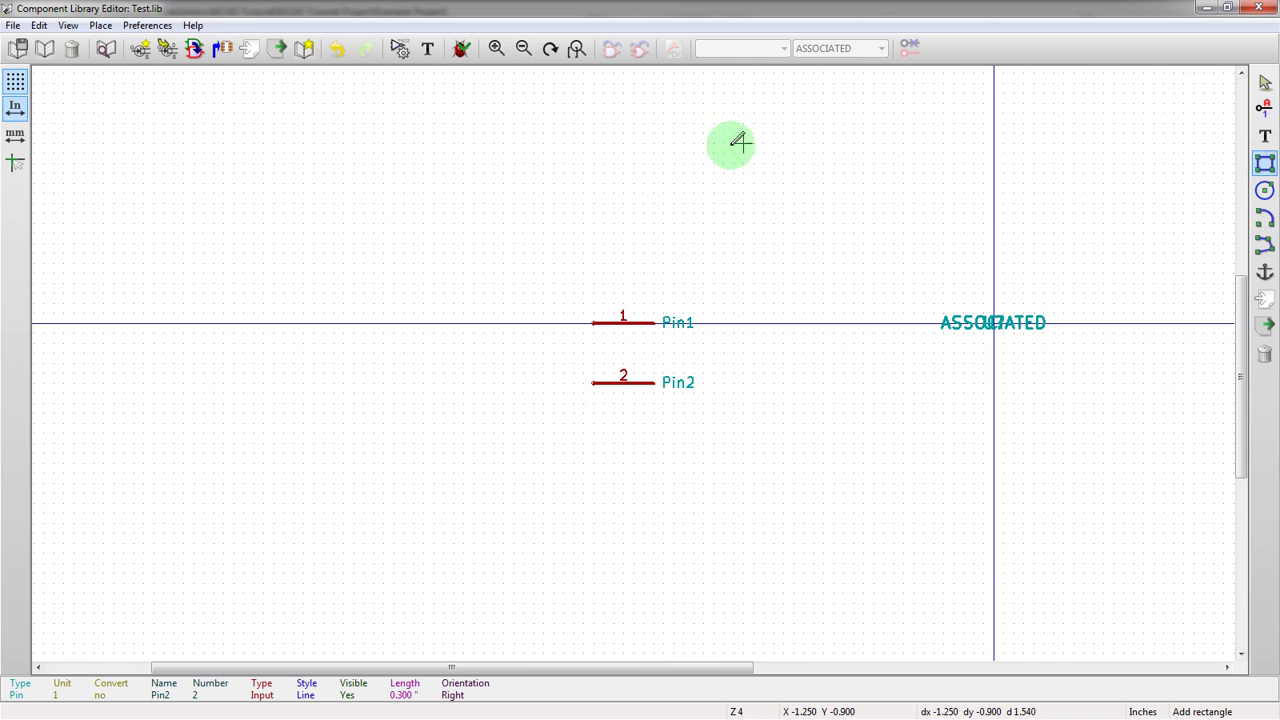
- Draw a rectangular body from the pin ends and move the U? reference inside it
{"action": "left_click", "coordinate": [653, 483]}
{"action": "left_click", "coordinate": [1103, 132]}
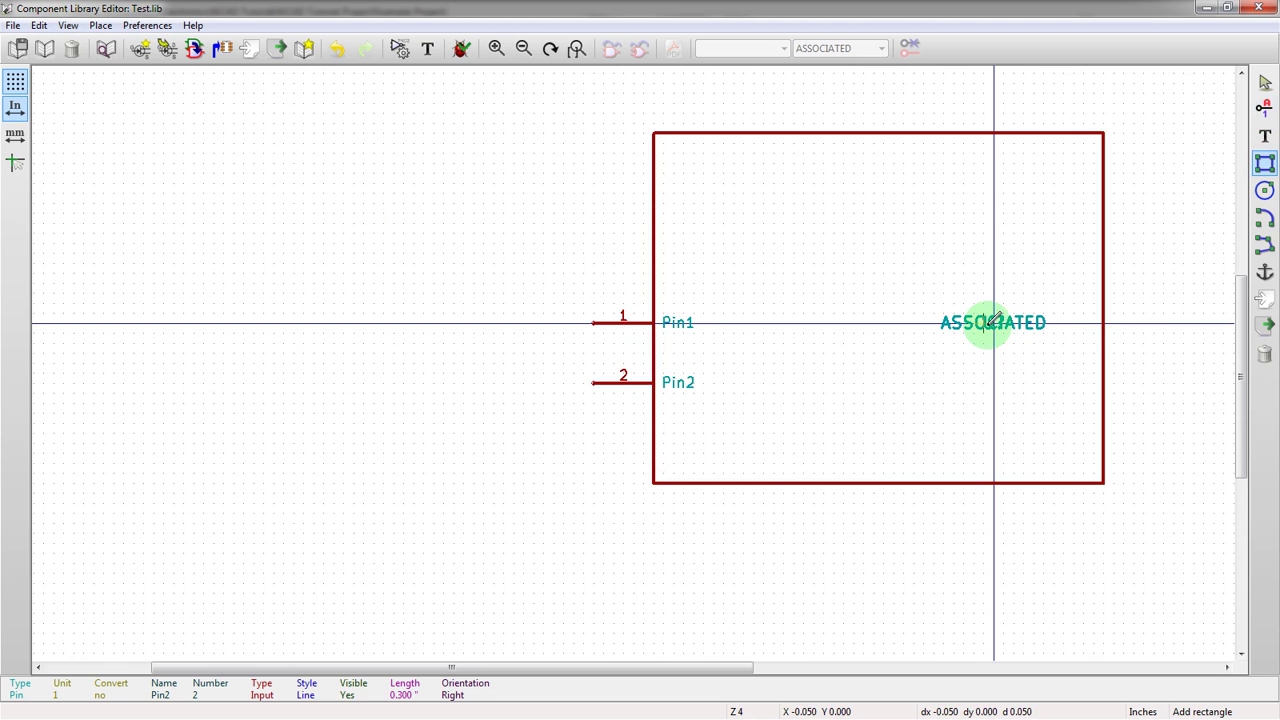
{"action": "key", "text": "m"}
{"action": "left_click", "coordinate": [960, 364]}
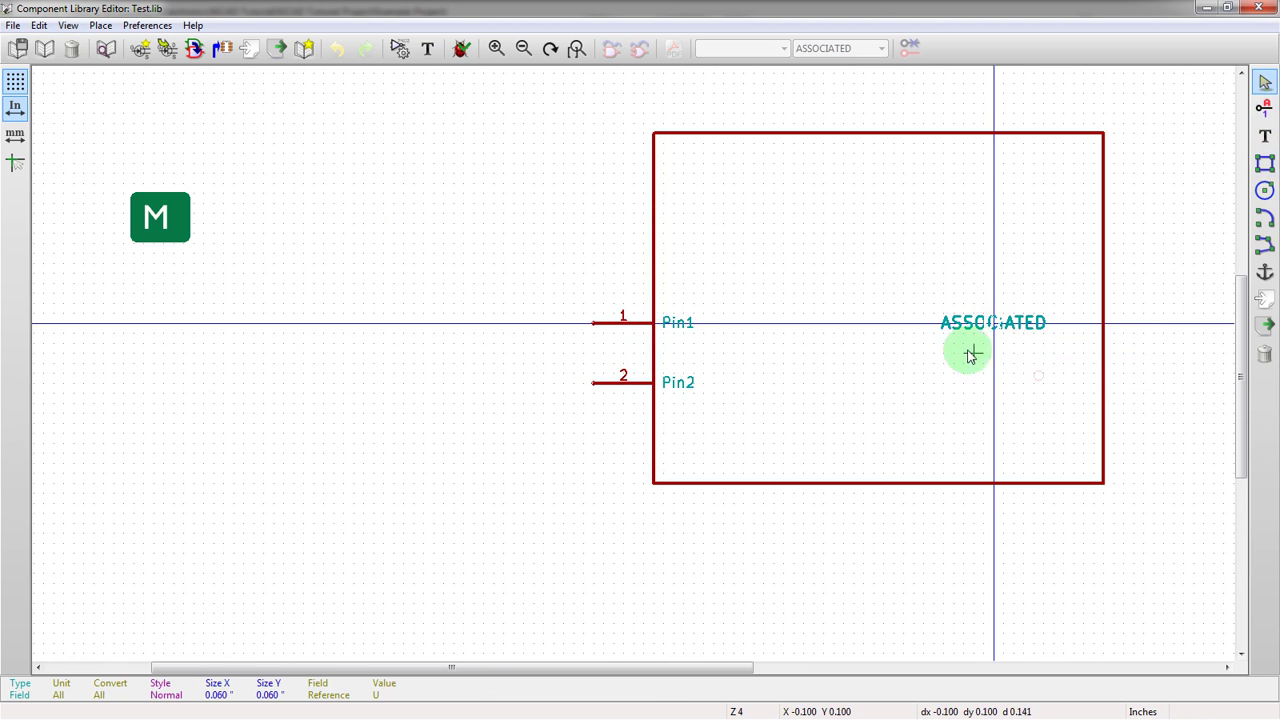
{"action": "left_click", "coordinate": [1003, 365]}
{"action": "middle_click_drag", "start_coordinate": [977, 366], "coordinate": [617, 363]}
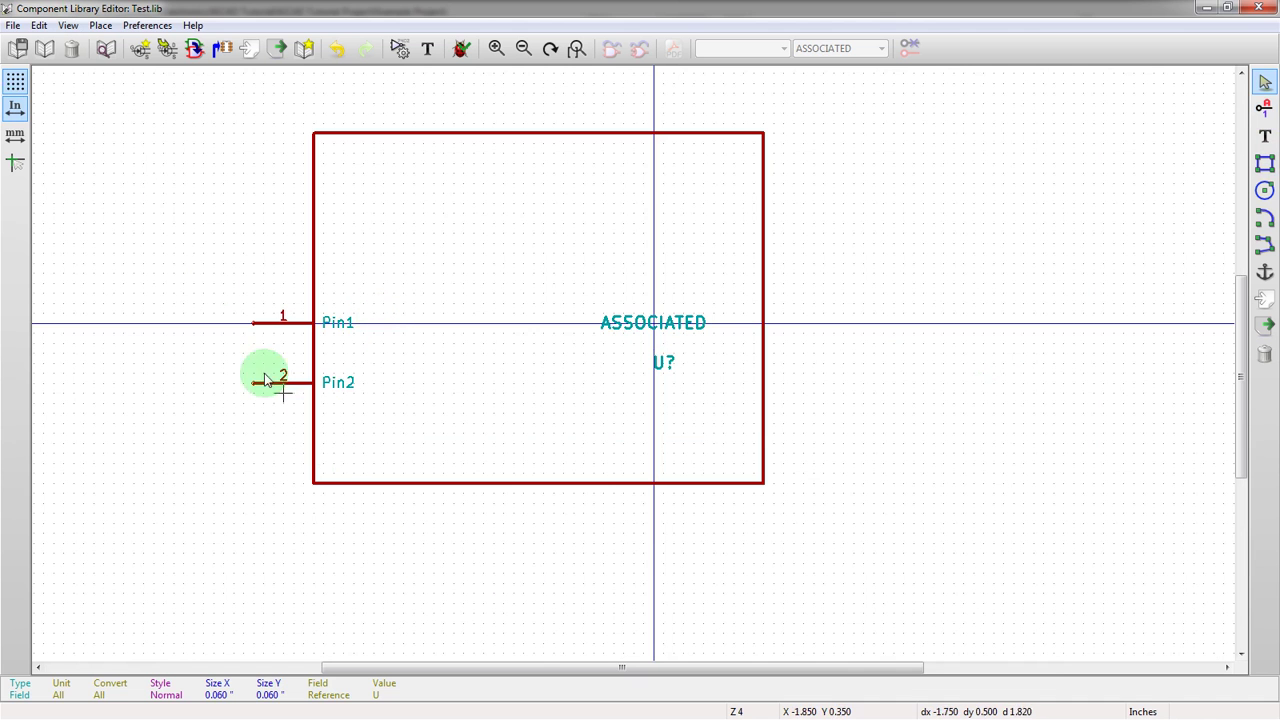
- Save the ASSOCIATED component into the Test library, confirming the update
{"action": "left_click", "coordinate": [18, 52]}
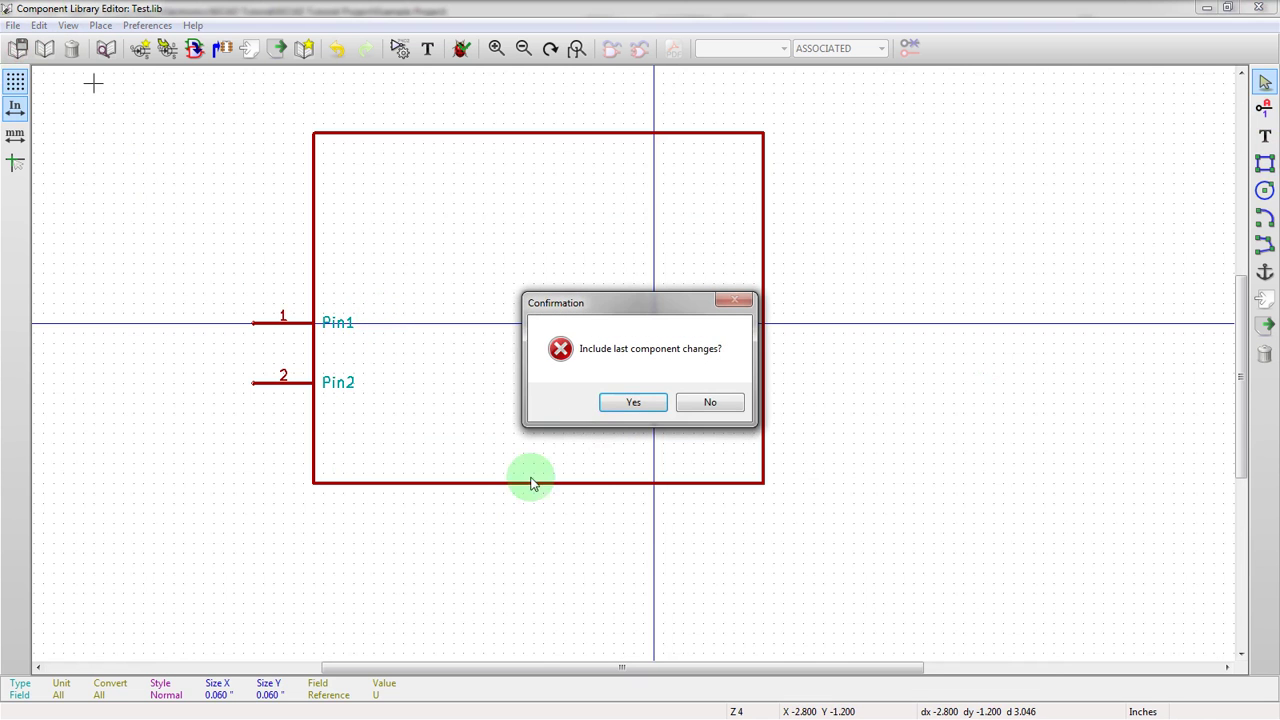
{"action": "left_click", "coordinate": [620, 402]}
{"action": "left_click", "coordinate": [614, 400]}
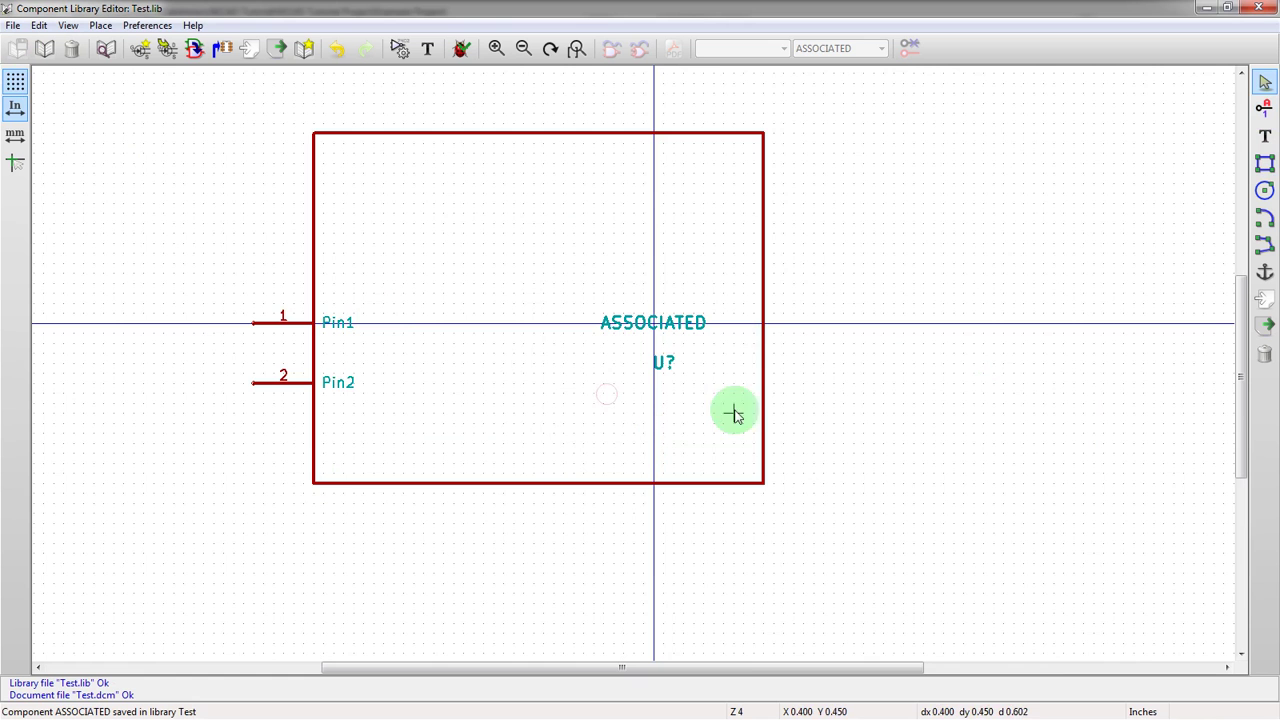
- Place the ASSOCIATED component from the Test library on the schematic
{"action": "left_click", "coordinate": [1208, 8]}
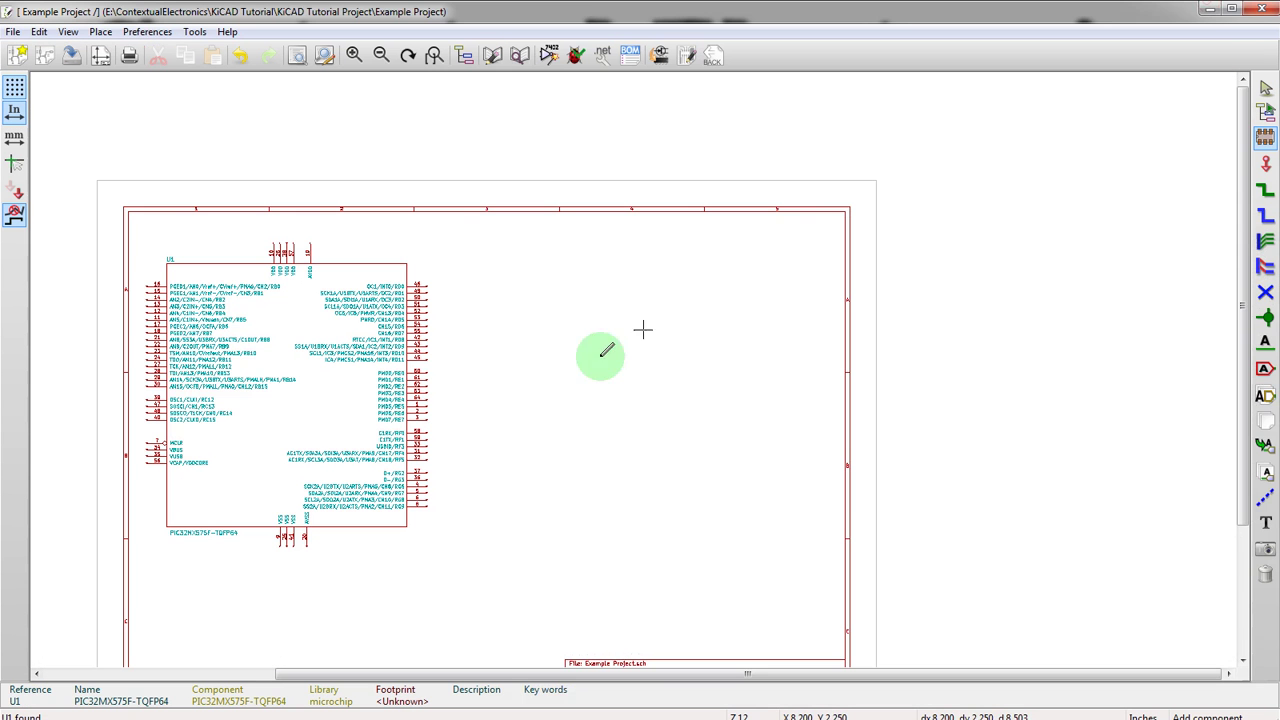
{"action": "left_click", "coordinate": [537, 392]}
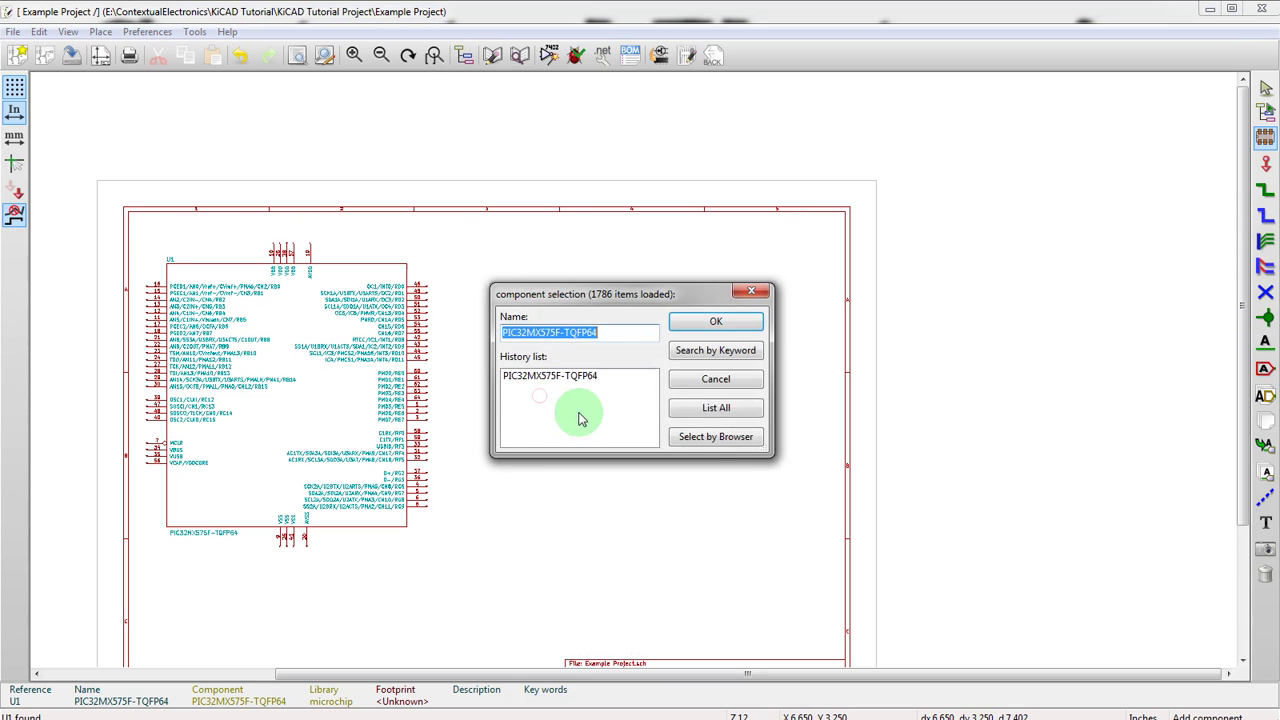
{"action": "left_click", "coordinate": [697, 409]}
{"action": "left_click", "coordinate": [630, 338]}
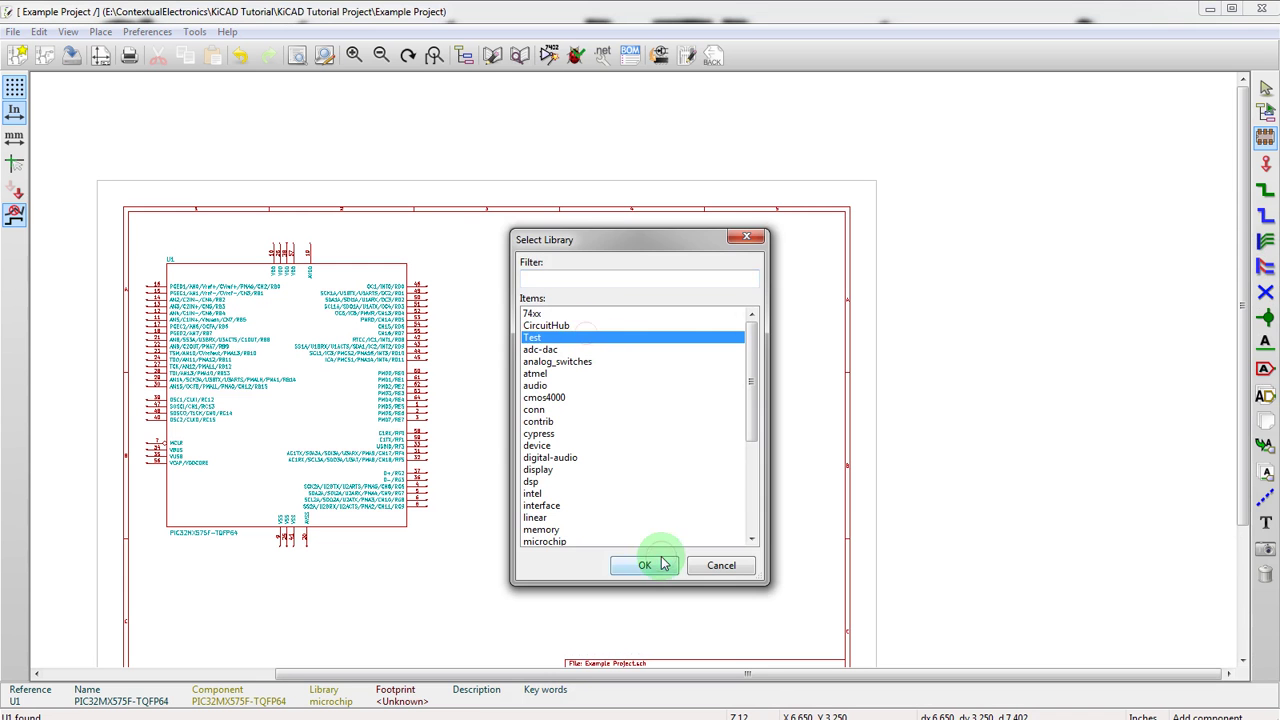
{"action": "left_click", "coordinate": [645, 565]}
{"action": "left_click", "coordinate": [552, 313]}
{"action": "double_click", "coordinate": [540, 402]}
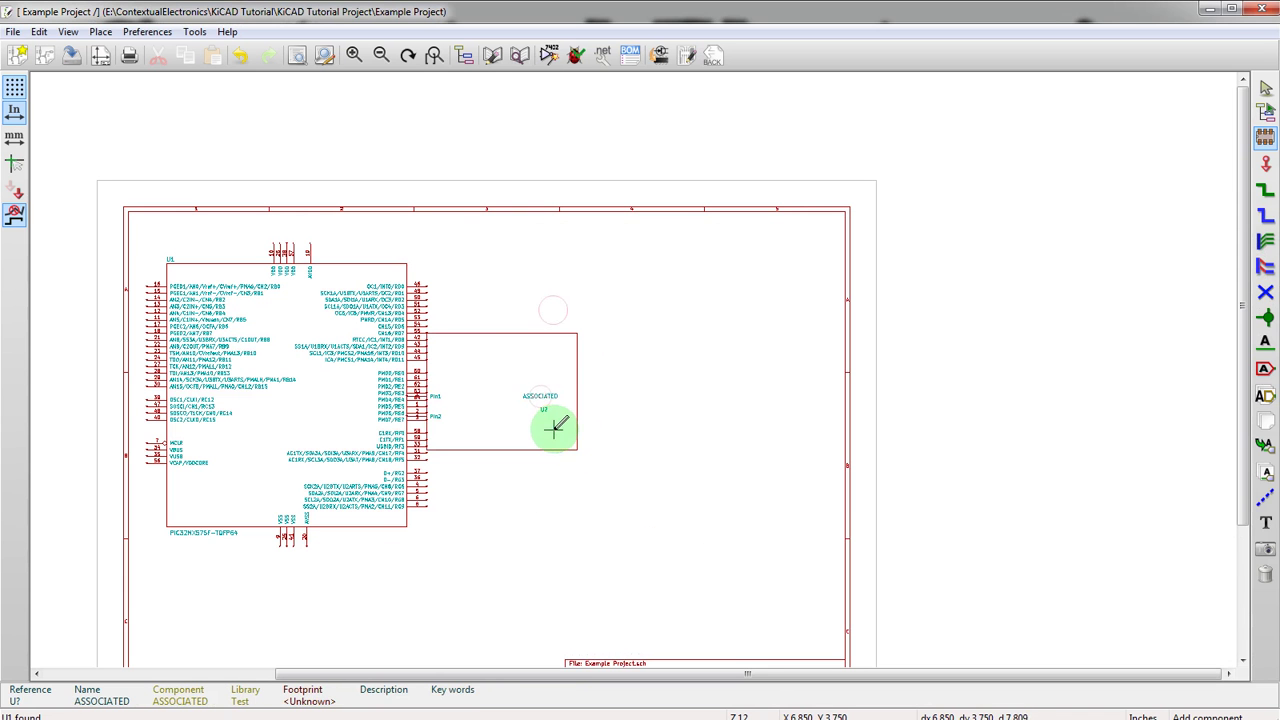
- Move ASSOCIATED right of U1 and confirm its properties show no footprint
{"action": "key", "text": "m"}
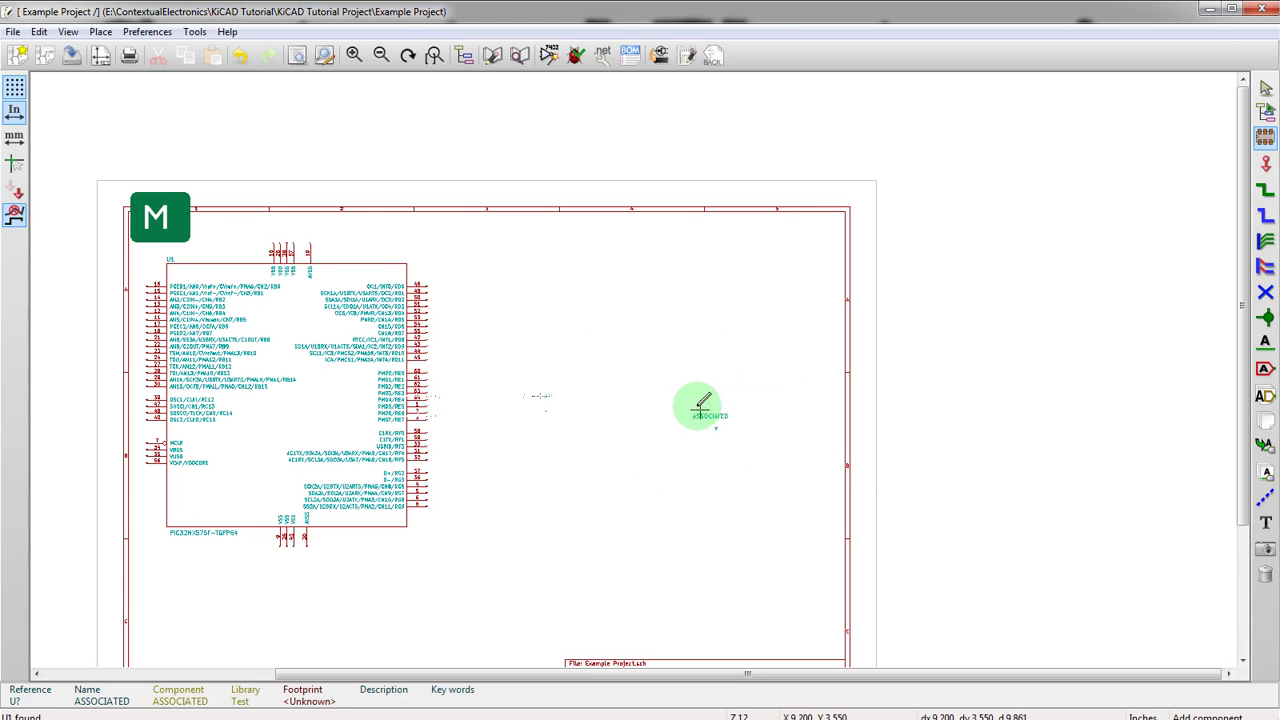
{"action": "left_click", "coordinate": [694, 403]}
{"action": "key", "text": "e"}
{"action": "left_click", "coordinate": [740, 469]}
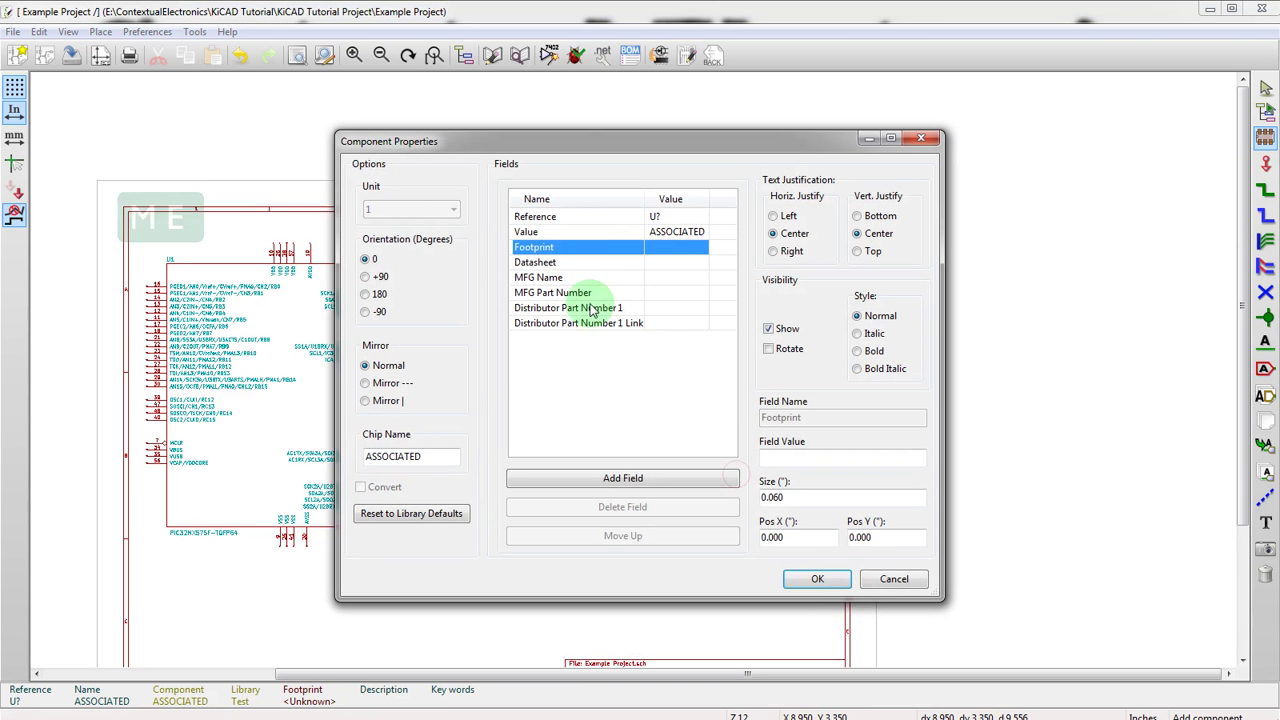
{"action": "left_click", "coordinate": [885, 579]}
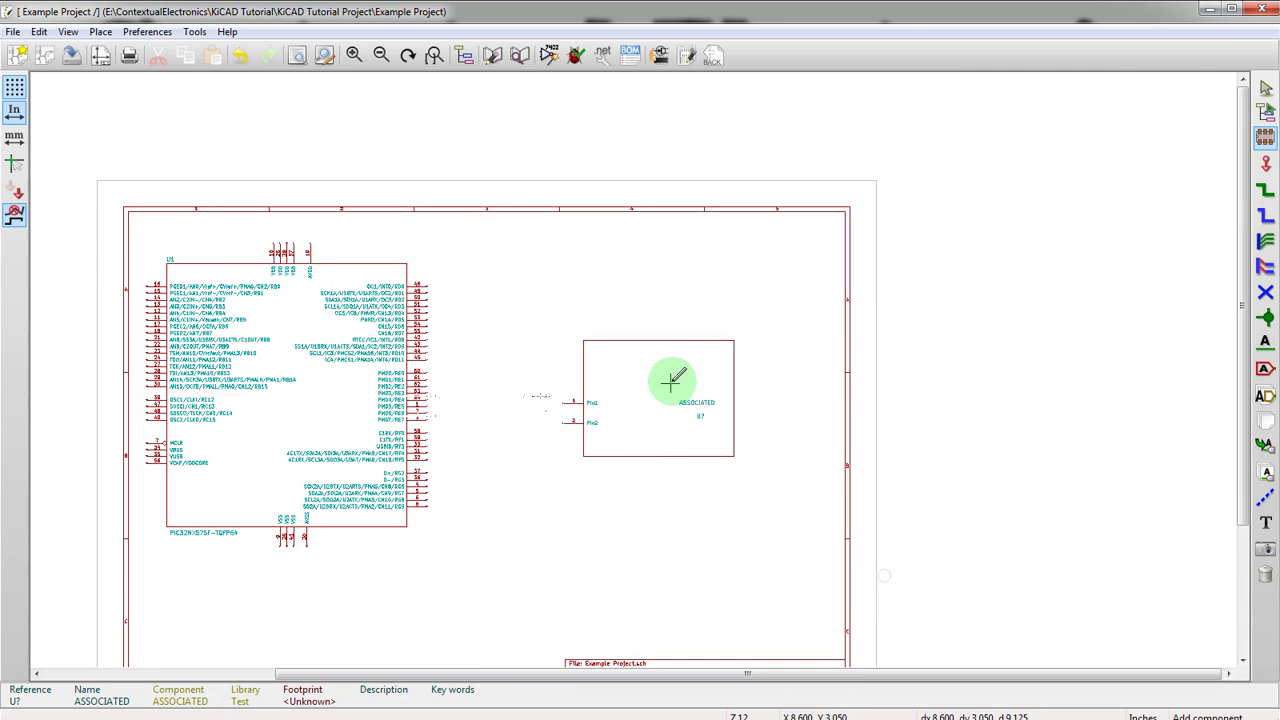
{"action": "scroll", "coordinate": [680, 375], "scroll_direction": "up", "scroll_amount": 3}
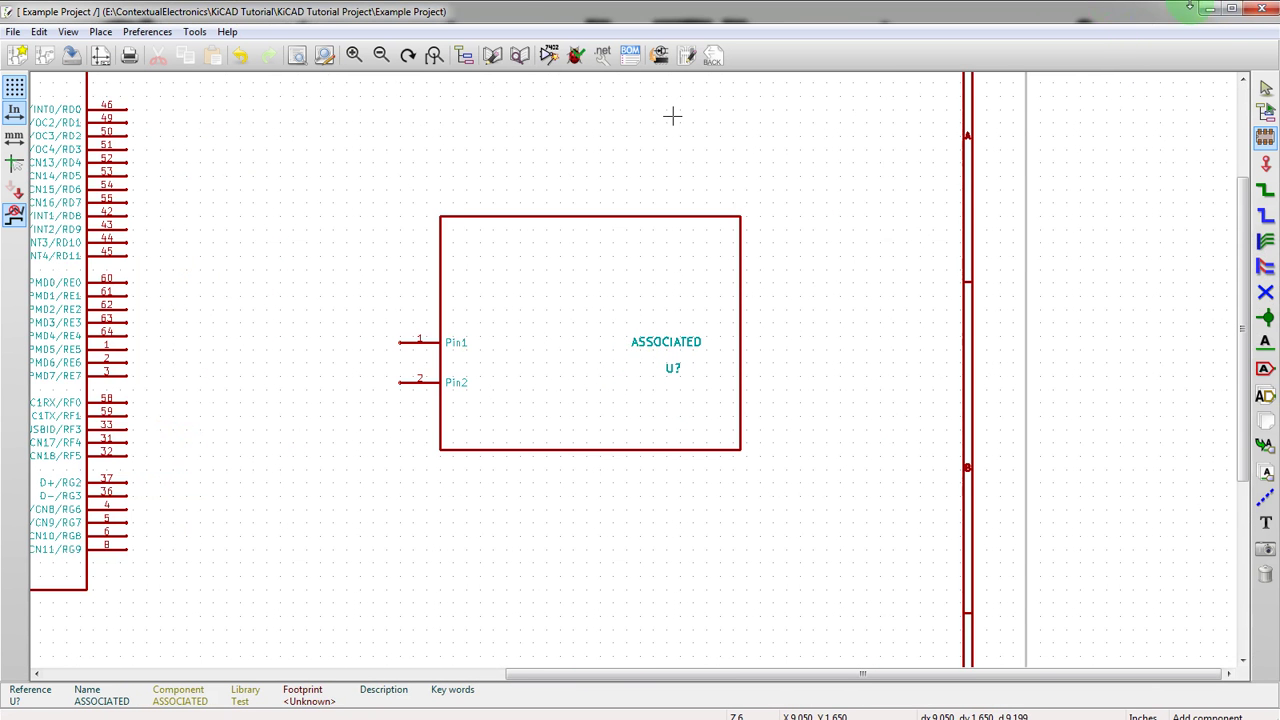
{"action": "key", "text": "alt+Tab"}
- Copy the ASSOCIATED symbol into a new component named ASSOCIATED-SO8N
{"action": "scroll", "coordinate": [366, 343], "scroll_direction": "down", "scroll_amount": 1}
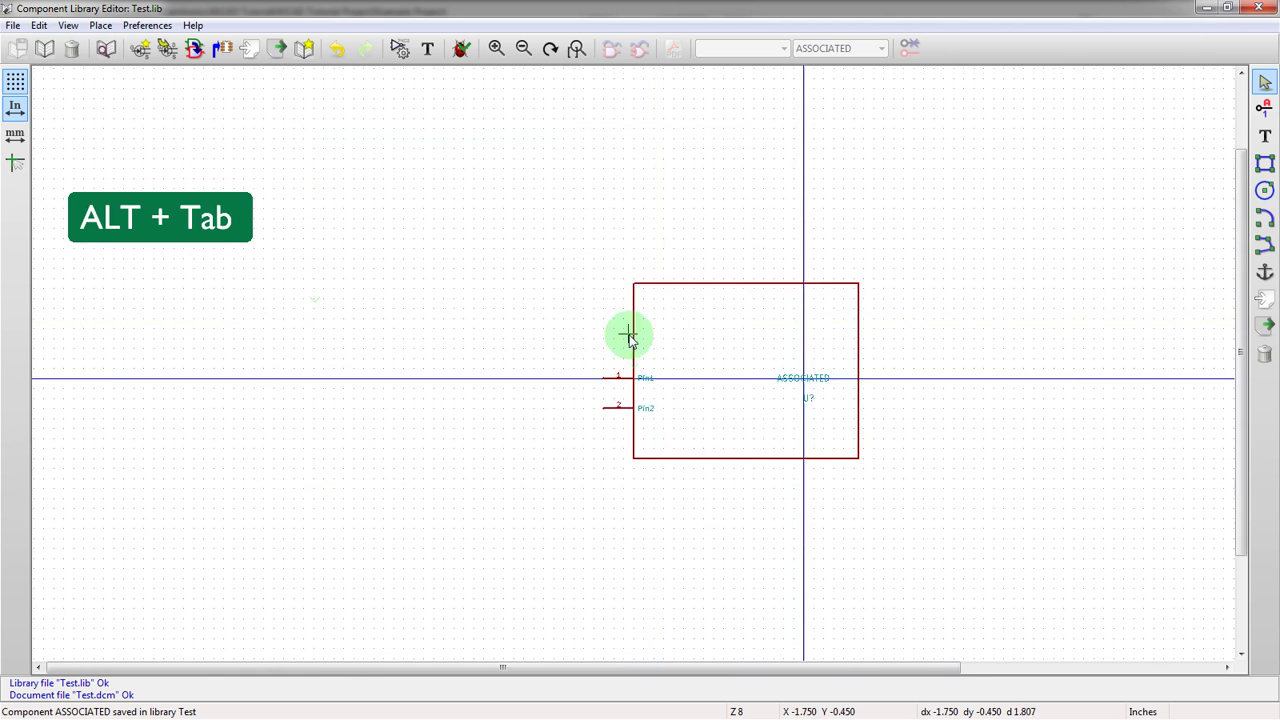
{"action": "scroll", "coordinate": [729, 380], "scroll_direction": "up", "scroll_amount": 3}
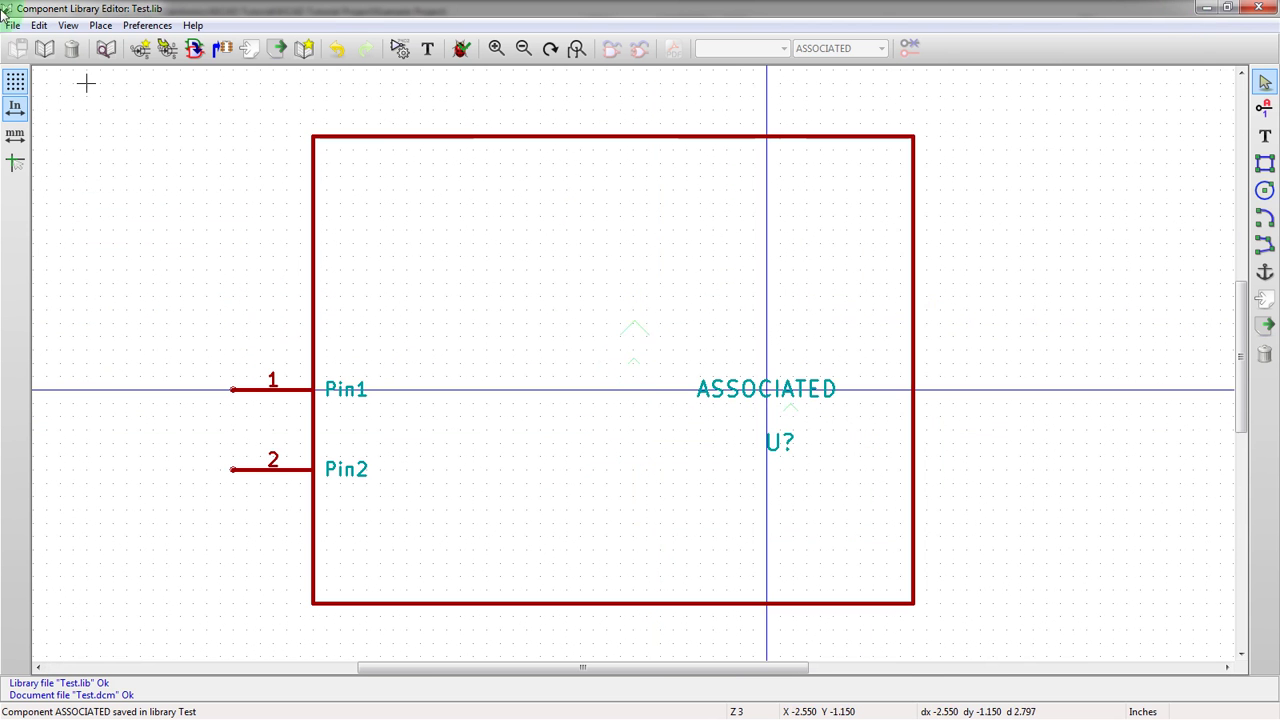
{"action": "left_click", "coordinate": [195, 52]}
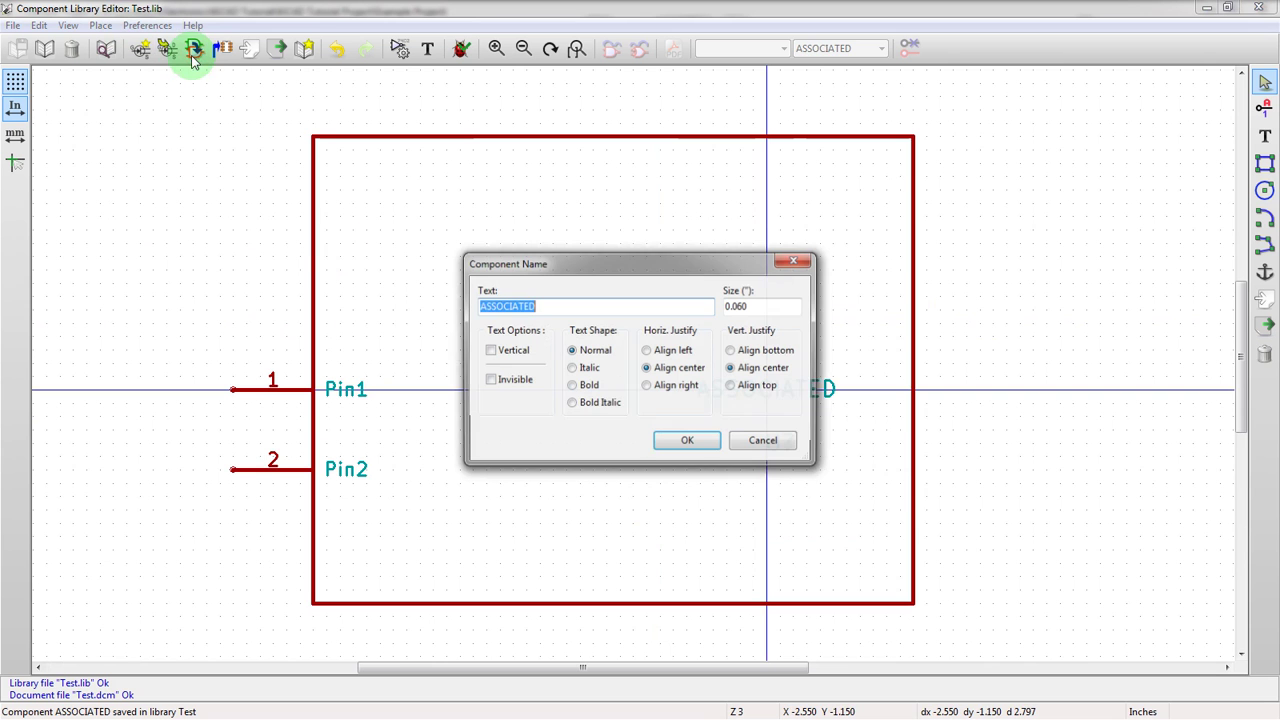
{"action": "left_click", "coordinate": [588, 310]}
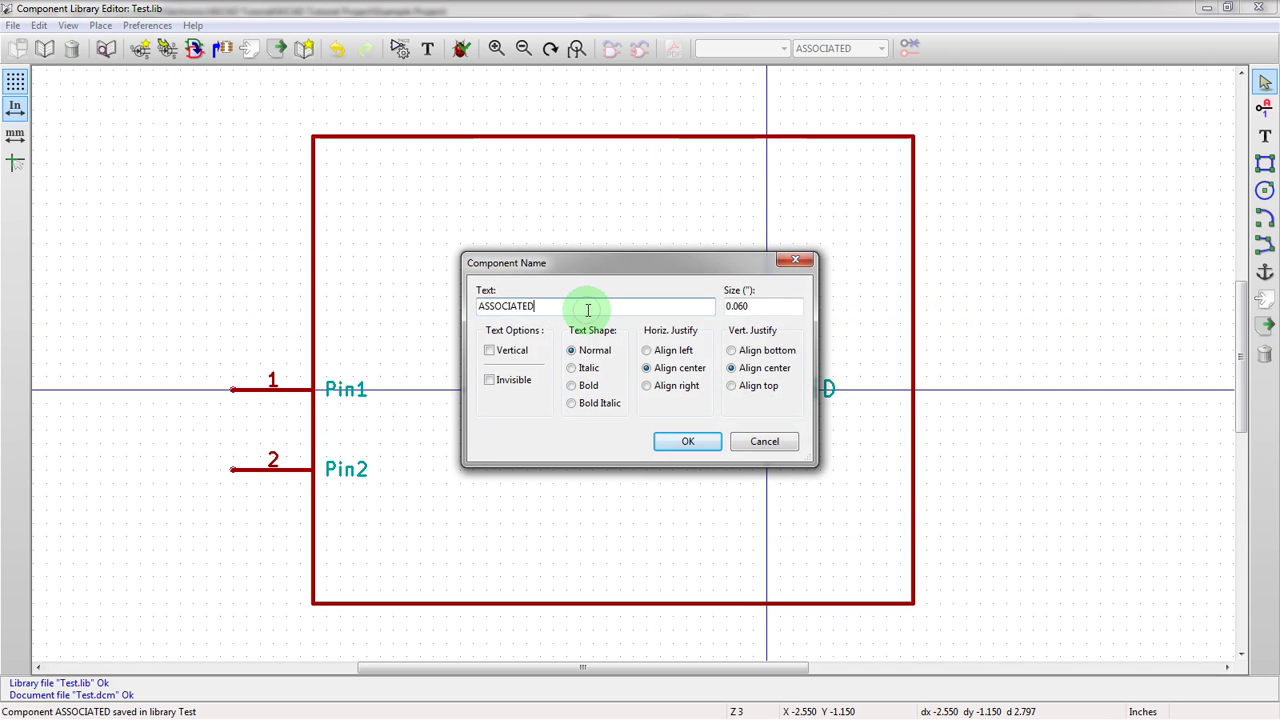
{"action": "type", "text": "-SO"}
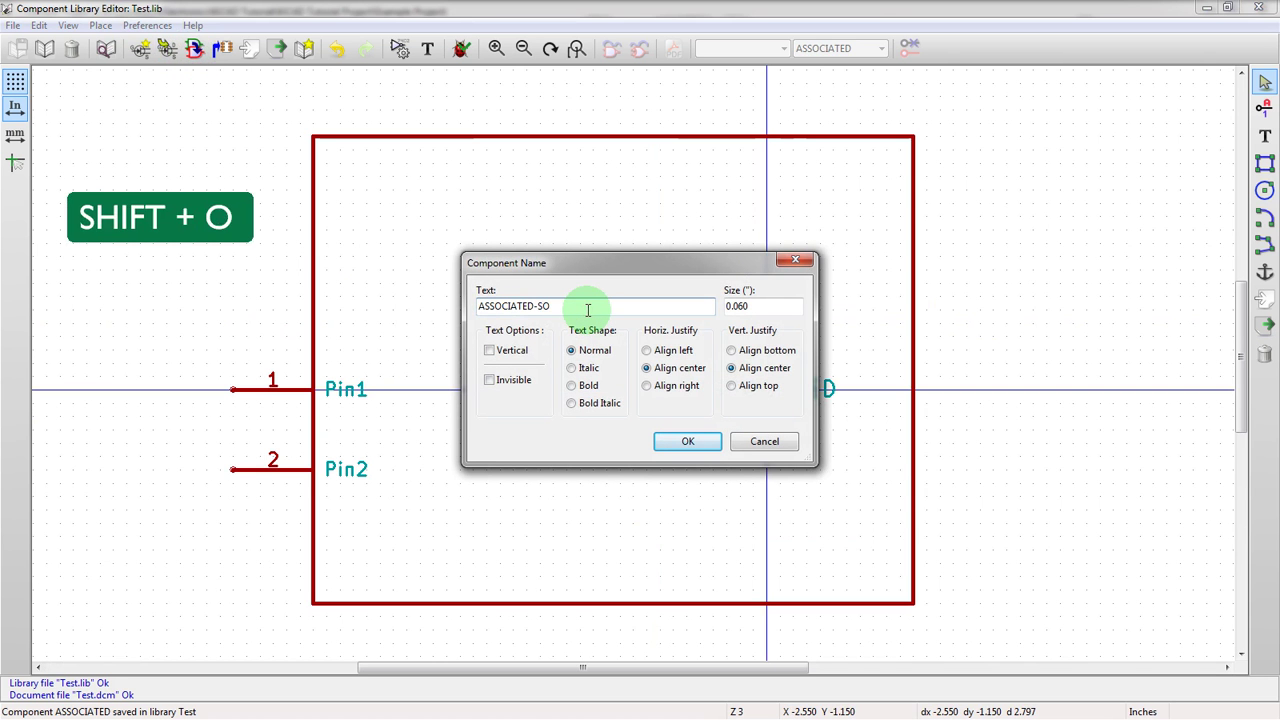
{"action": "type", "text": "8N"}
{"action": "key", "text": "BackSpace"}
{"action": "type", "text": "N"}
{"action": "key", "text": "Return"}
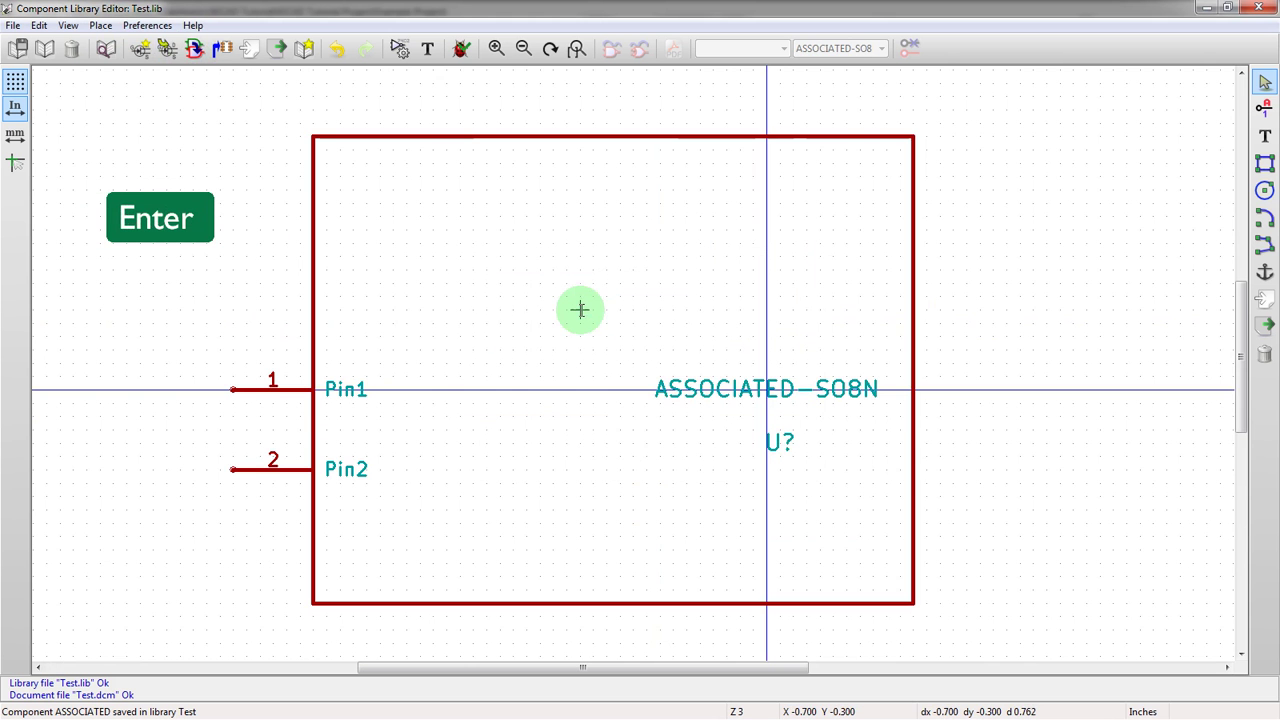
{"action": "middle_click", "coordinate": [606, 445]}
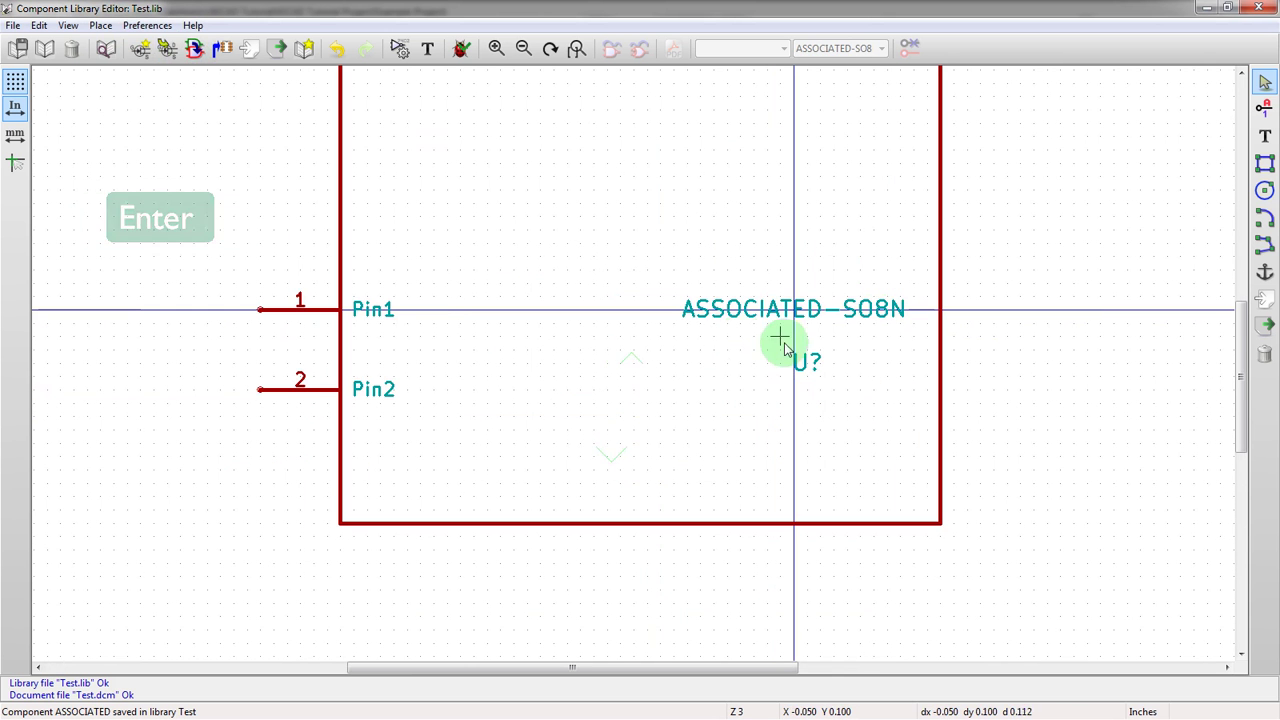
- Set the symbol's Footprint field to SO8N
{"action": "left_click", "coordinate": [427, 48]}
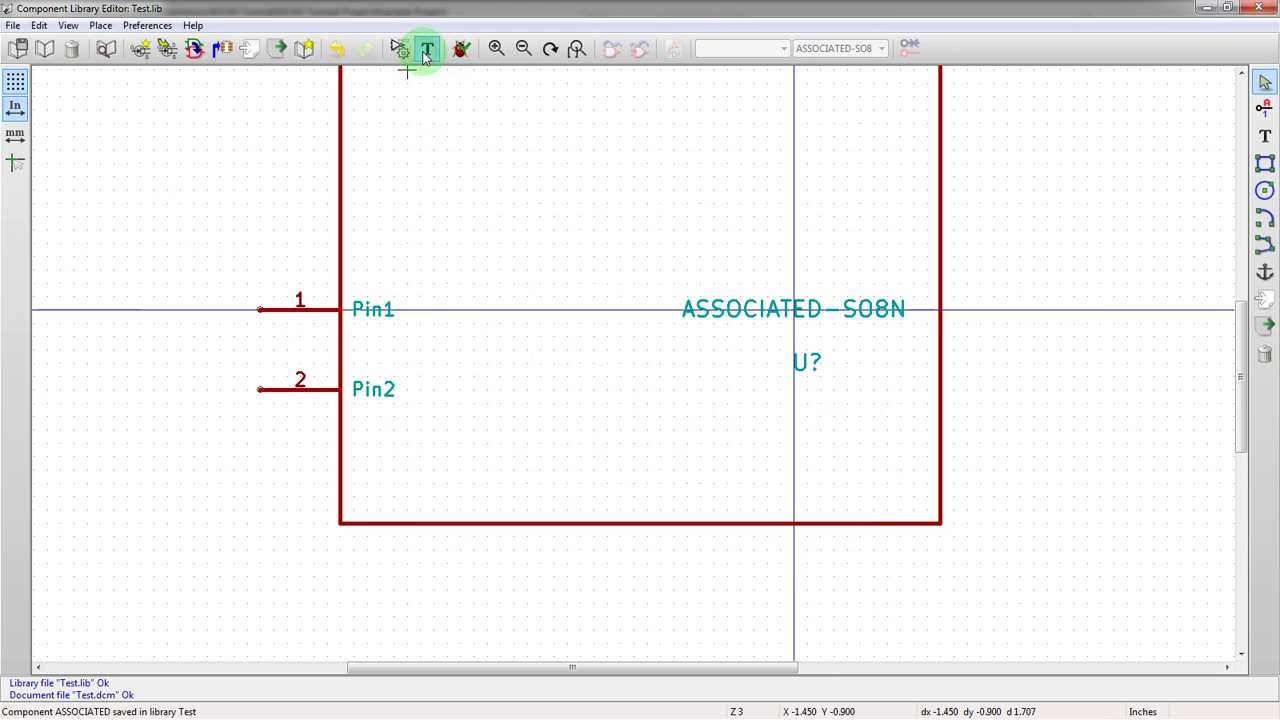
{"action": "left_click", "coordinate": [588, 242]}
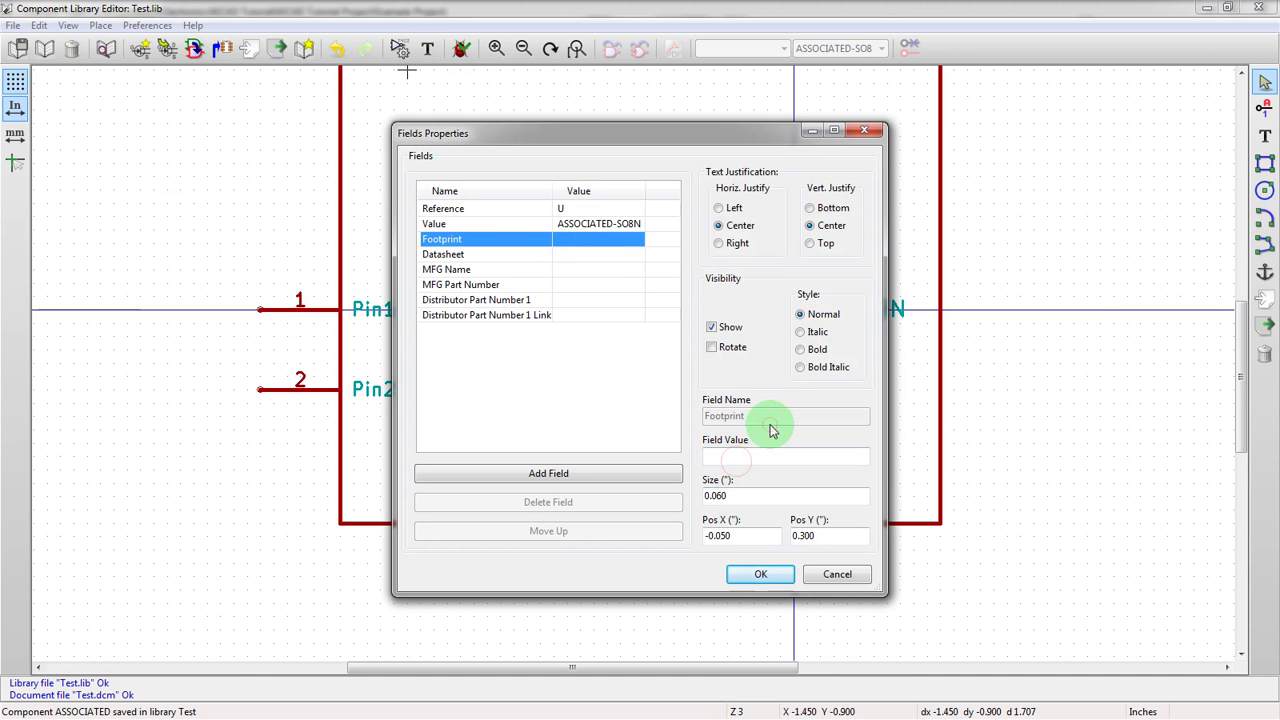
{"action": "left_click", "coordinate": [726, 455]}
{"action": "type", "text": "S"}
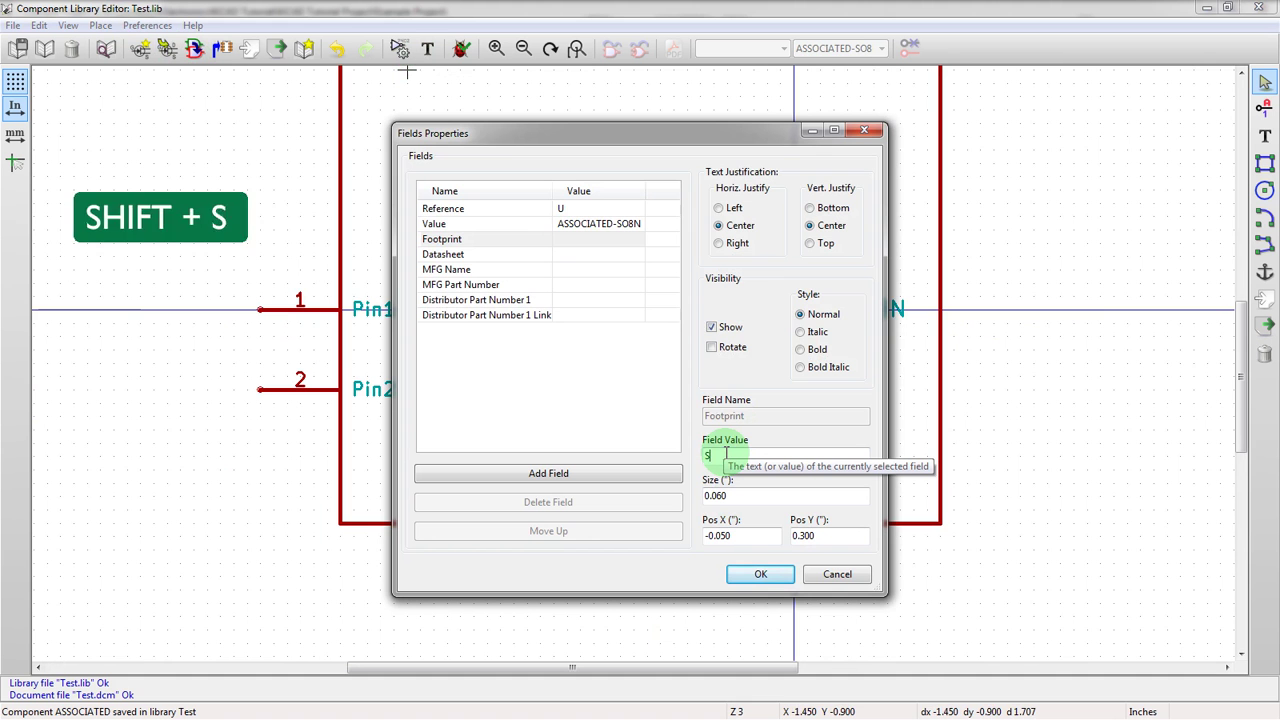
{"action": "type", "text": "O0"}
{"action": "key", "text": "BackSpace"}
{"action": "type", "text": "9N"}
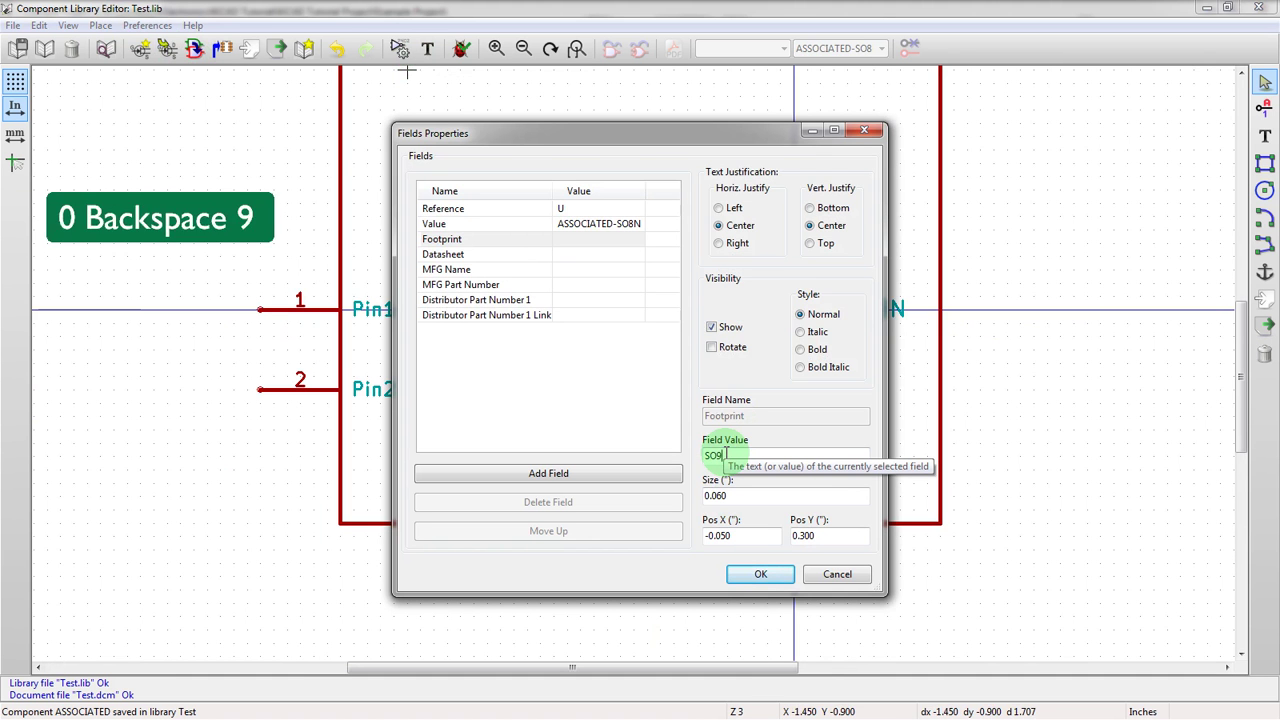
{"action": "key", "text": "BackSpace"}
{"action": "key", "text": "BackSpace"}
{"action": "type", "text": "989"}
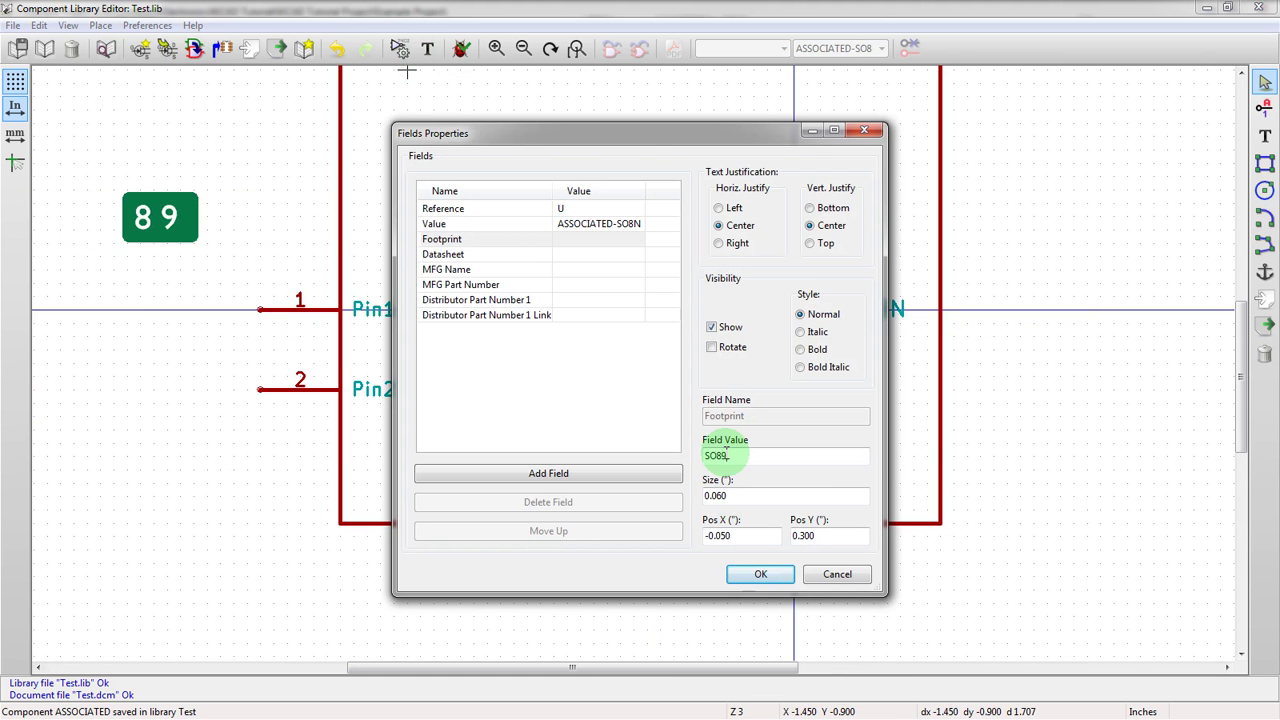
{"action": "key", "text": "BackSpace"}
{"action": "type", "text": "N"}
{"action": "key", "text": "Return"}
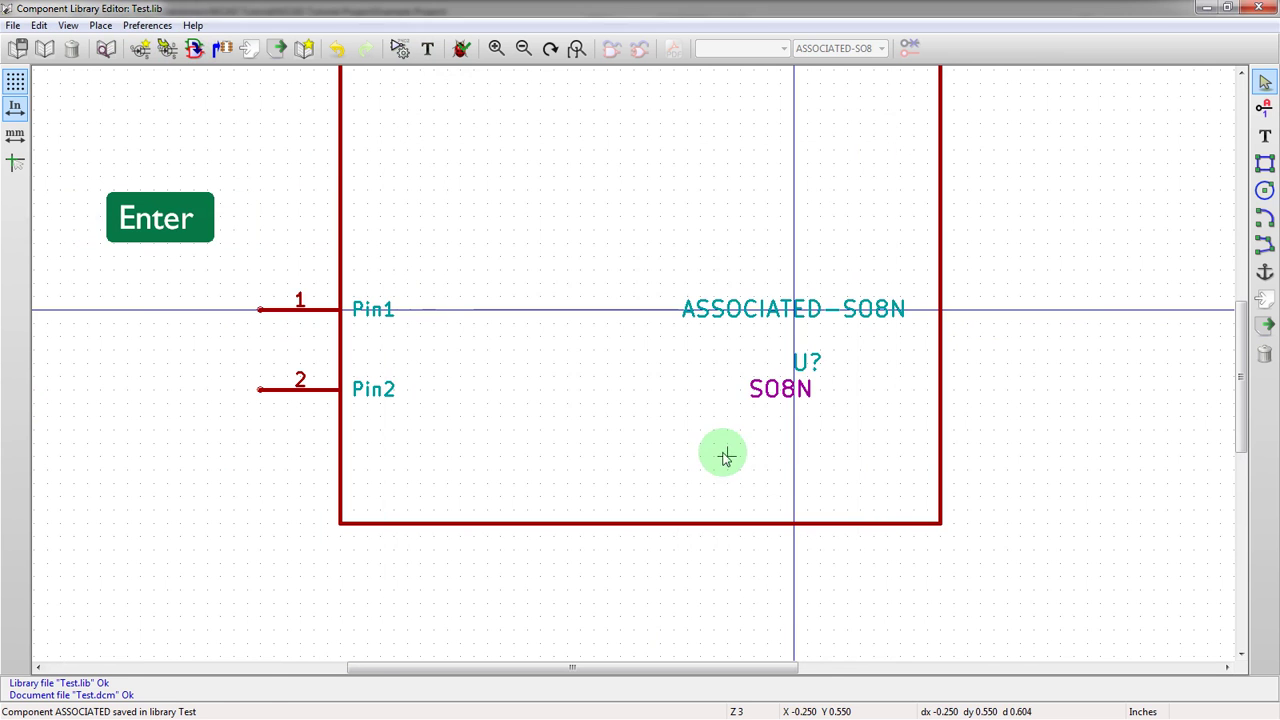
- Make the SO8N footprint field invisible and save ASSOCIATED-SO8N into Test.lib
{"action": "key", "text": "e"}
{"action": "left_click", "coordinate": [489, 380]}
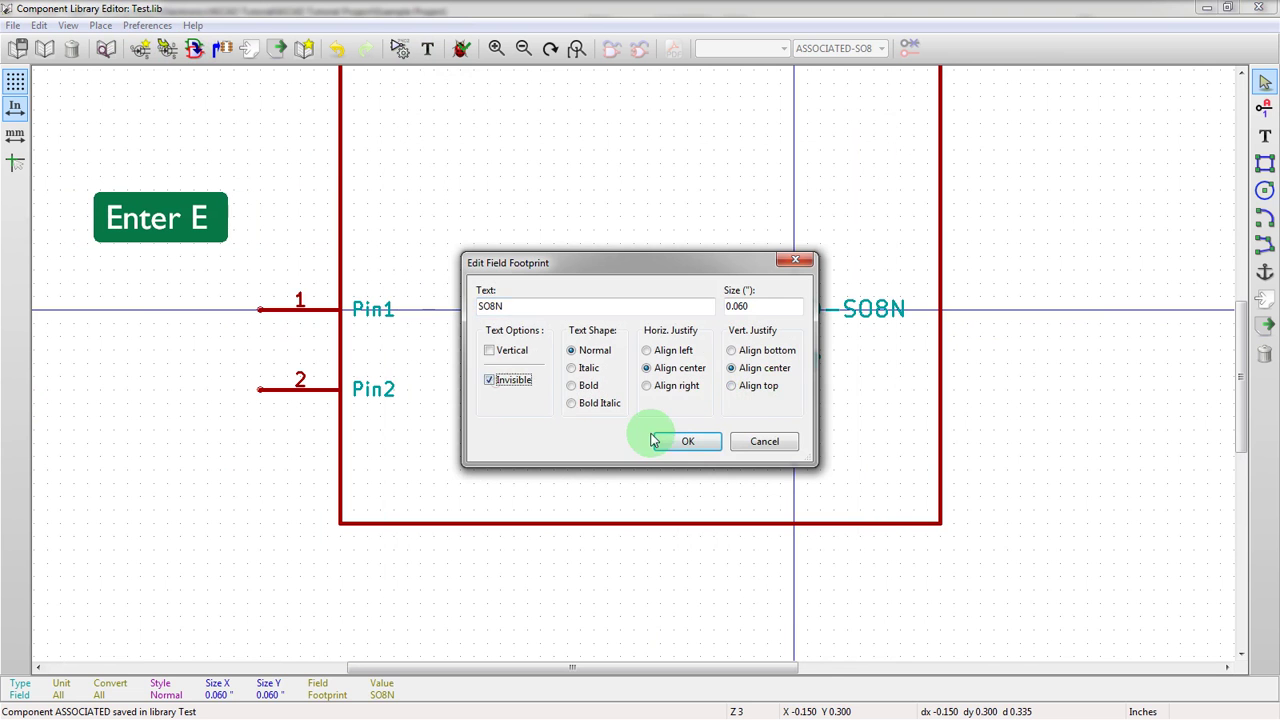
{"action": "left_click", "coordinate": [658, 441]}
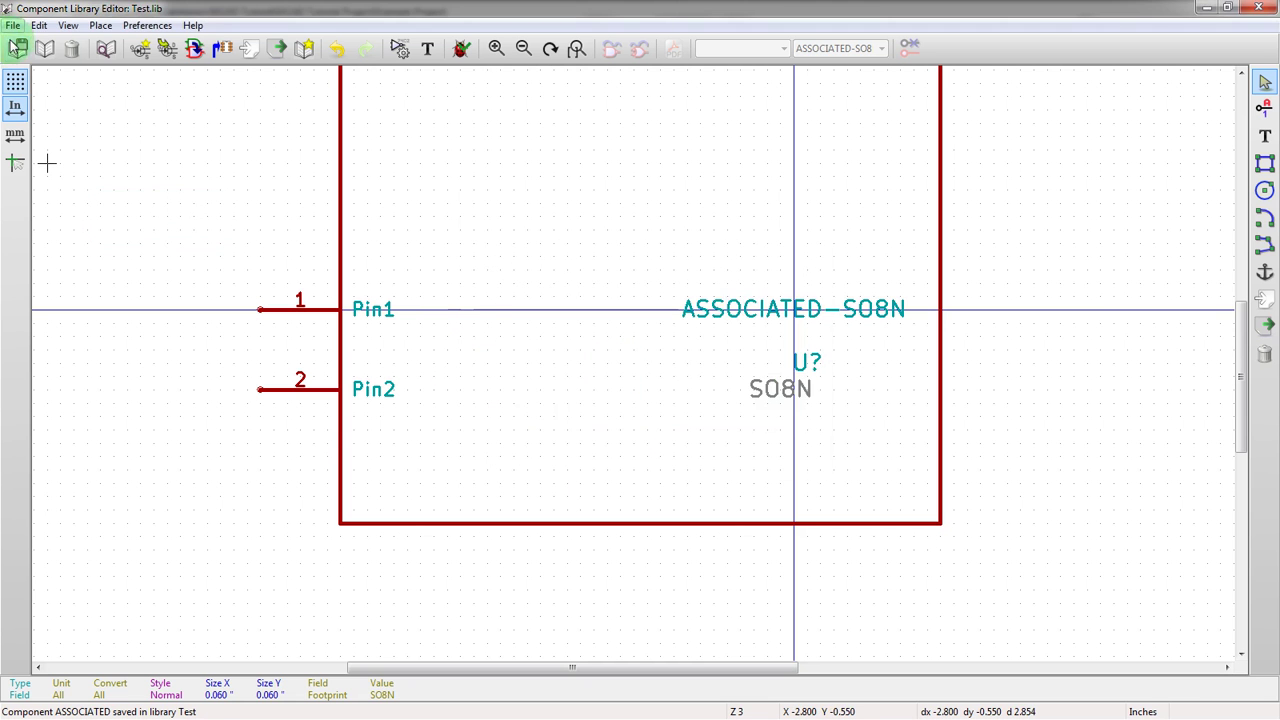
{"action": "left_click", "coordinate": [17, 47]}
{"action": "left_click", "coordinate": [640, 402]}
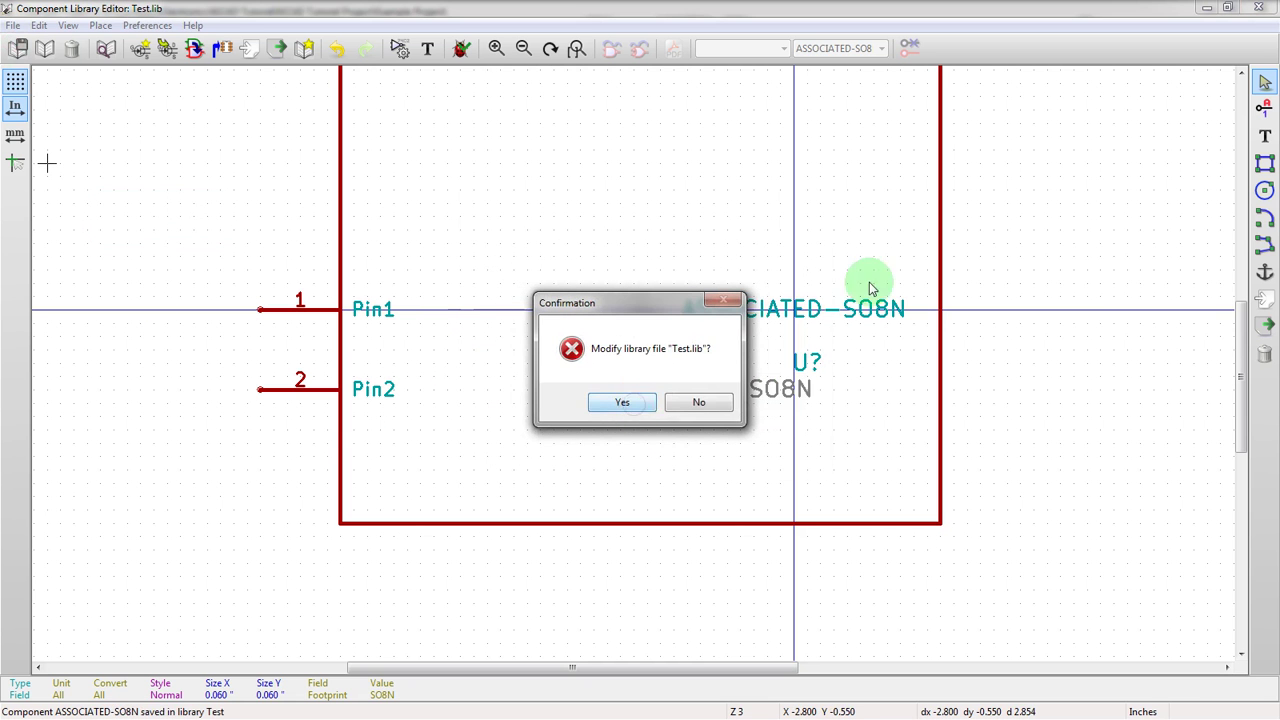
{"action": "left_click", "coordinate": [622, 402]}
{"action": "left_click", "coordinate": [1207, 8]}
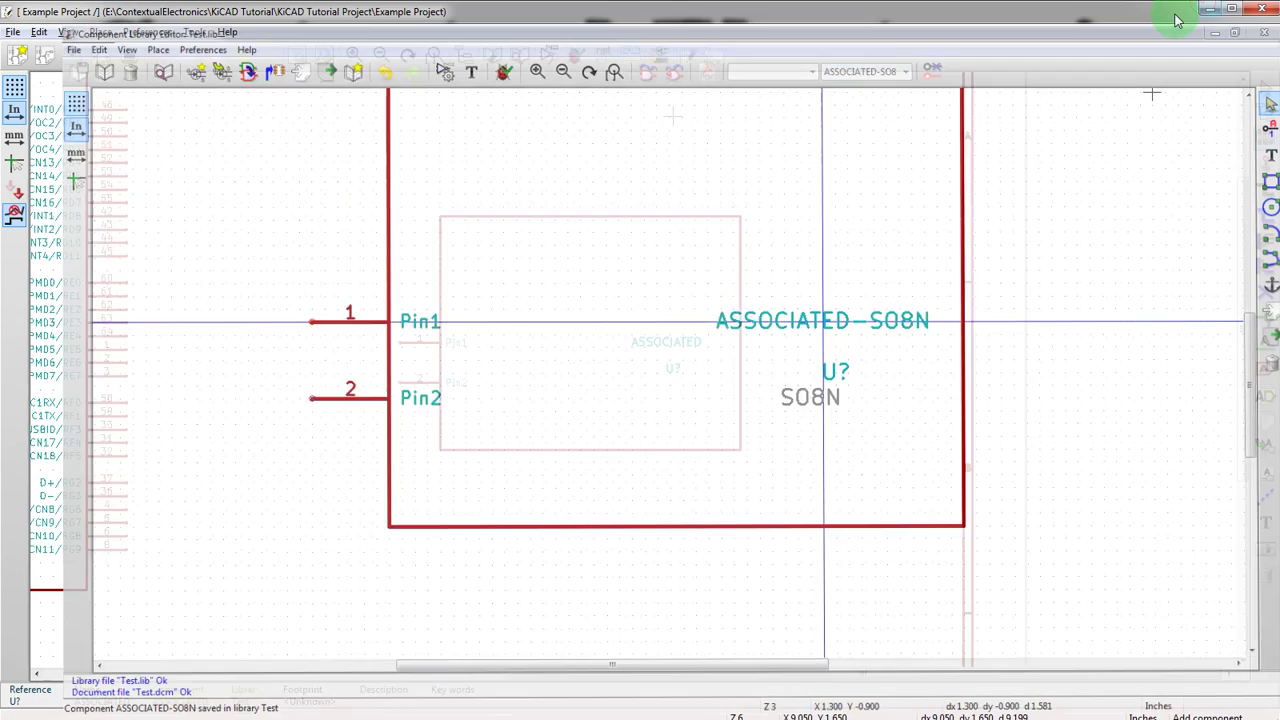
- Move the ASSOCIATED part higher on the sheet
{"action": "scroll", "coordinate": [634, 366], "scroll_direction": "down", "scroll_amount": 3}
{"action": "scroll", "coordinate": [634, 380], "scroll_direction": "up", "scroll_amount": 2}
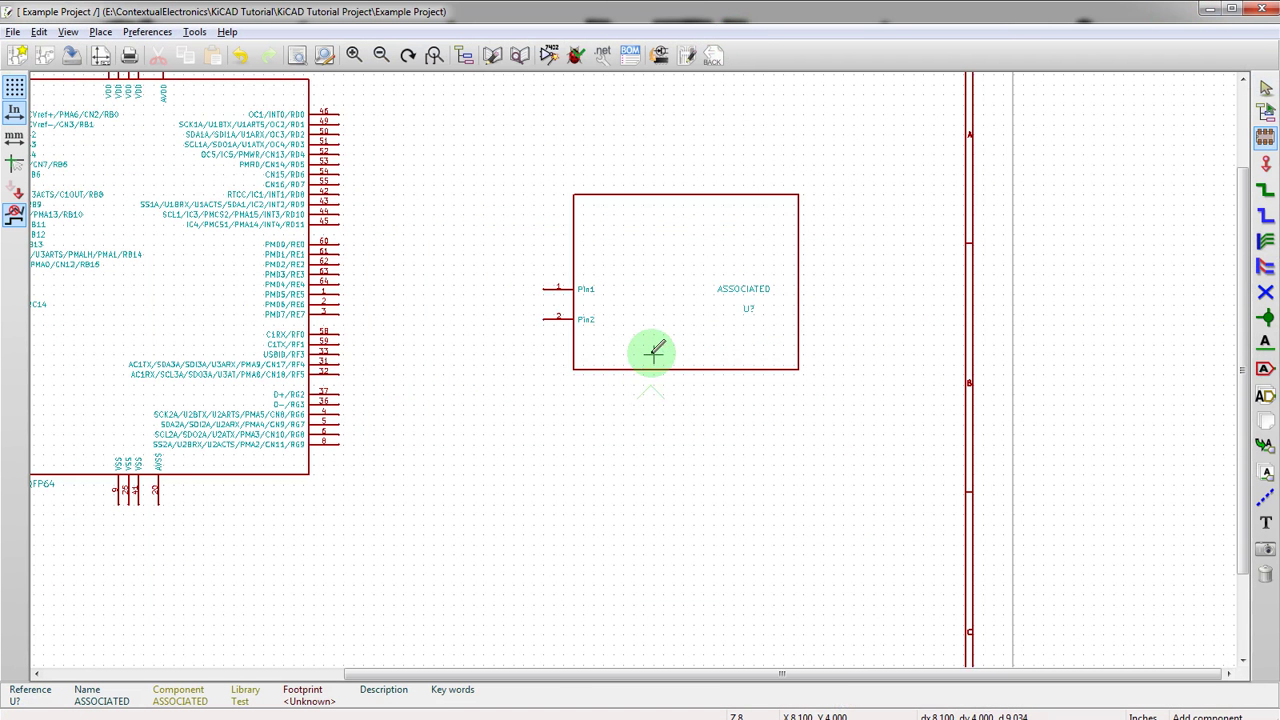
{"action": "key", "text": "m"}
{"action": "left_click", "coordinate": [736, 211]}
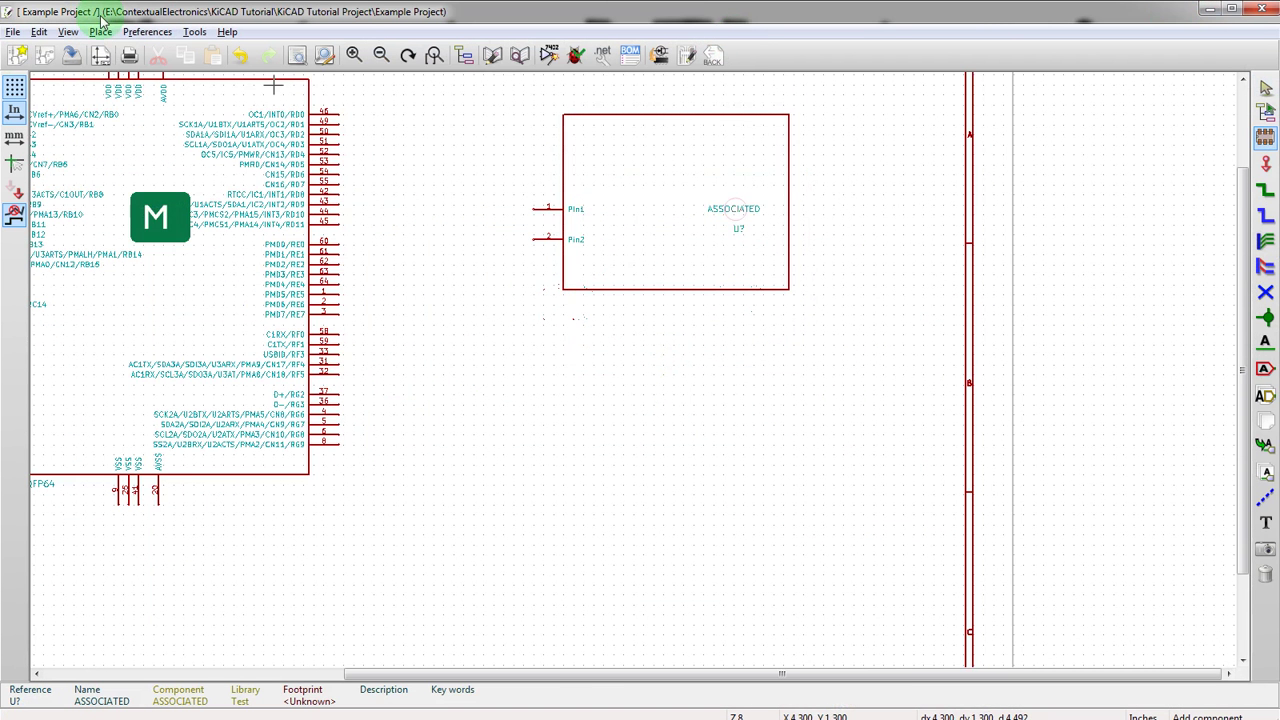
- Place the ASSOCIATED-SO8N symbol from the Test library below the ASSOCIATED part
{"action": "left_click", "coordinate": [498, 480]}
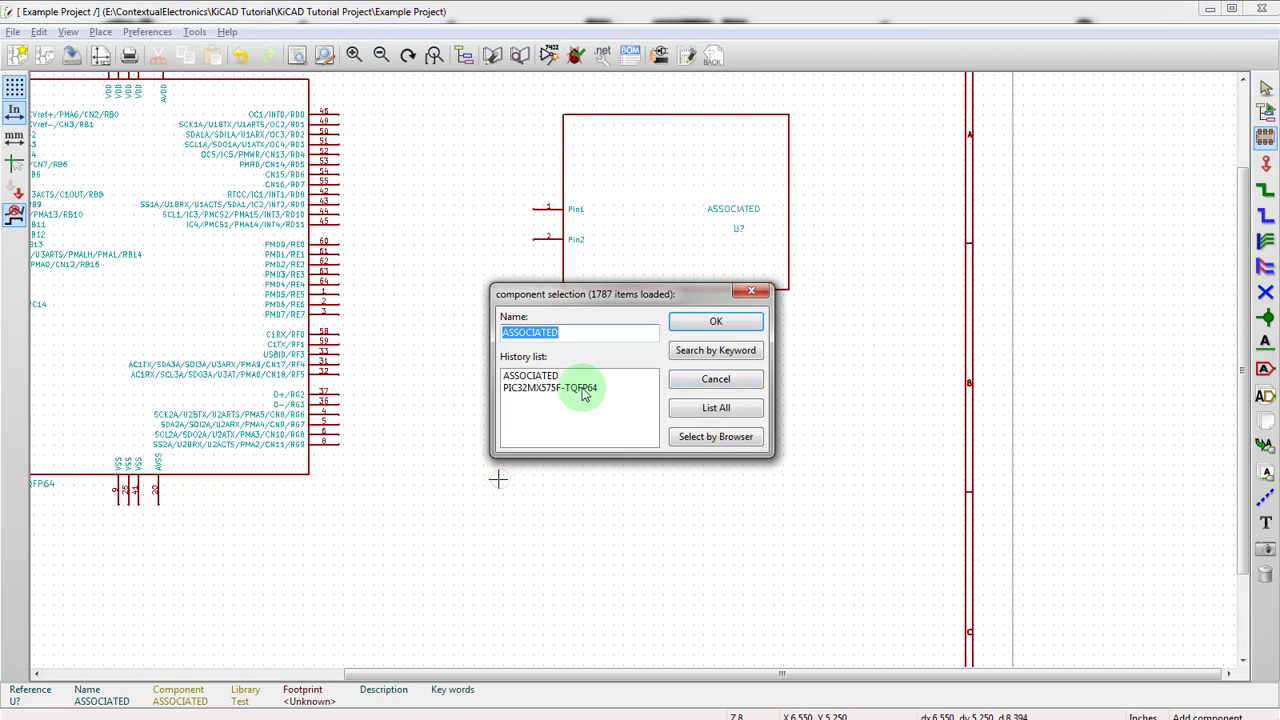
{"action": "left_click", "coordinate": [721, 420]}
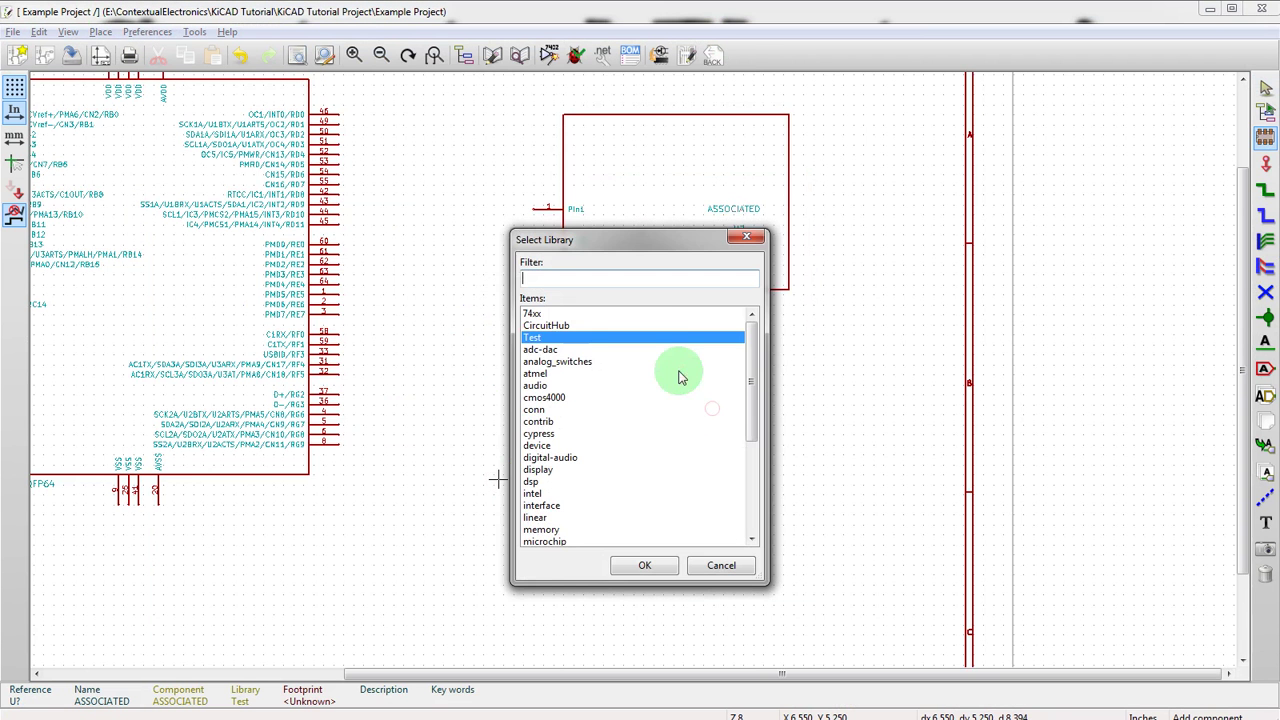
{"action": "double_click", "coordinate": [627, 337]}
{"action": "left_click", "coordinate": [590, 326]}
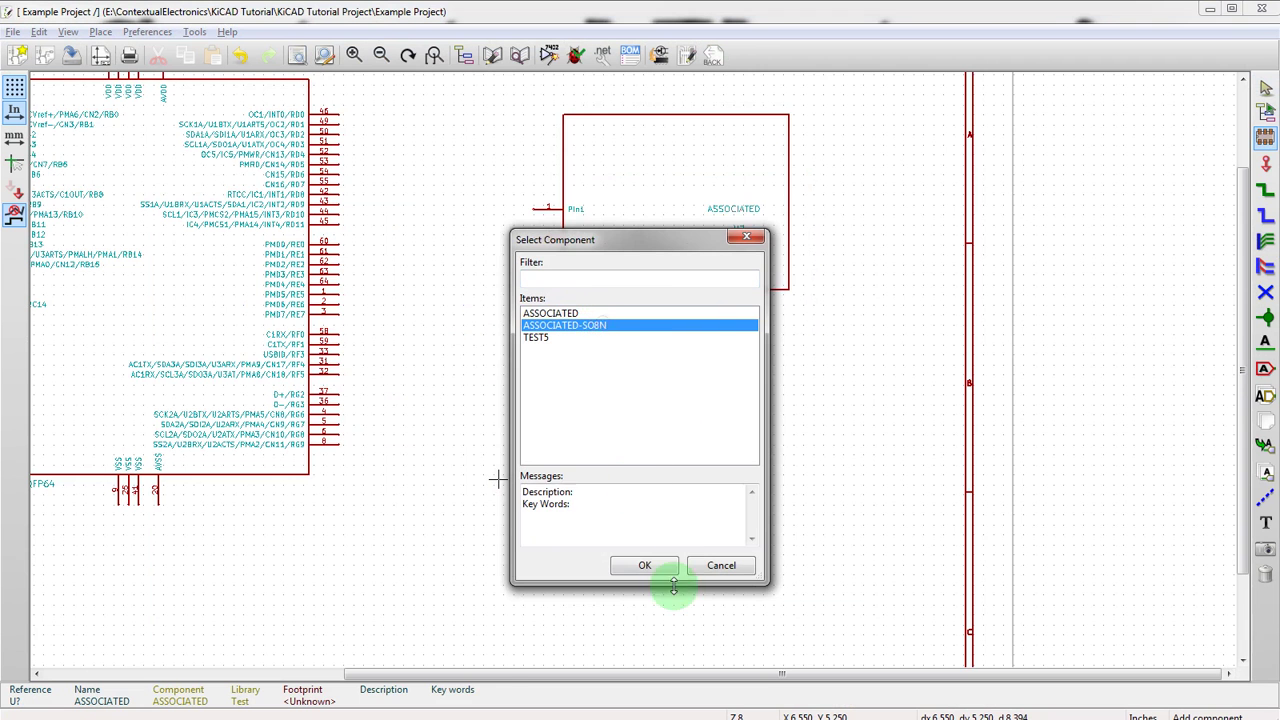
{"action": "left_click", "coordinate": [580, 334]}
{"action": "left_click", "coordinate": [645, 565]}
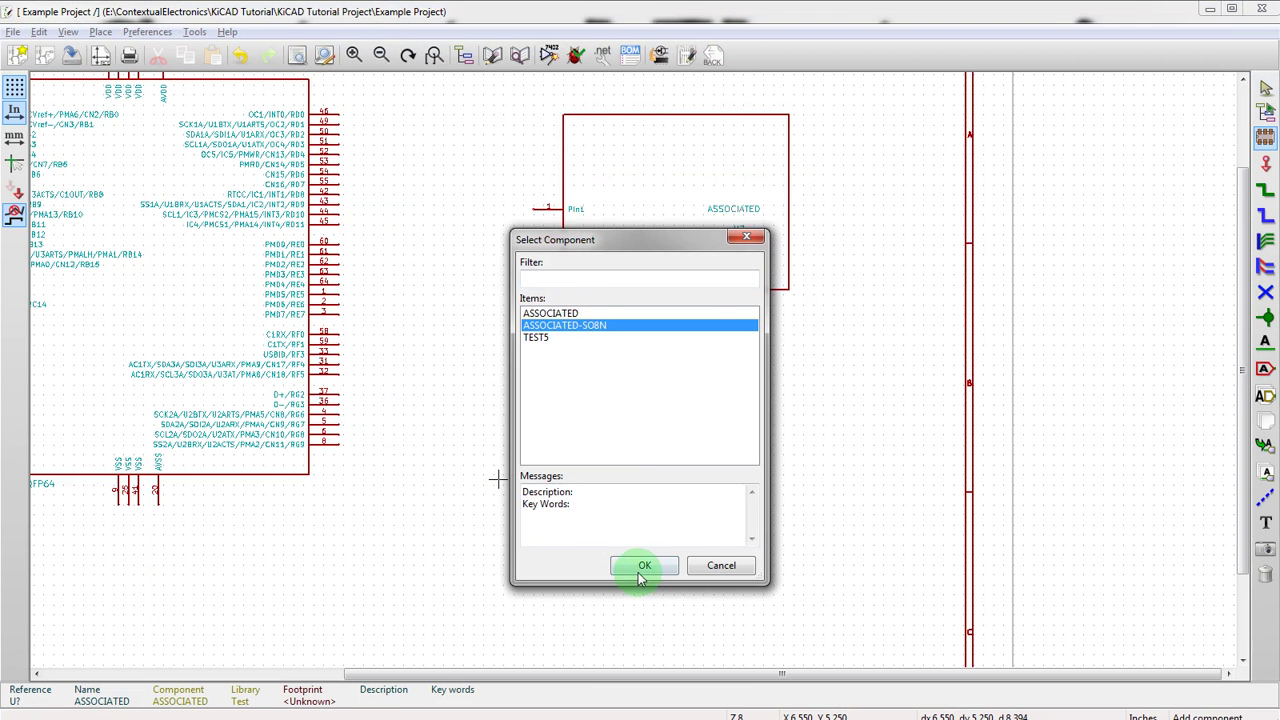
{"action": "left_click", "coordinate": [740, 428]}
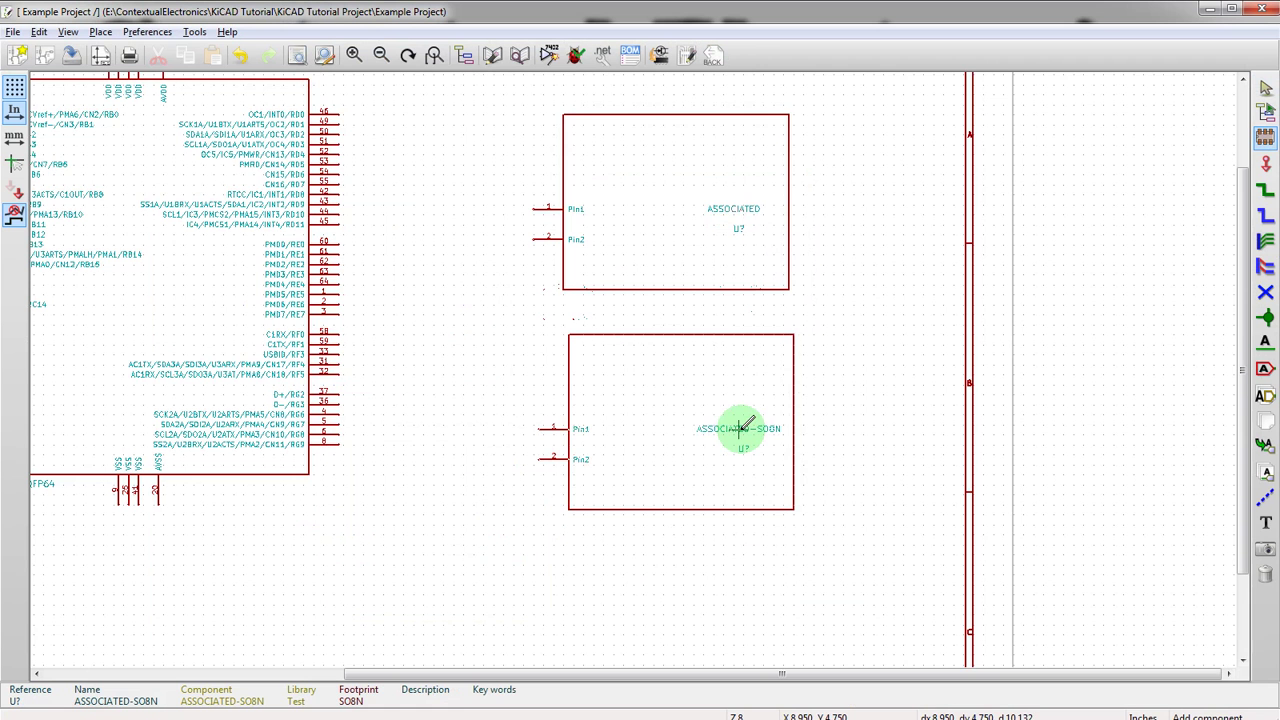
- Save the schematic and generate the netlist as Example Project.net
{"action": "left_click", "coordinate": [72, 66]}
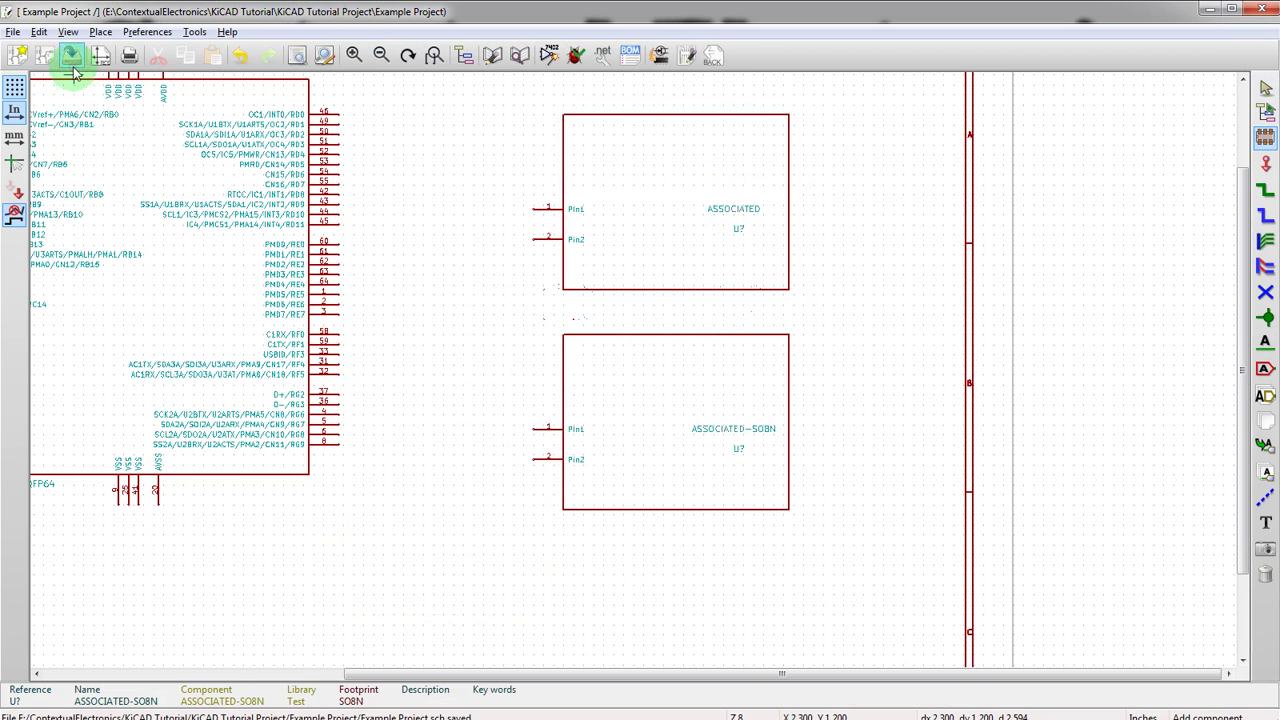
{"action": "left_click", "coordinate": [603, 58]}
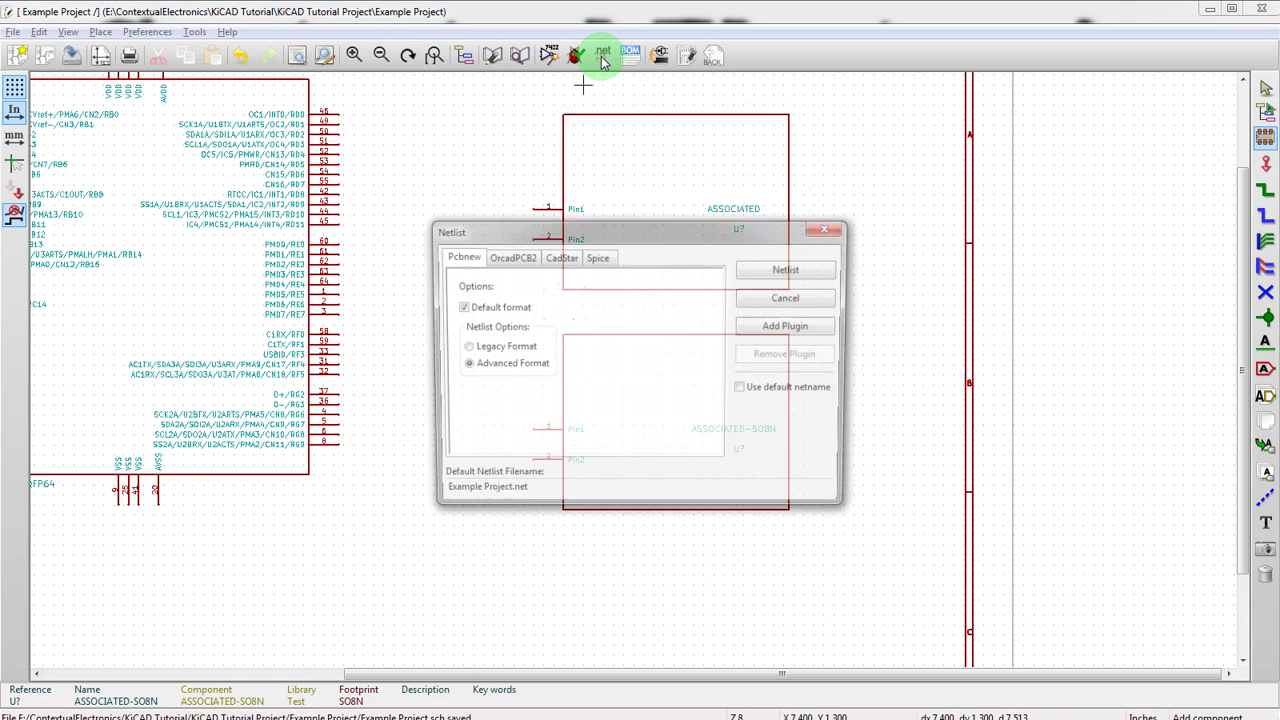
{"action": "left_click", "coordinate": [789, 280]}
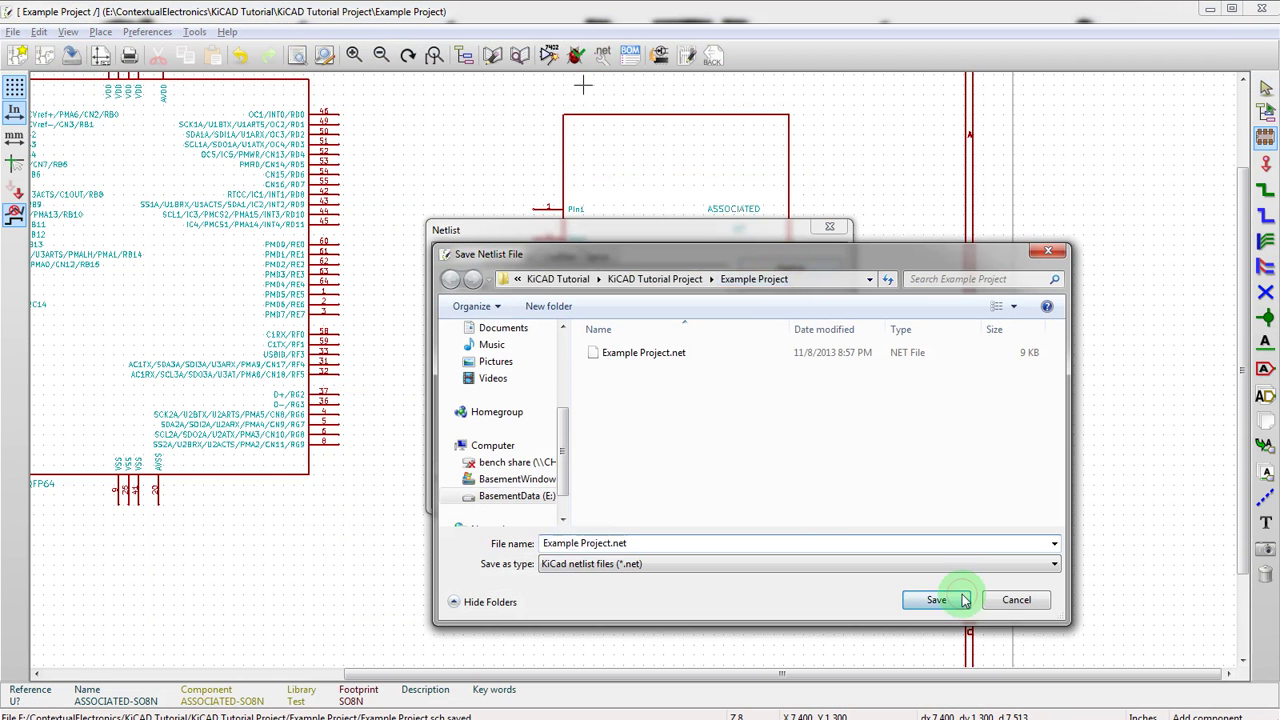
{"action": "left_click", "coordinate": [957, 517]}
- Annotate the unannotated symbols as U2 and U3, then launch CvPcb footprint assignment
{"action": "left_click", "coordinate": [640, 408]}
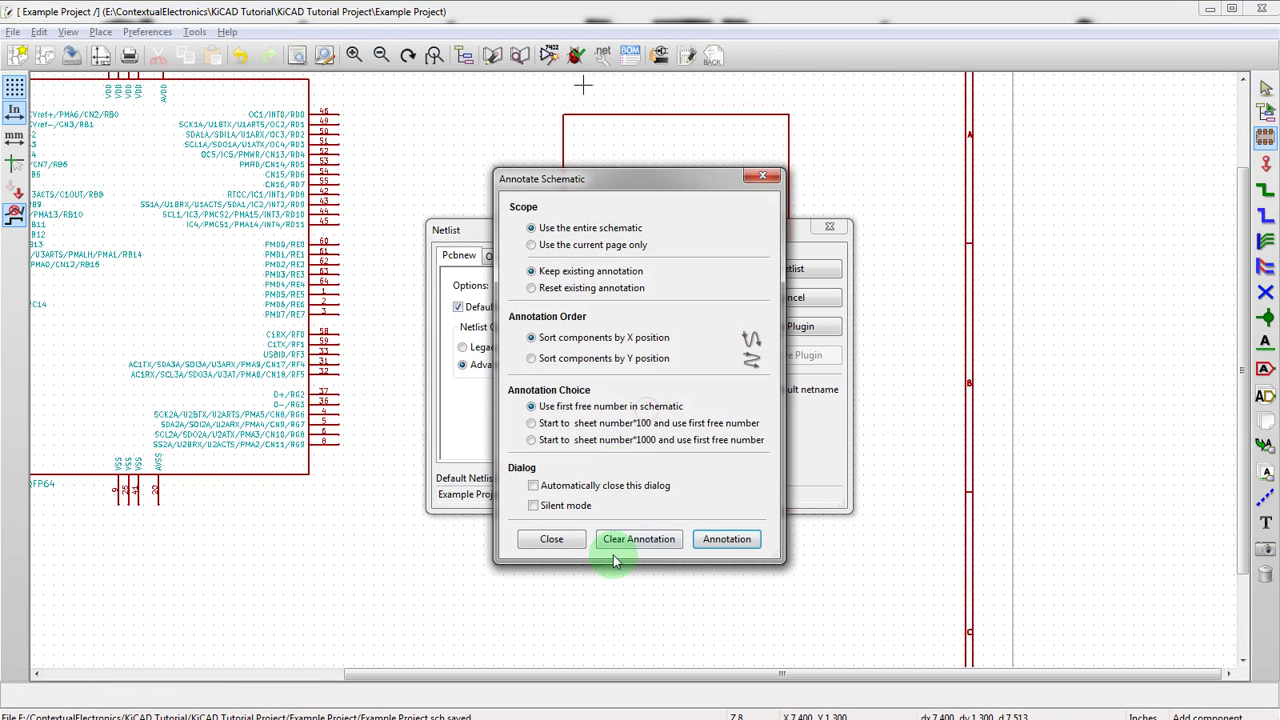
{"action": "left_click", "coordinate": [720, 548]}
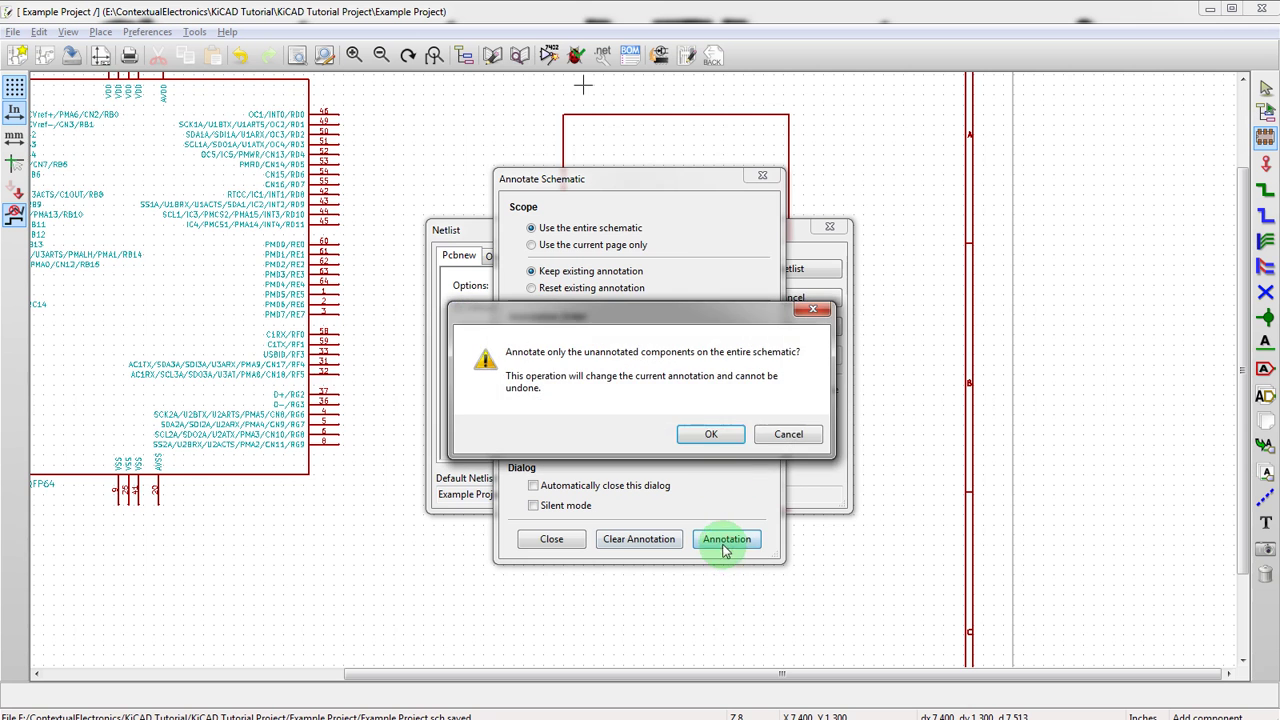
{"action": "left_click", "coordinate": [712, 434]}
{"action": "left_click", "coordinate": [551, 617]}
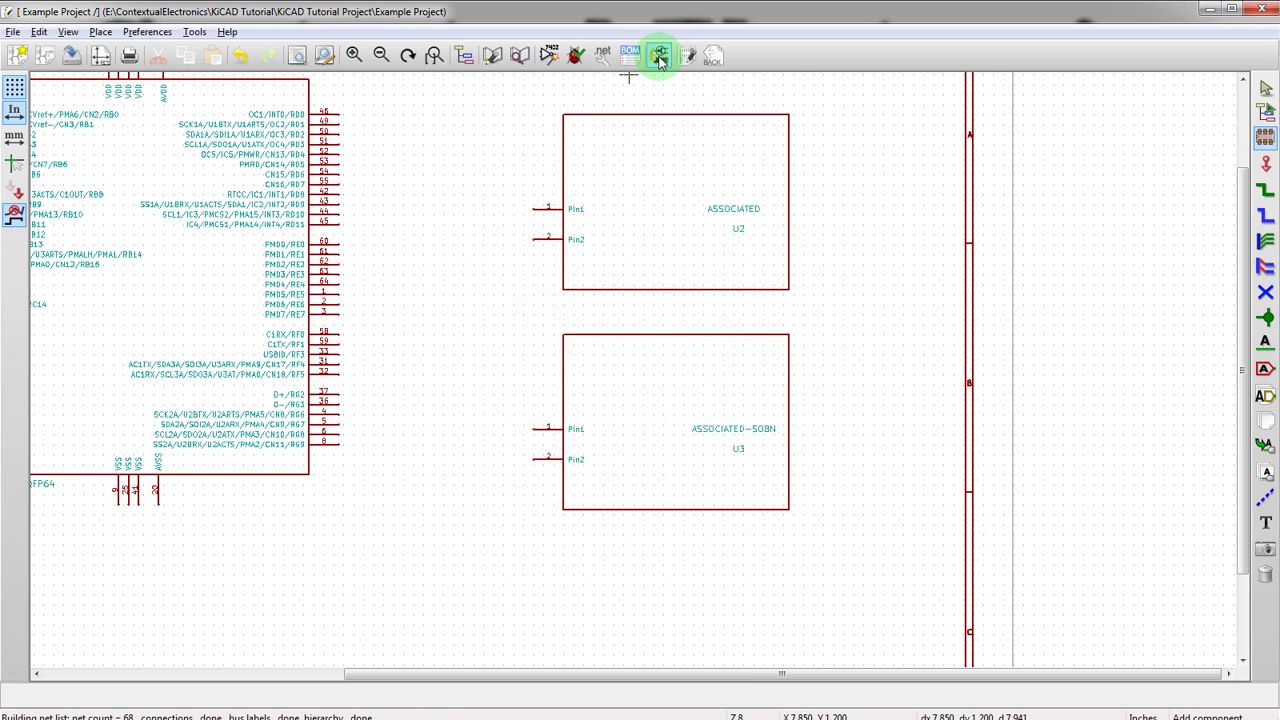
{"action": "scroll", "coordinate": [643, 371], "scroll_direction": "down", "scroll_amount": 3}
{"action": "scroll", "coordinate": [634, 366], "scroll_direction": "up", "scroll_amount": 3}
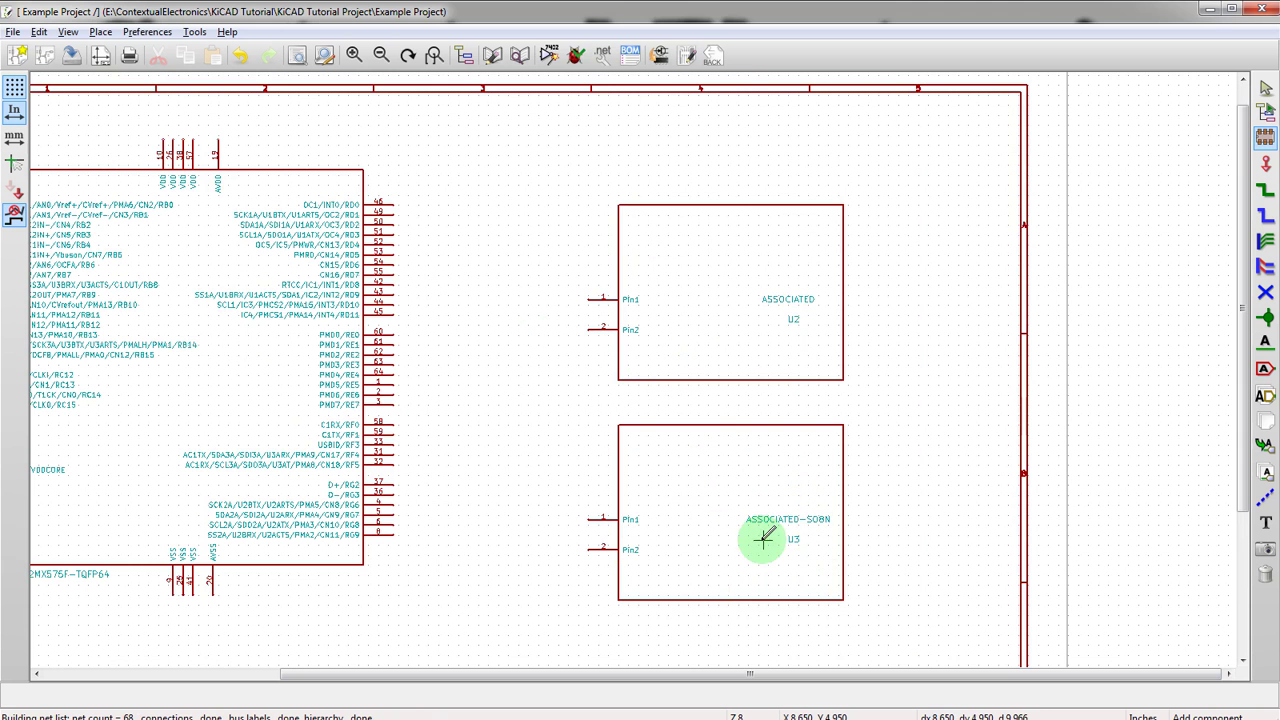
{"action": "left_click", "coordinate": [658, 56]}
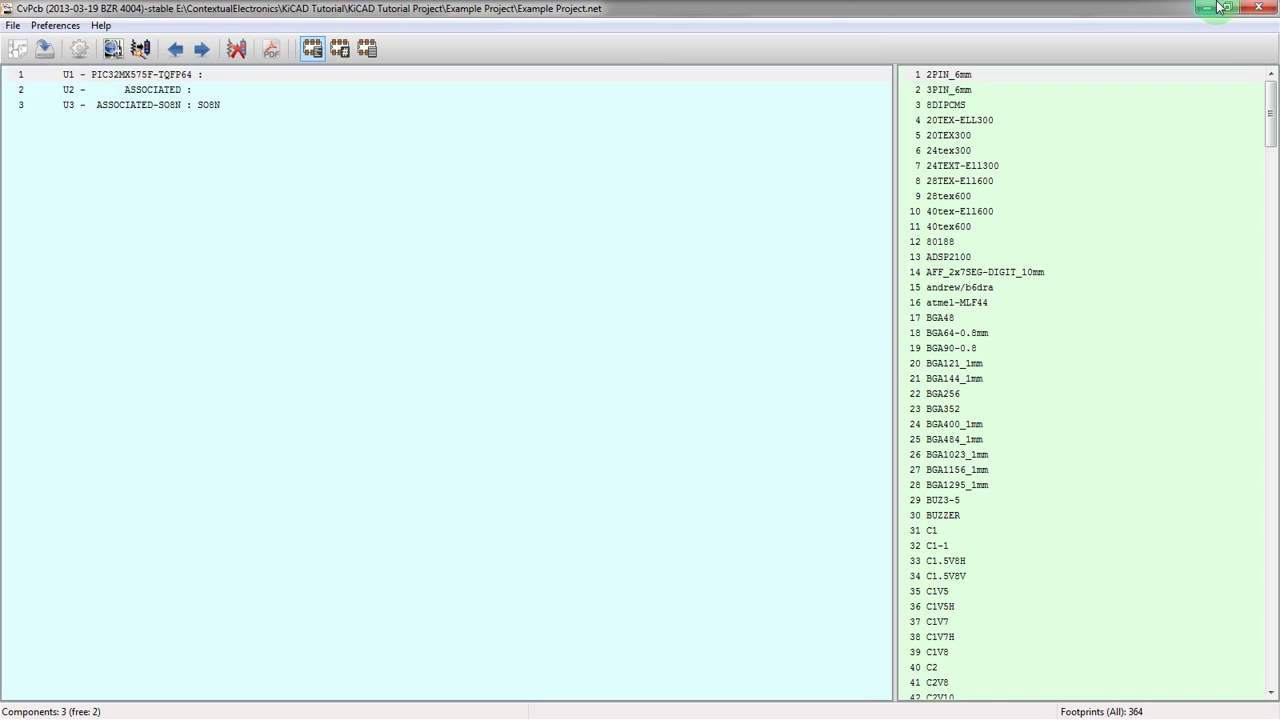
{"action": "left_click", "coordinate": [1259, 8]}
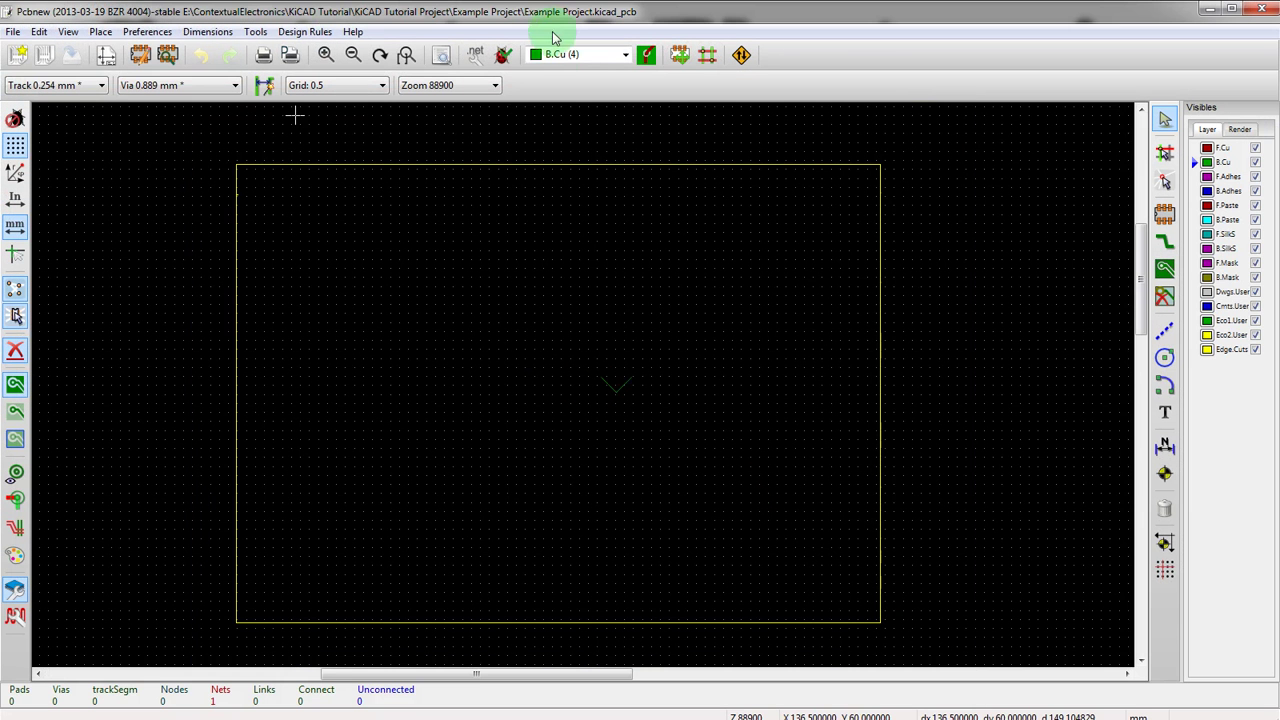
- Read the current netlist into Pcbnew, loading the U3 SO8N footprint
{"action": "left_click", "coordinate": [475, 54]}
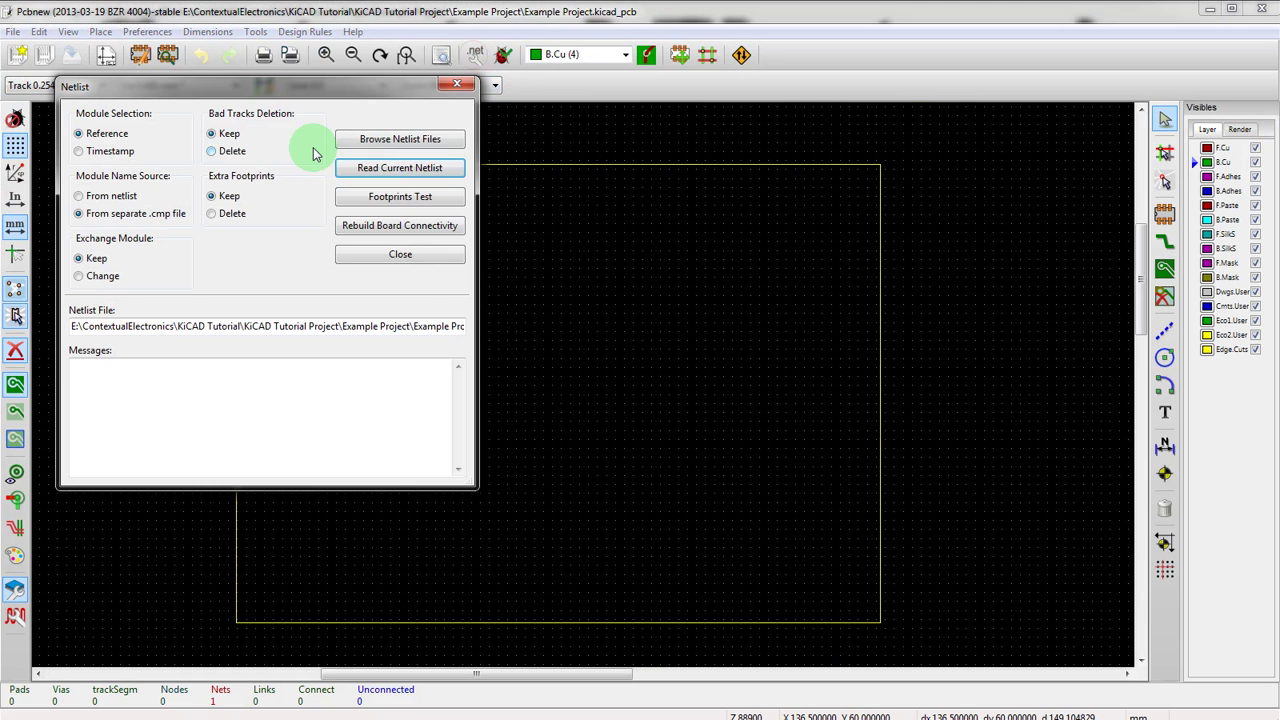
{"action": "left_click", "coordinate": [364, 178]}
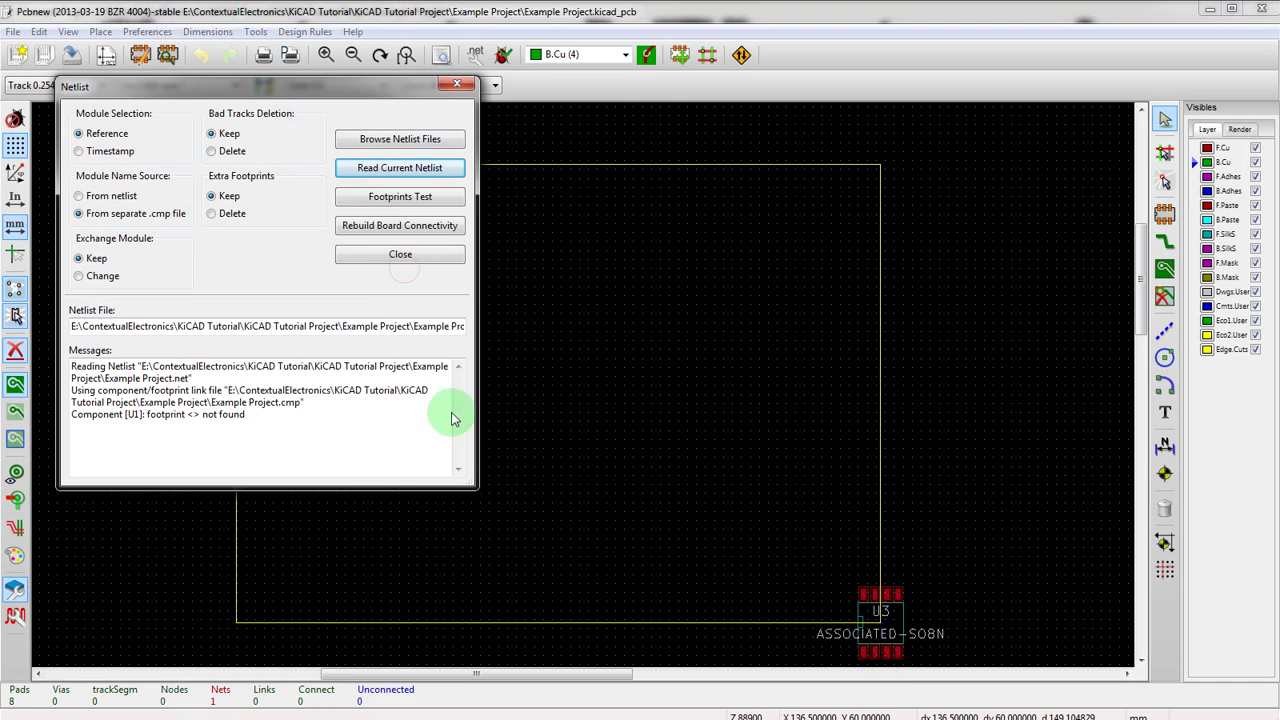
{"action": "left_click", "coordinate": [370, 256]}
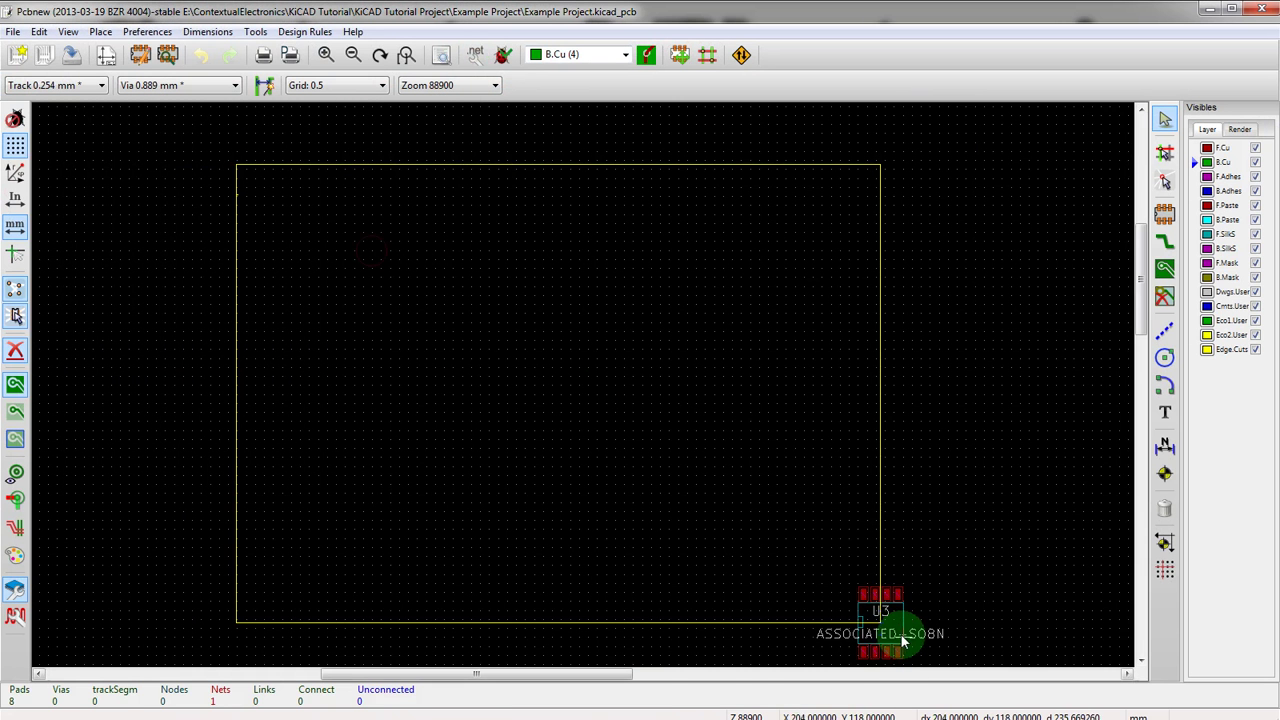
- Move the U3 SO8N footprint to the board centre, inspect it, and return to Eeschema
{"action": "key", "text": "m"}
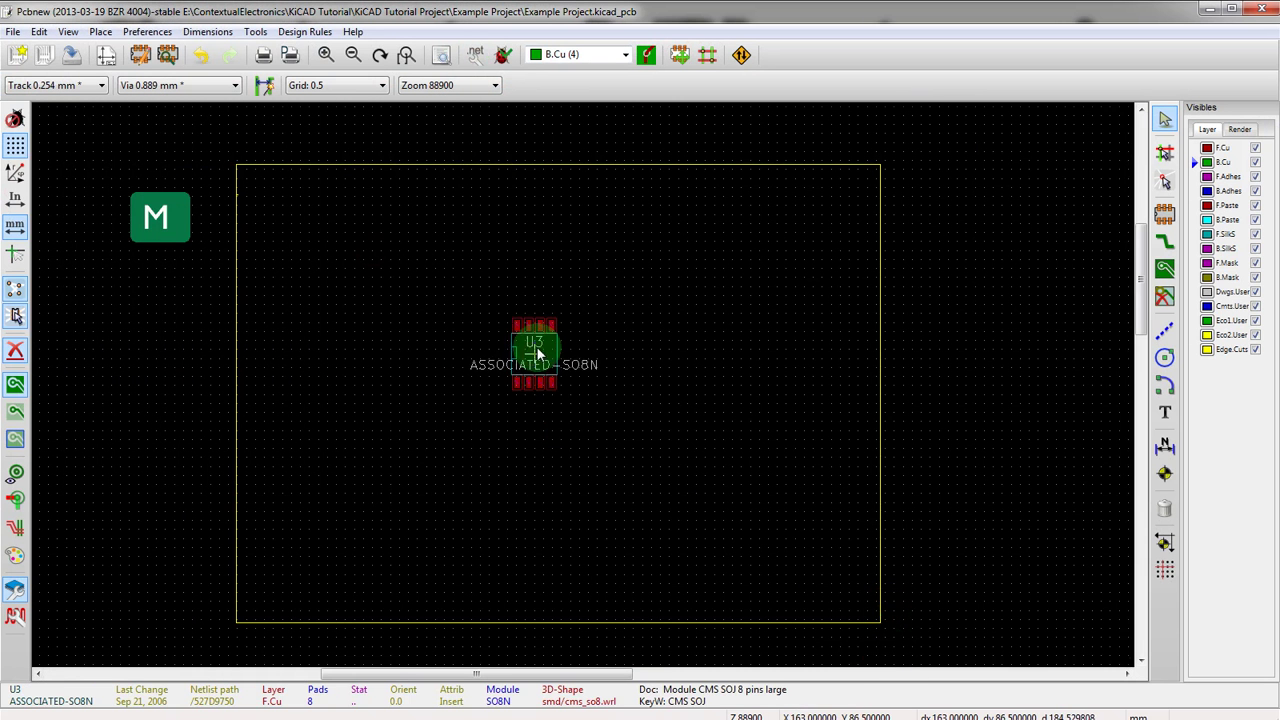
{"action": "left_click", "coordinate": [537, 352]}
{"action": "scroll", "coordinate": [537, 352], "scroll_direction": "up", "scroll_amount": 2}
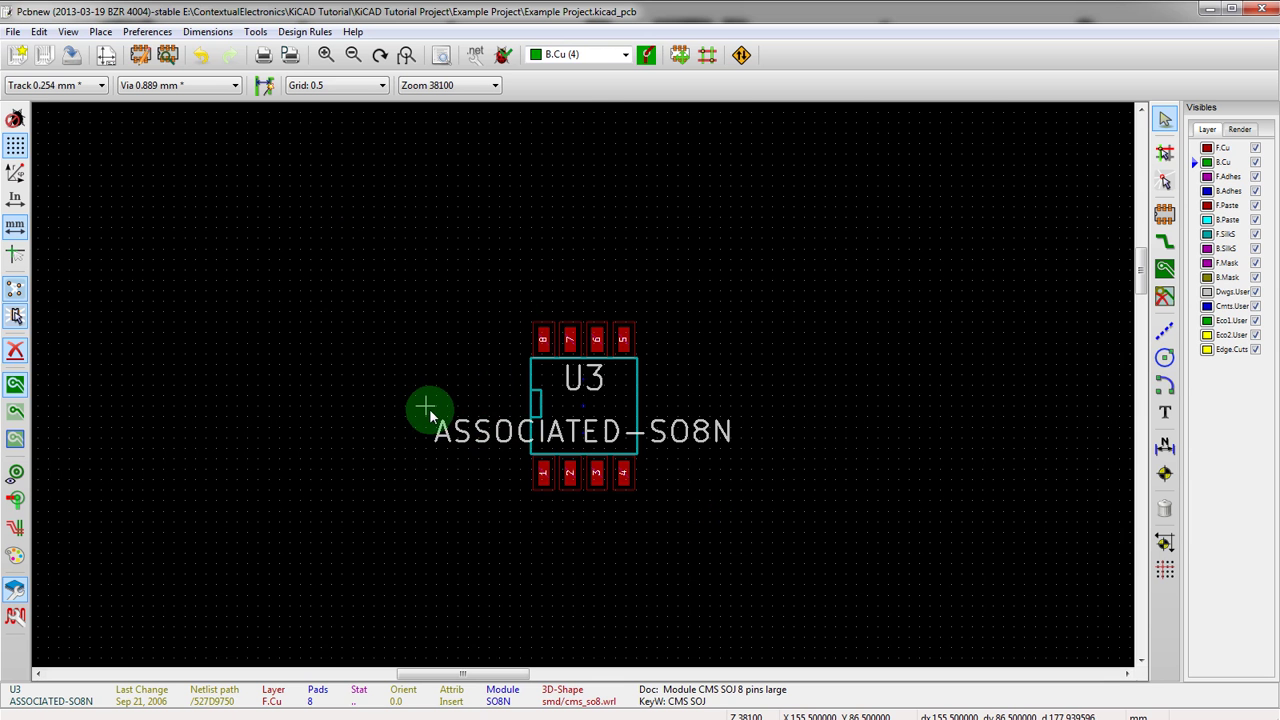
{"action": "scroll", "coordinate": [428, 410], "scroll_direction": "down", "scroll_amount": 1}
{"action": "scroll", "coordinate": [580, 380], "scroll_direction": "down", "scroll_amount": 1}
{"action": "scroll", "coordinate": [586, 374], "scroll_direction": "up", "scroll_amount": 1}
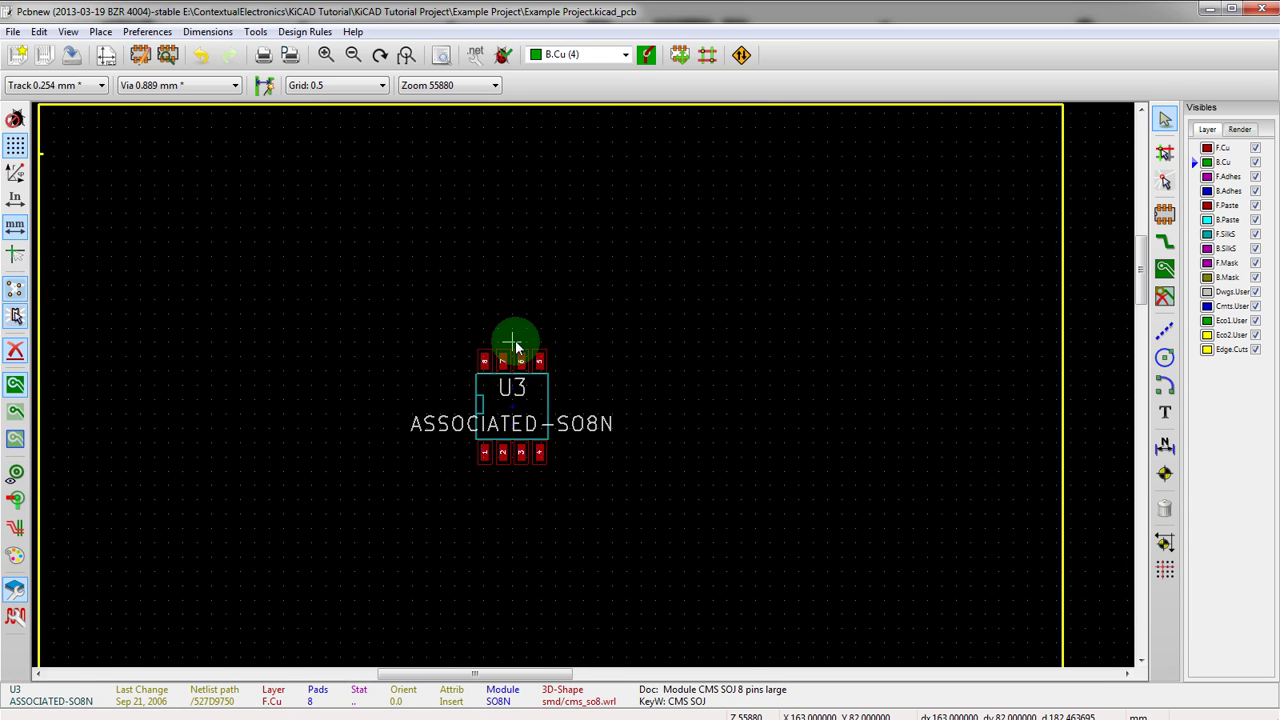
{"action": "scroll", "coordinate": [575, 368], "scroll_direction": "down", "scroll_amount": 1}
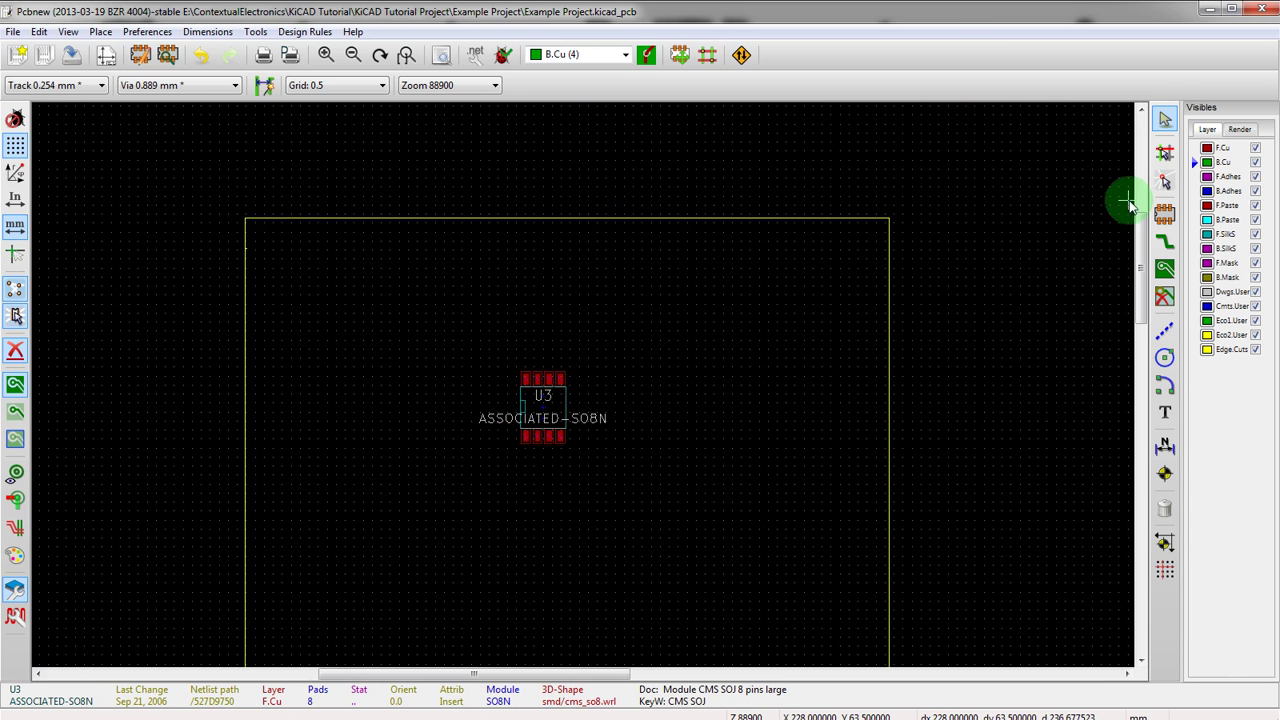
{"action": "key", "text": "alt+Tab"}
- In CvPcb, assign the SSOP8 footprint to component U2
{"action": "left_click", "coordinate": [655, 53]}
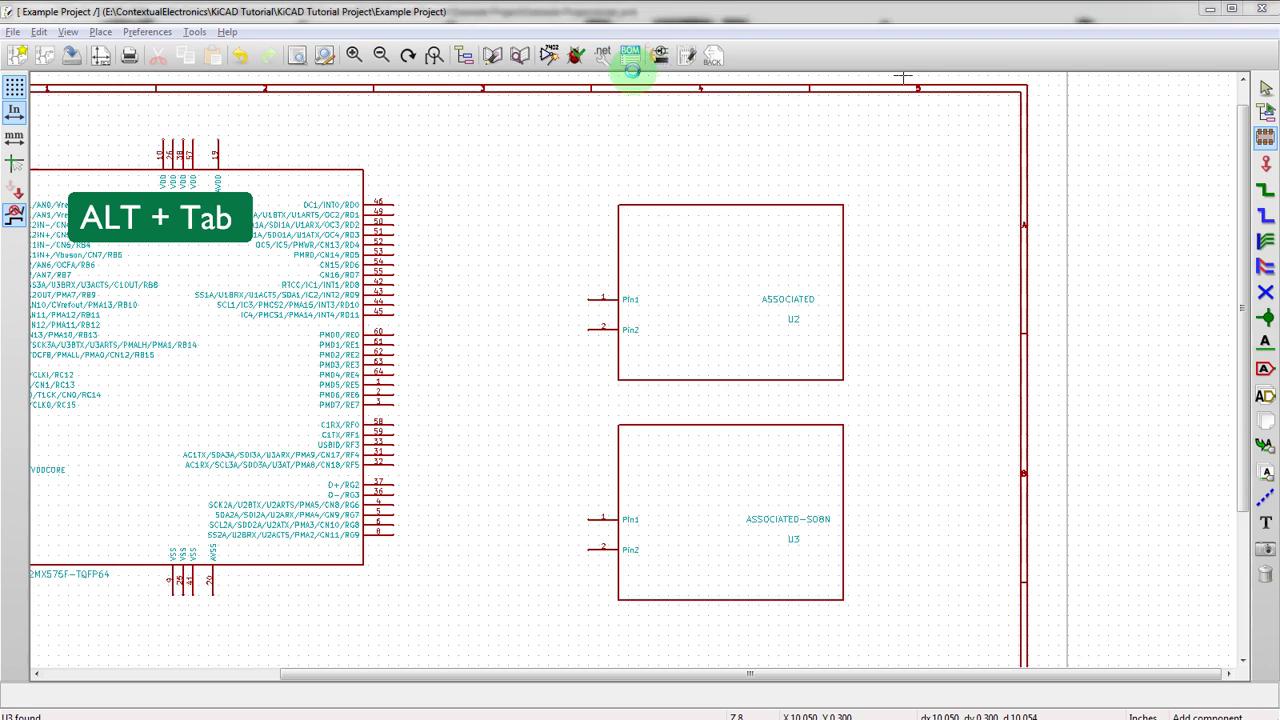
{"action": "left_click", "coordinate": [128, 91]}
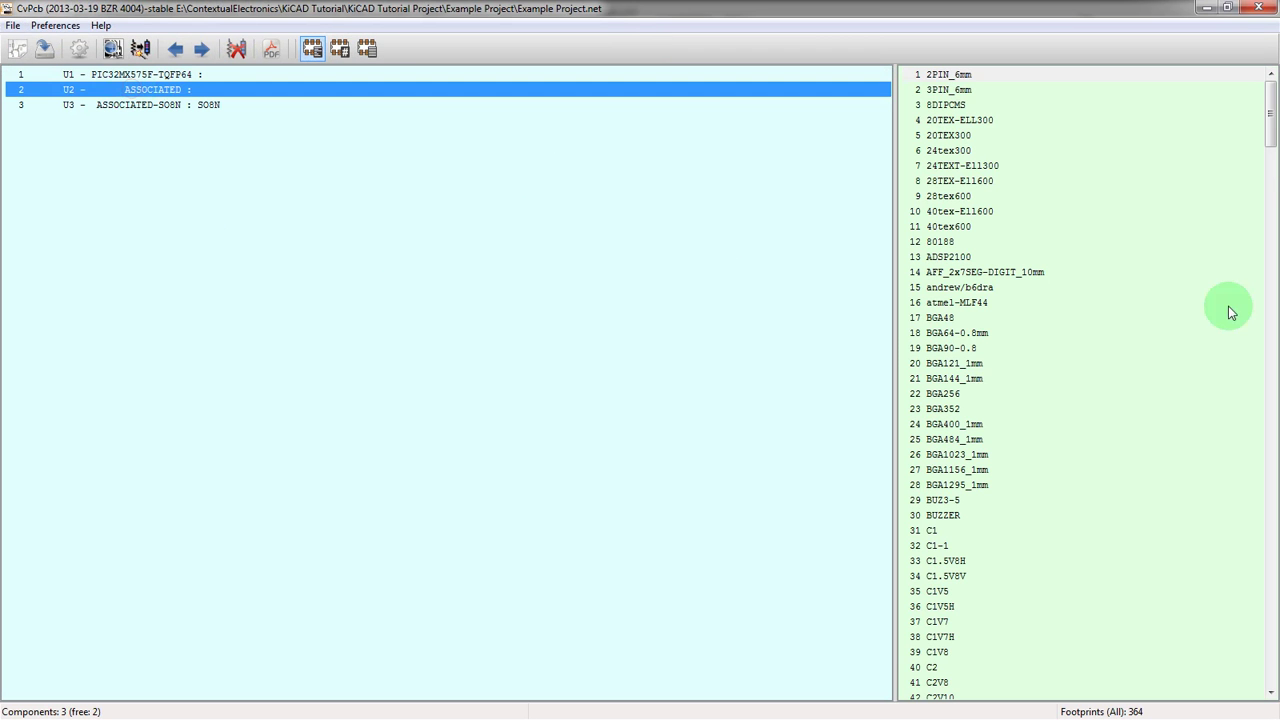
{"action": "left_click", "coordinate": [951, 500]}
{"action": "scroll", "coordinate": [955, 453], "scroll_direction": "down", "scroll_amount": 7}
{"action": "scroll", "coordinate": [955, 453], "scroll_direction": "down", "scroll_amount": 20}
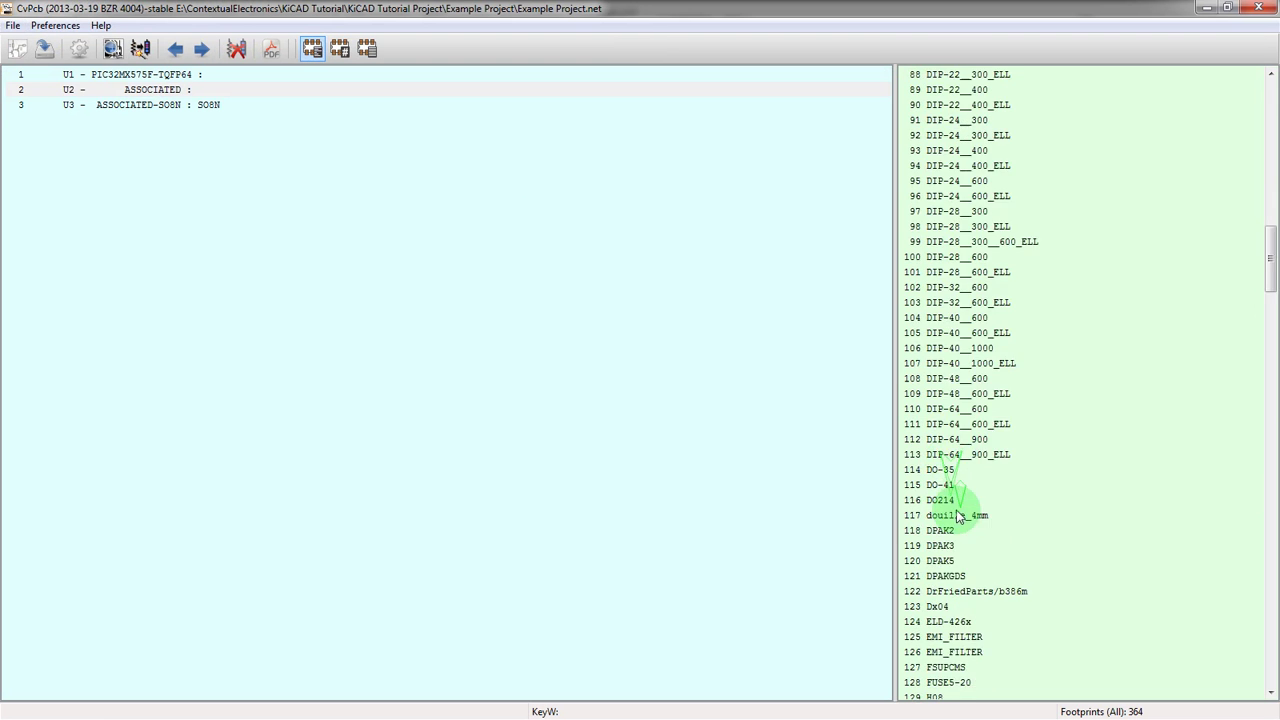
{"action": "scroll", "coordinate": [1004, 506], "scroll_direction": "down", "scroll_amount": 20}
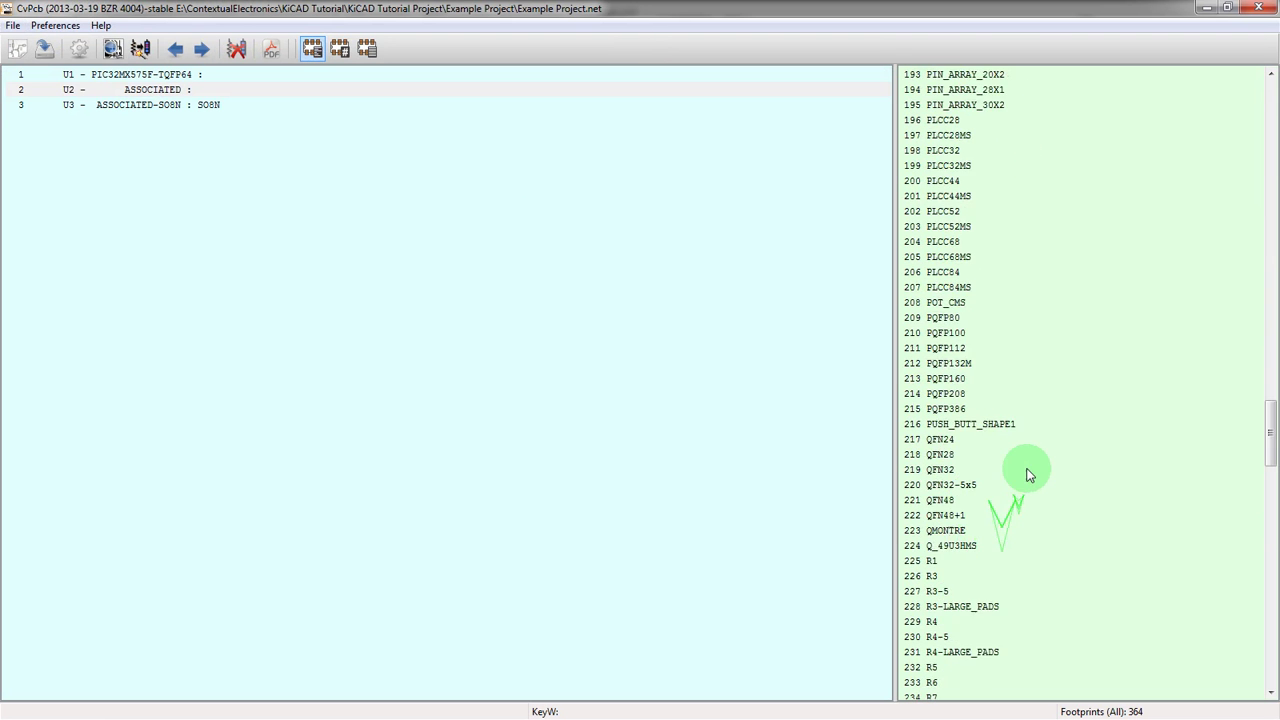
{"action": "scroll", "coordinate": [1012, 472], "scroll_direction": "down", "scroll_amount": 14}
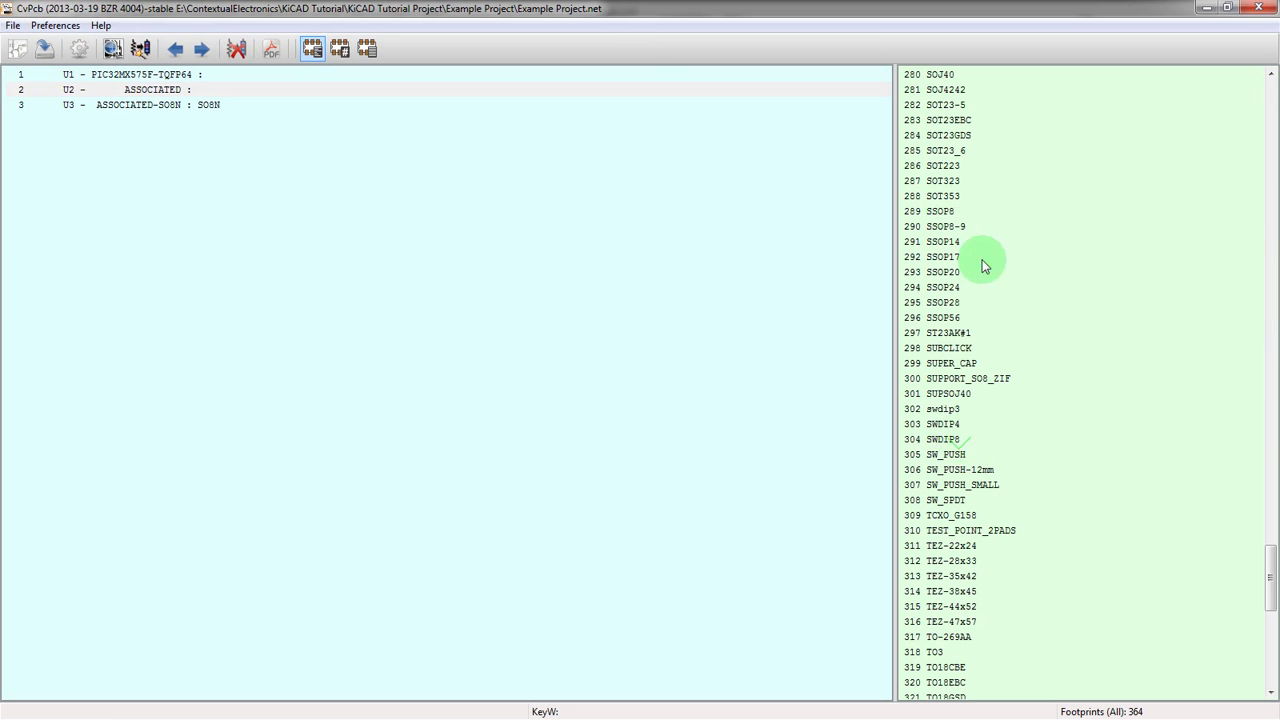
{"action": "left_click", "coordinate": [935, 211]}
{"action": "left_click", "coordinate": [152, 92]}
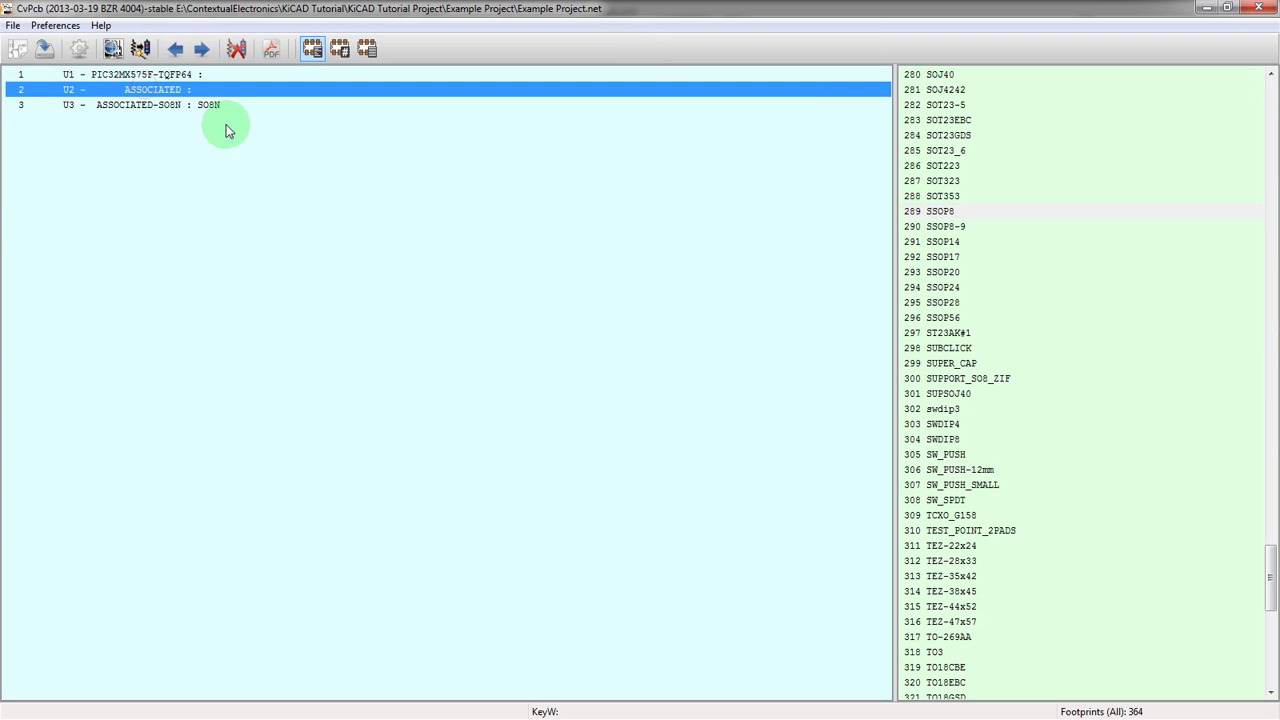
{"action": "double_click", "coordinate": [935, 211]}
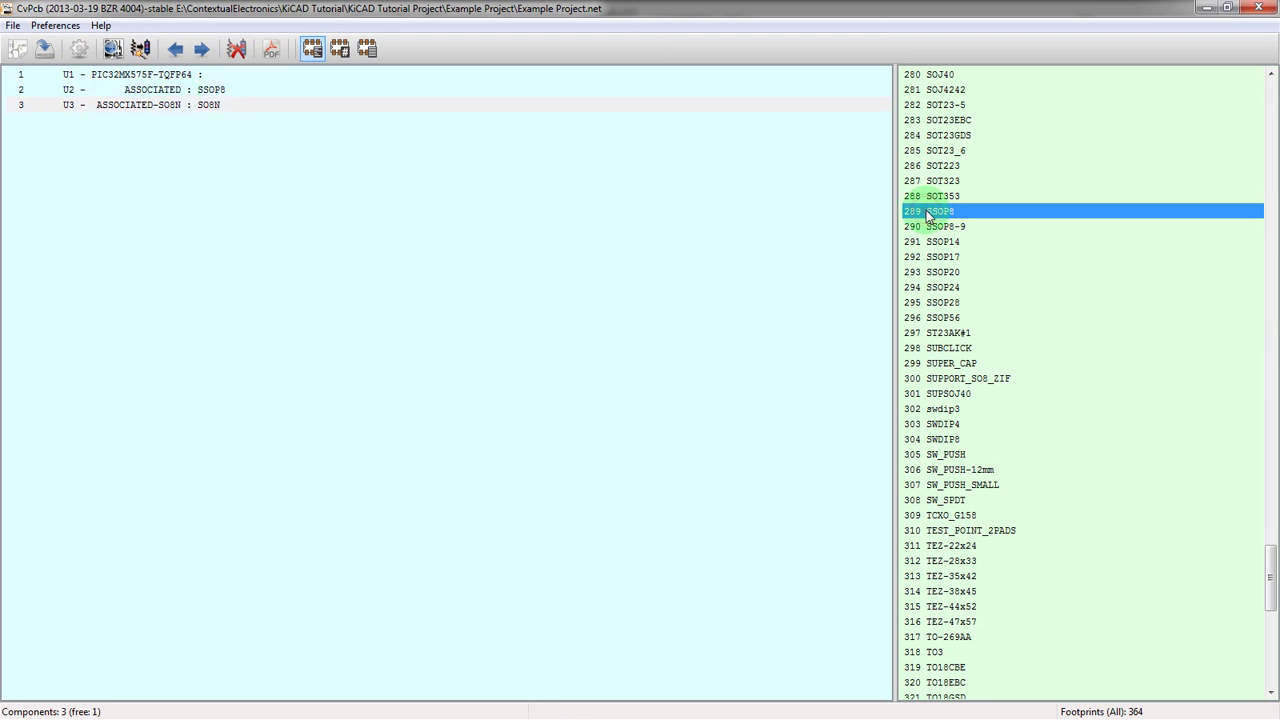
{"action": "left_click", "coordinate": [185, 76]}
- Reassign U3 from SO8N to TQFP144, save the assignments, and close CvPcb
{"action": "left_click", "coordinate": [909, 348]}
{"action": "key", "text": "t"}
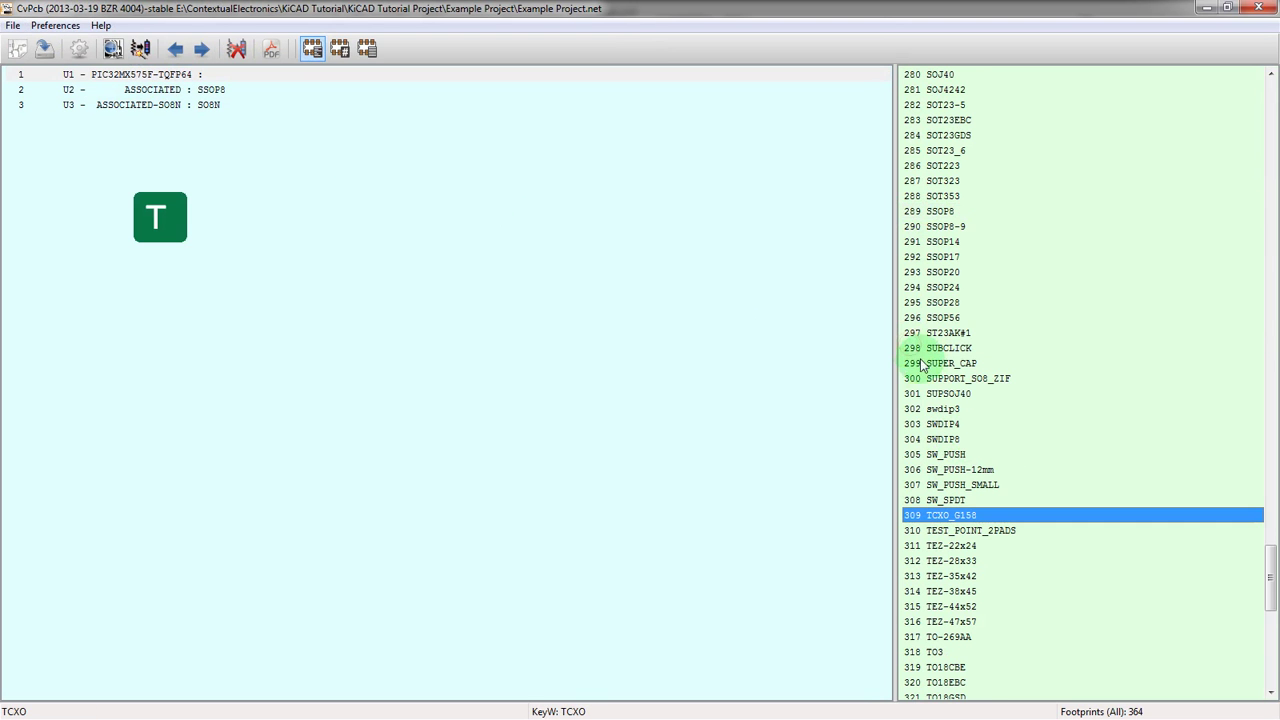
{"action": "key", "text": "t"}
{"action": "scroll", "coordinate": [925, 437], "scroll_direction": "down", "scroll_amount": 11}
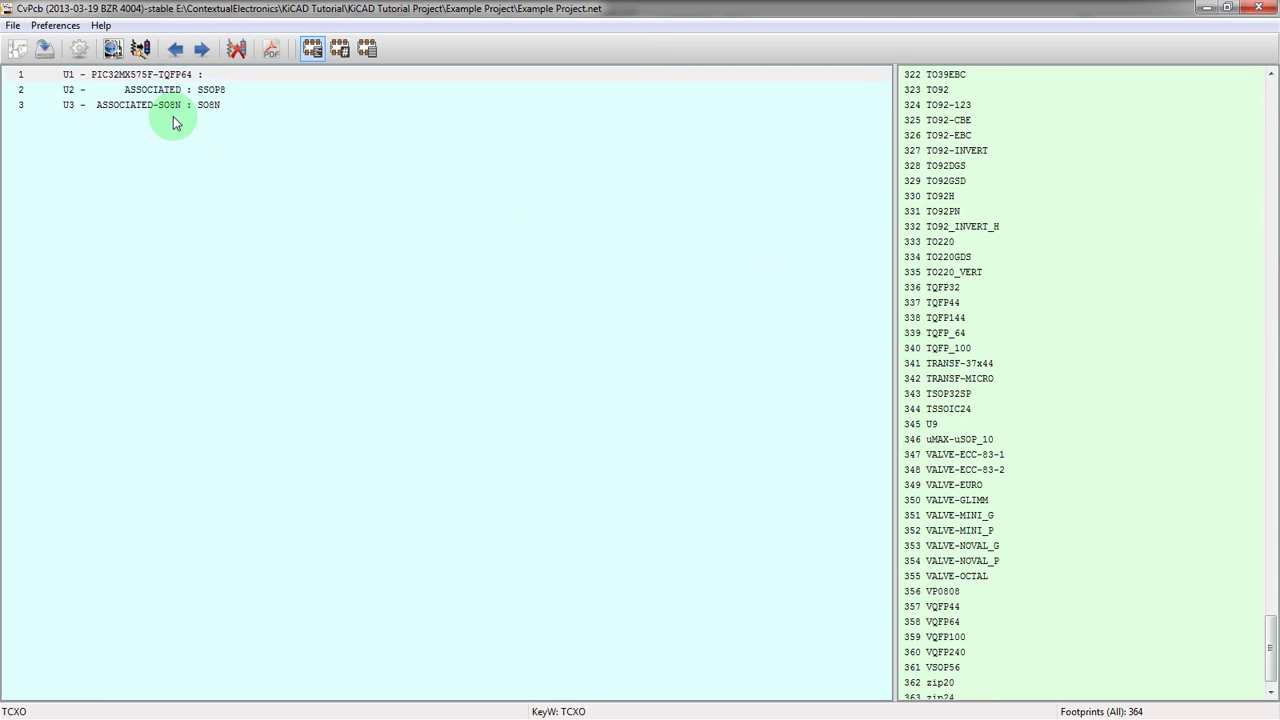
{"action": "left_click", "coordinate": [128, 106]}
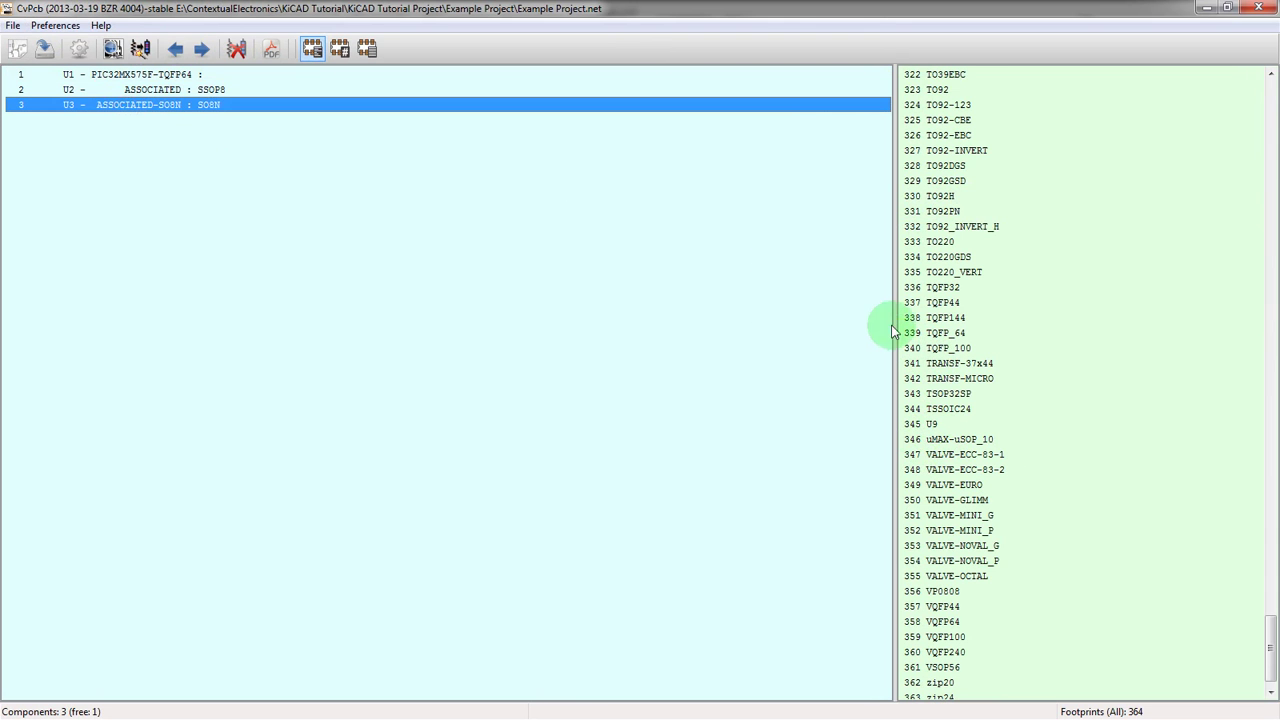
{"action": "double_click", "coordinate": [926, 320]}
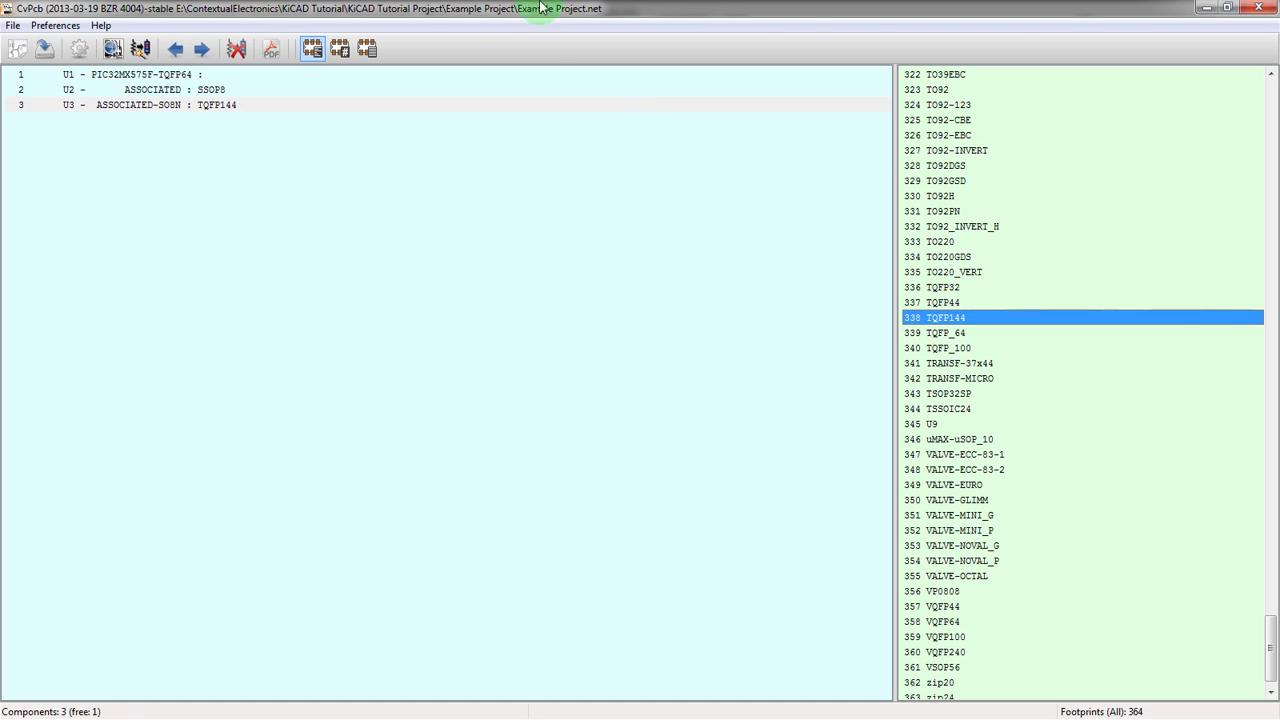
{"action": "left_click", "coordinate": [45, 50]}
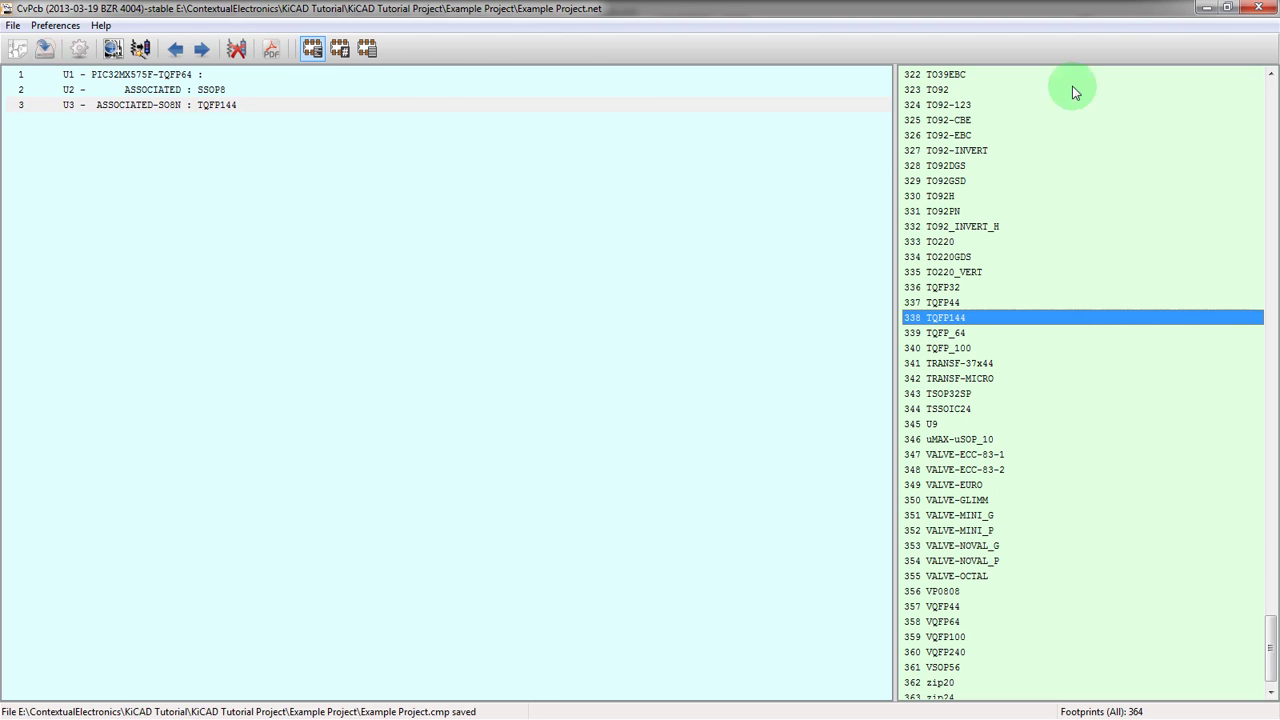
{"action": "left_click", "coordinate": [1203, 9]}
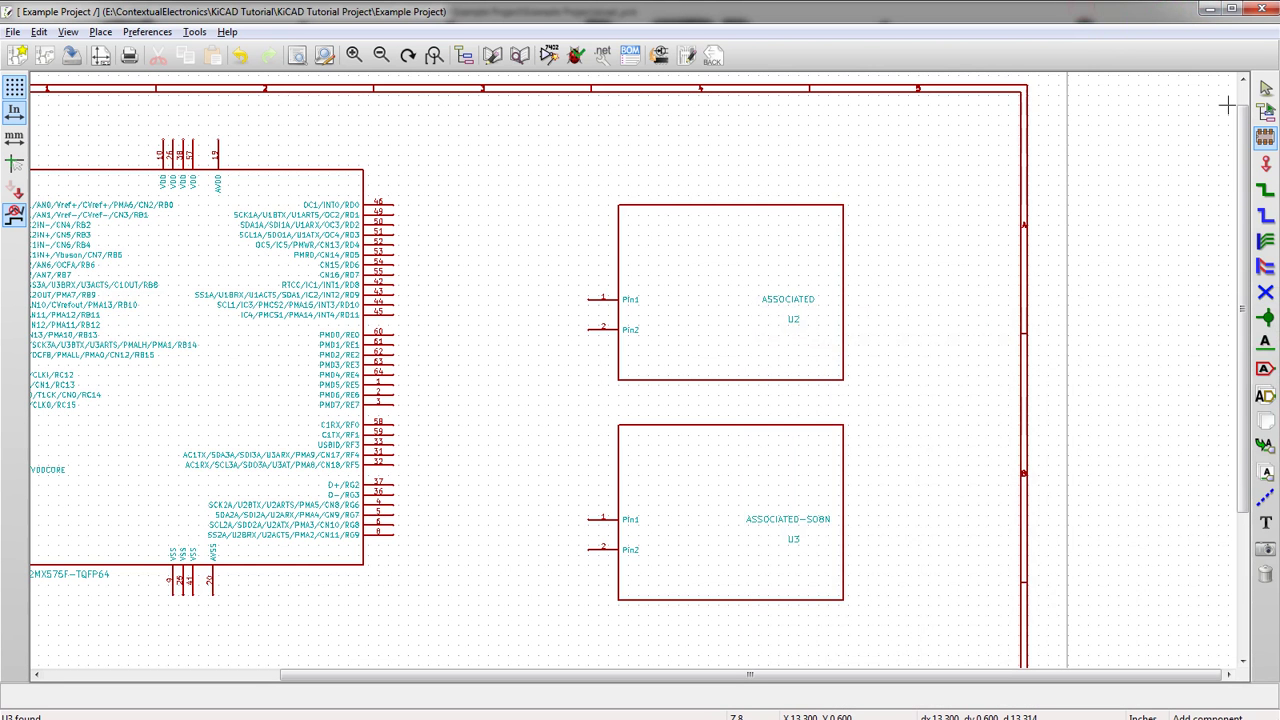